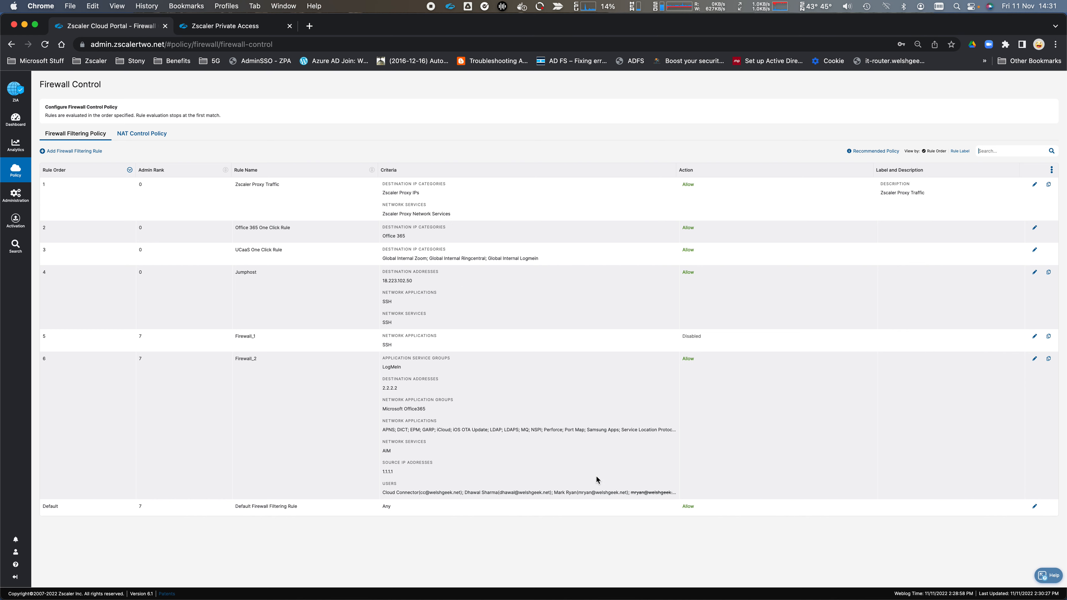
- Review the Jumphost rule's service, application and destination IP criteria, then close it without saving
left_click(1035, 273)
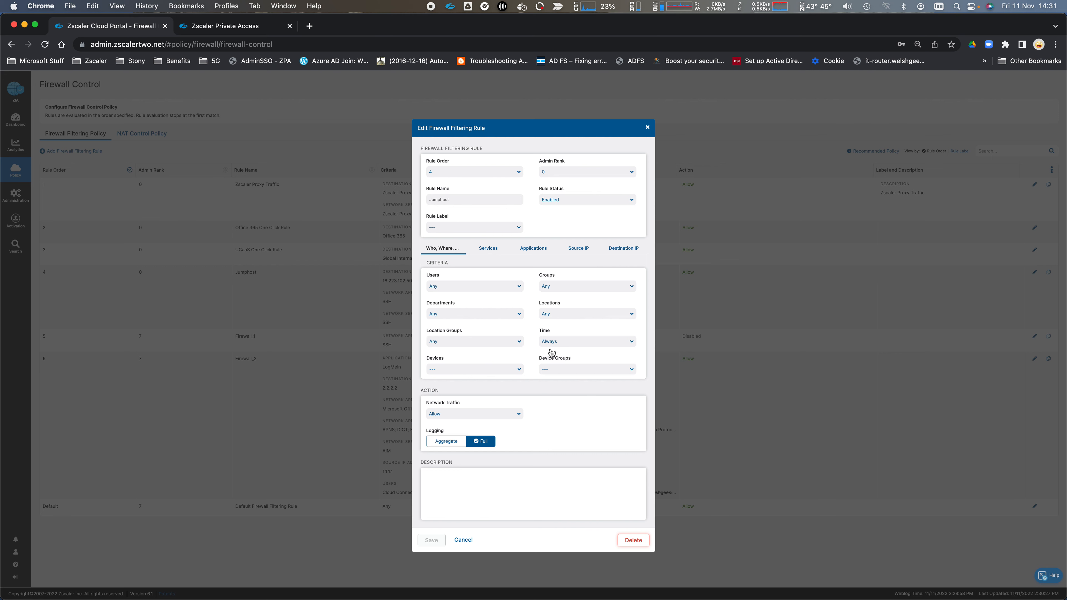
left_click(490, 249)
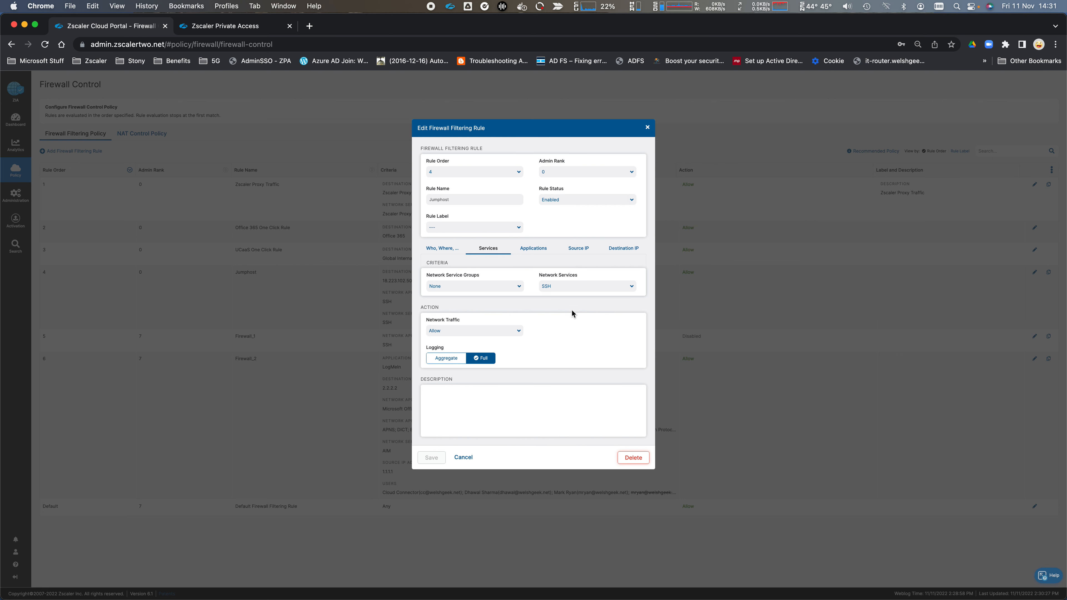
left_click(529, 252)
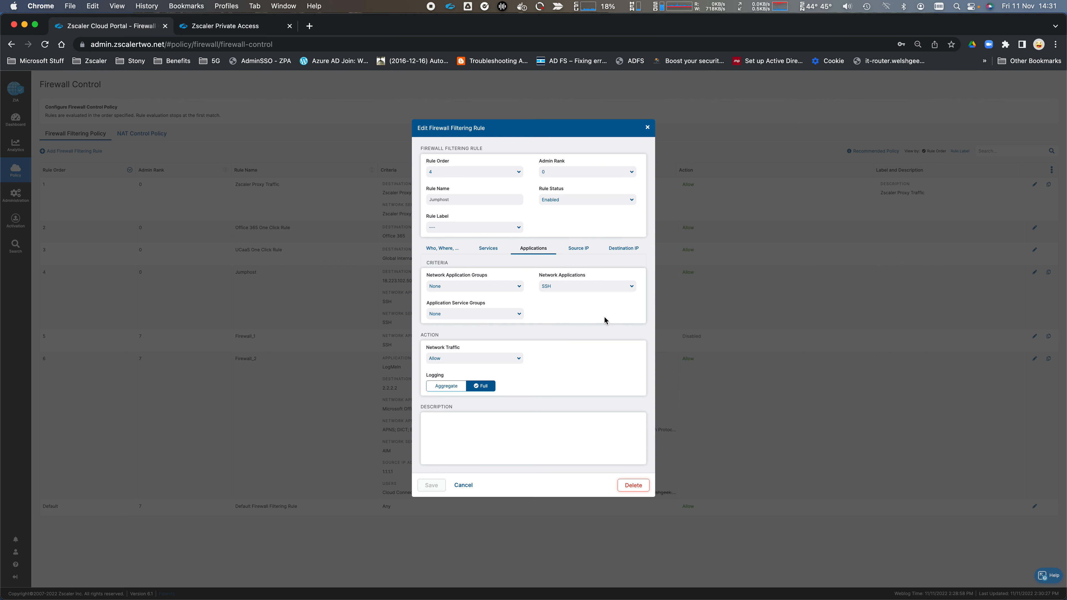
left_click(610, 247)
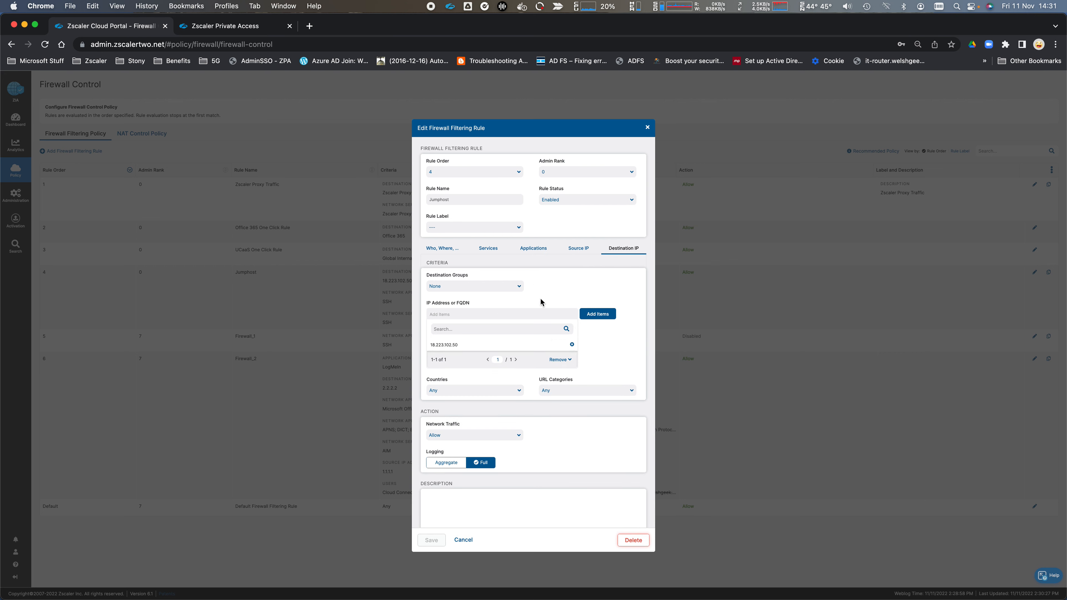
left_click(464, 540)
- Launch the iTerm terminal from system search
key("super+Tab")
key("super+space")
type("q")
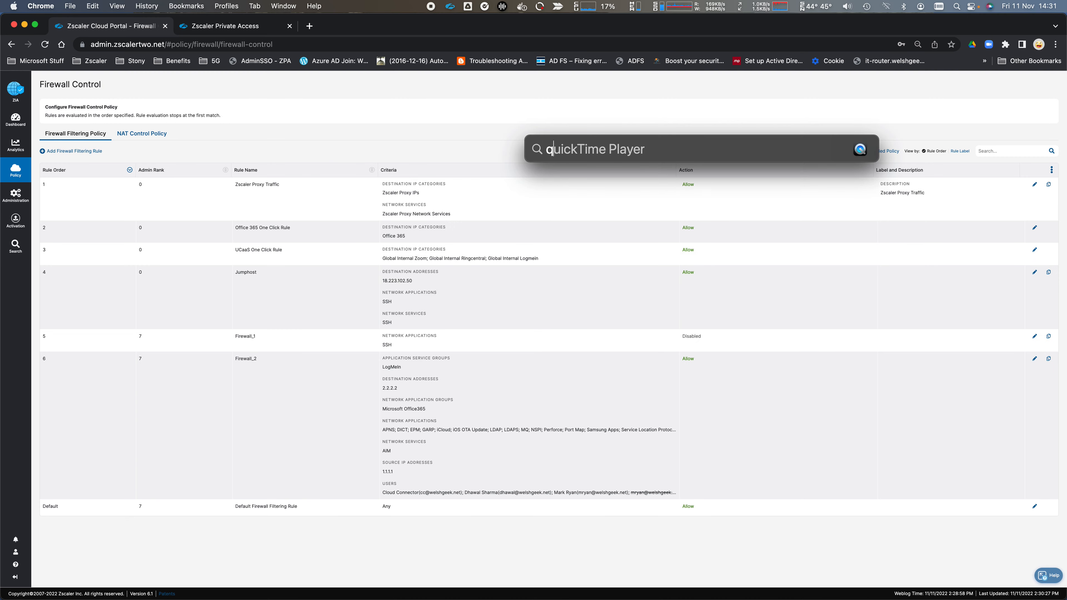
key("BackSpace")
type("iter")
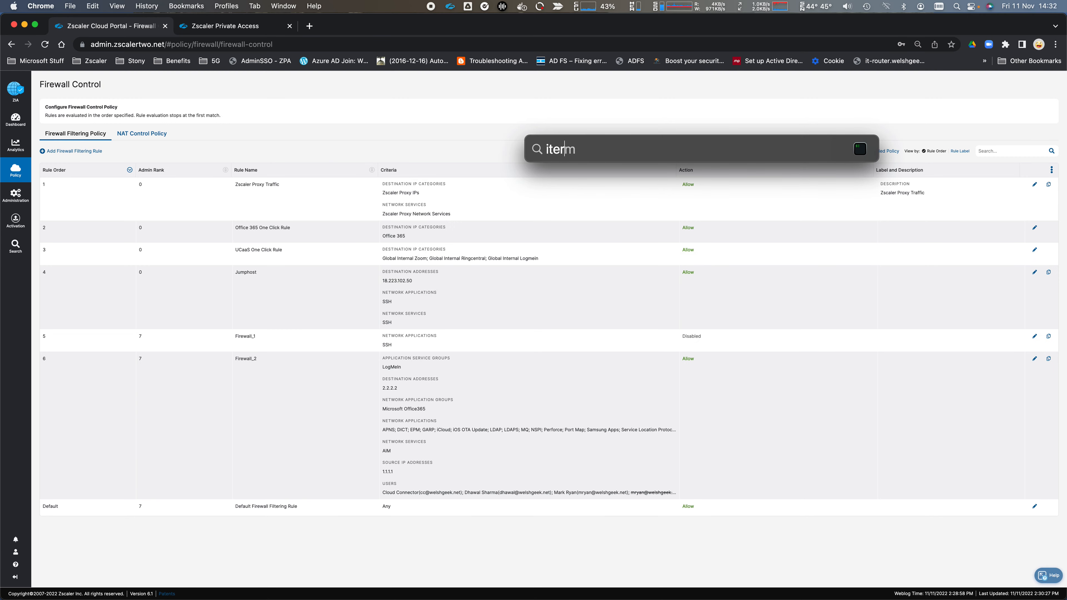
key("Return")
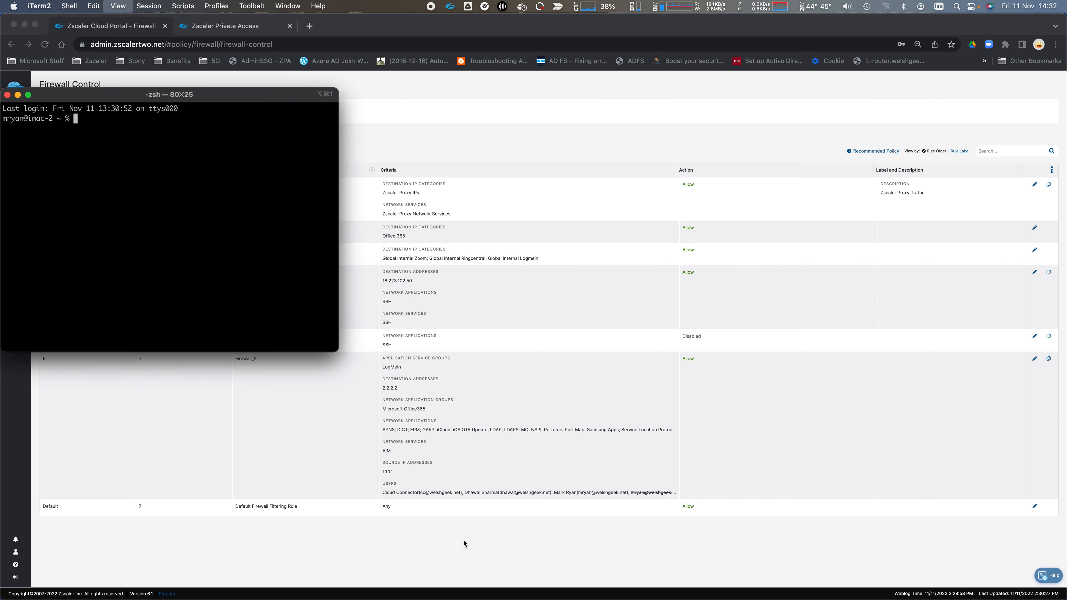
- Enlarge the terminal font, SSH to the jumphost, and highlight source IP 165.225.62.16 in the banner
key("super+equal")
key("super+equal")
type("ssh jumphost")
key("Return")
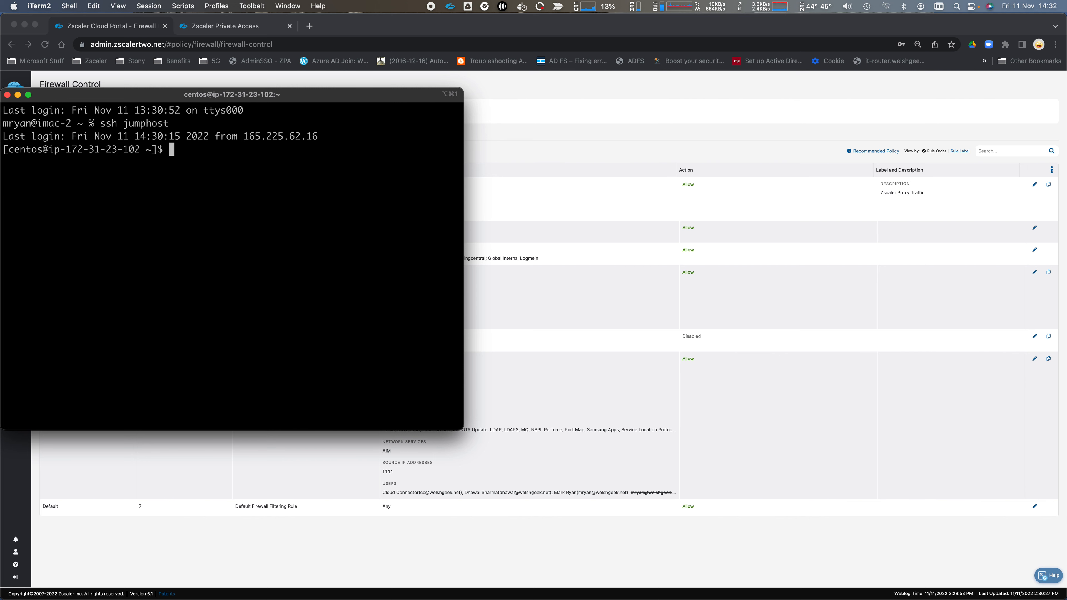
left_click_drag(245, 135, 320, 141)
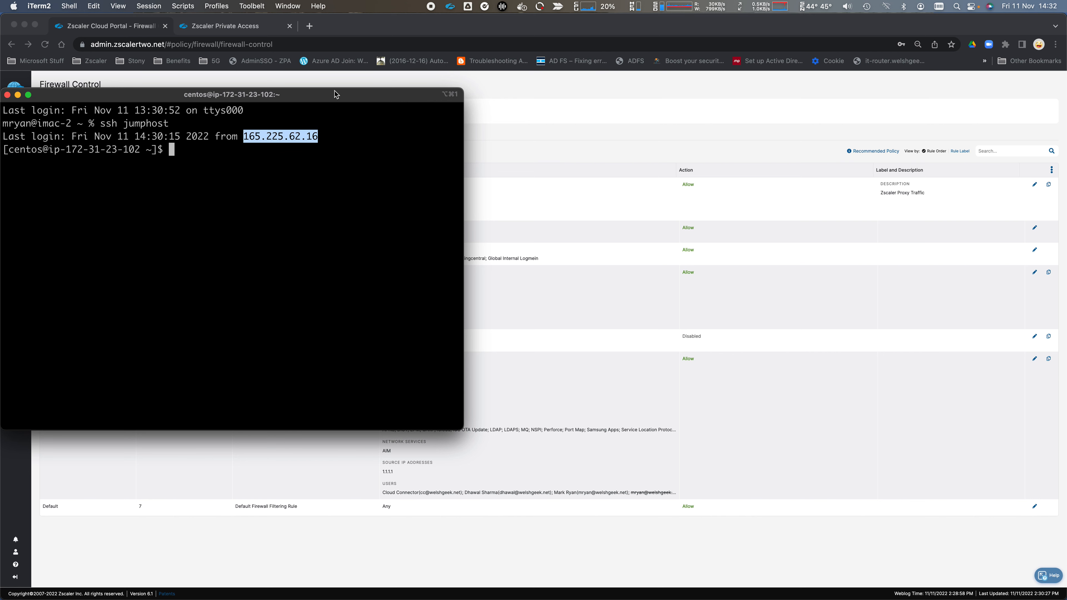
left_click(370, 31)
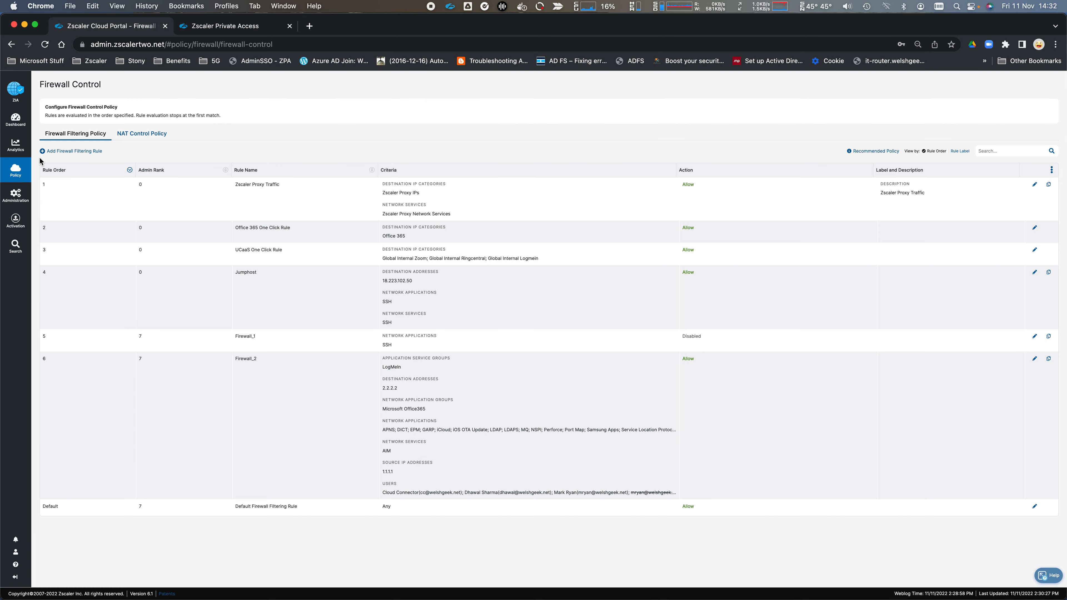
- Show Firewall Insights logs for the last 2 minutes
mouse_move(15, 145)
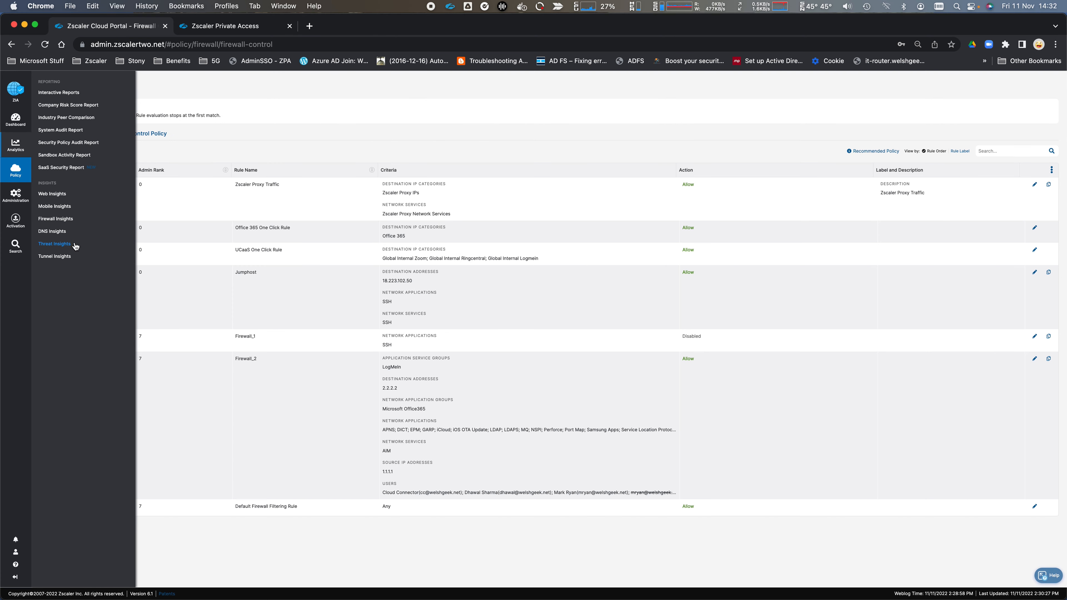
mouse_move(9, 170)
left_click(110, 222)
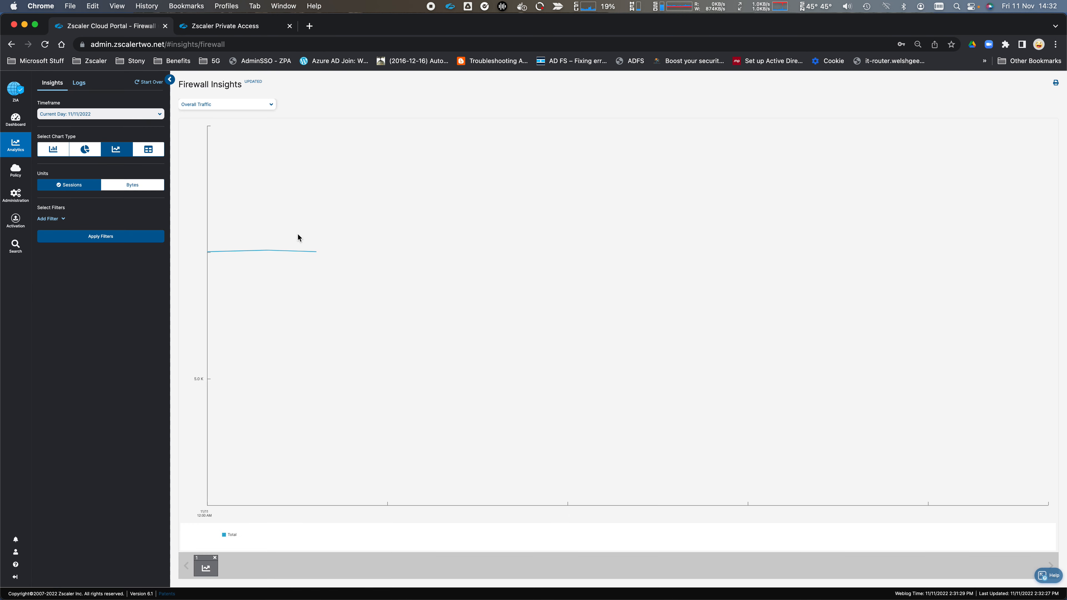
left_click(86, 88)
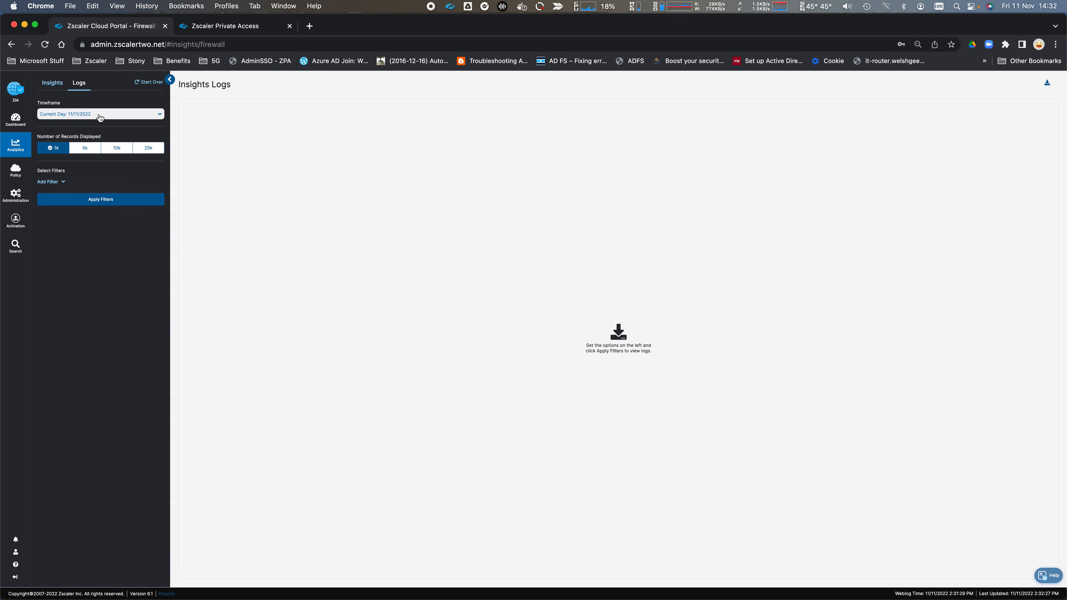
left_click(97, 114)
left_click(86, 134)
left_click(107, 200)
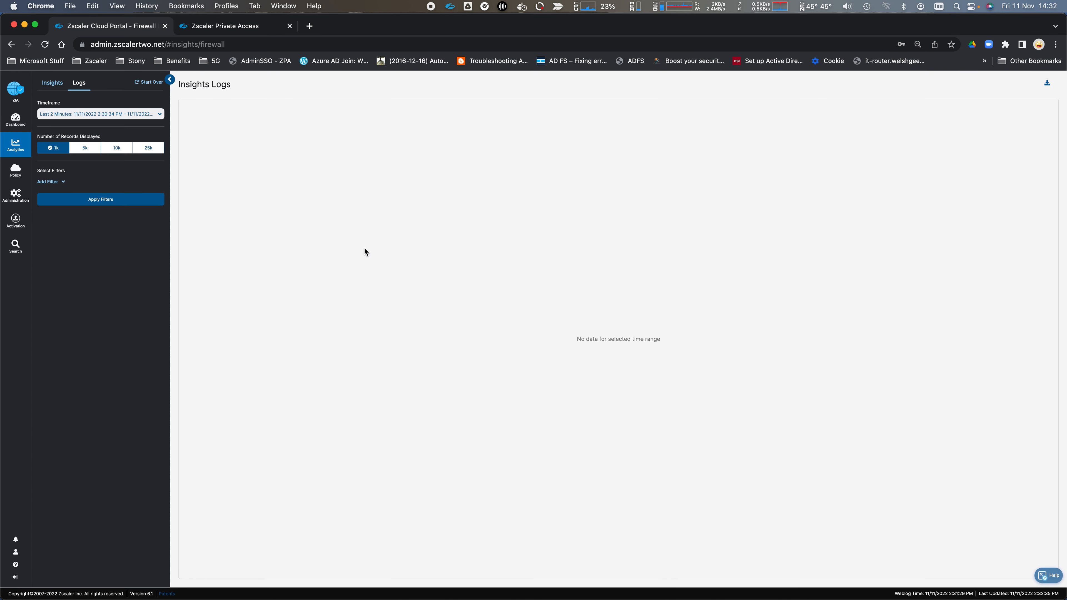
- Add a Client Destination IP filter to the firewall logs
left_click(64, 182)
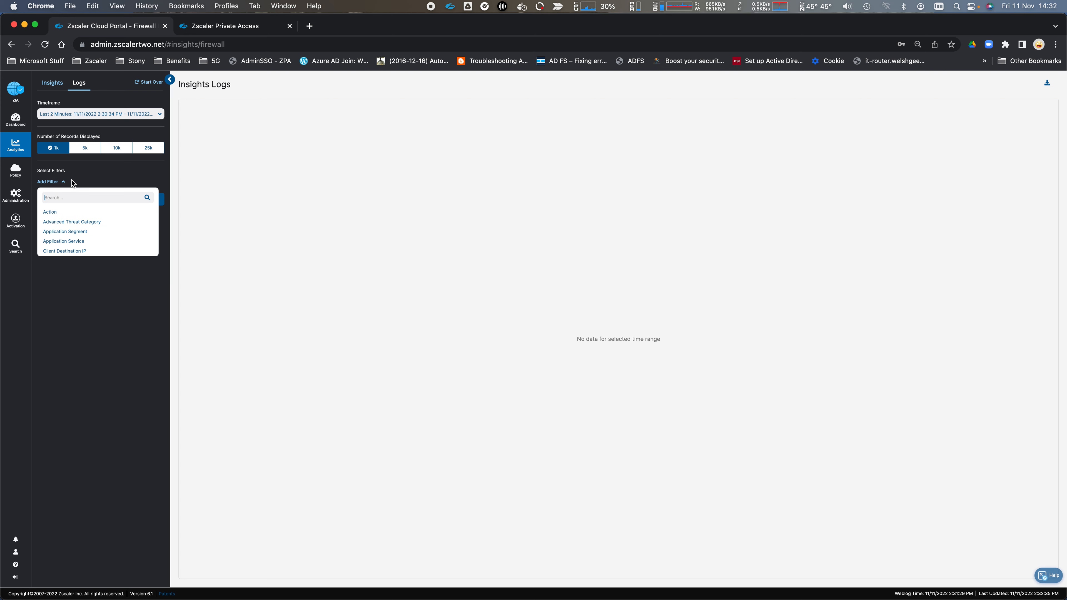
left_click(81, 199)
type("dest")
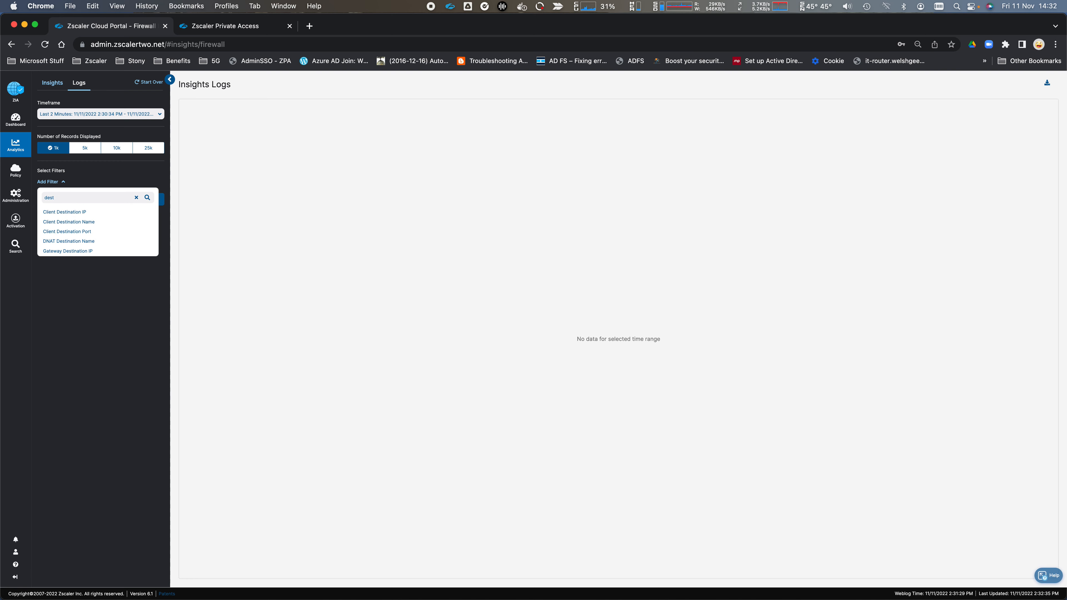
left_click(66, 213)
key("super+Tab")
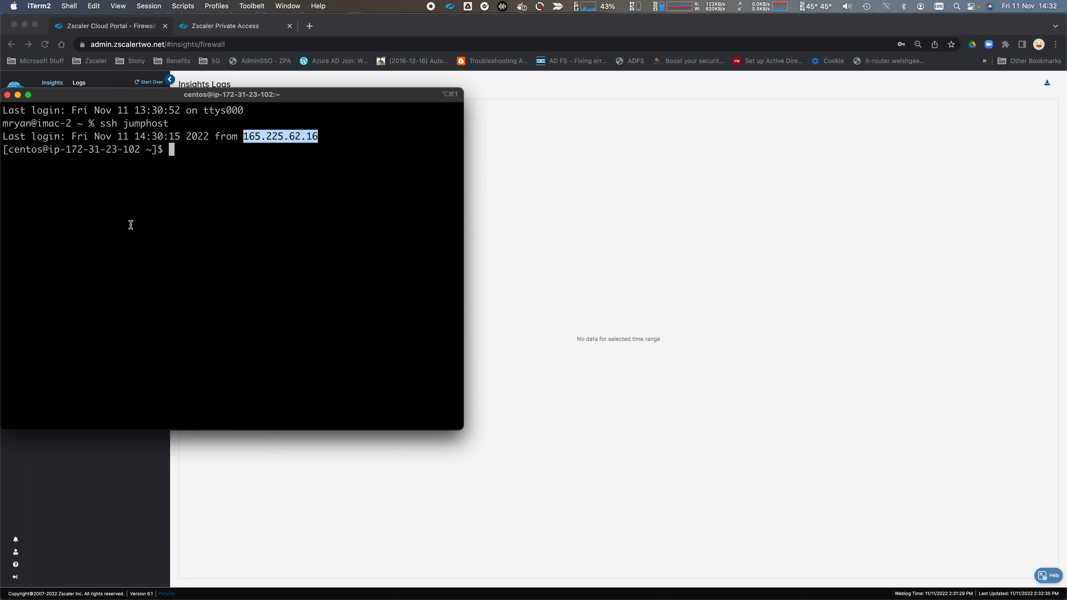
- Exit the jumphost session, ping jumphost.welshgeek.net, and select its address 18.223.102.50
type("exit")
key("Return")
type("ping ")
type("jum")
key("BackSpace")
key("BackSpace")
key("BackSpace")
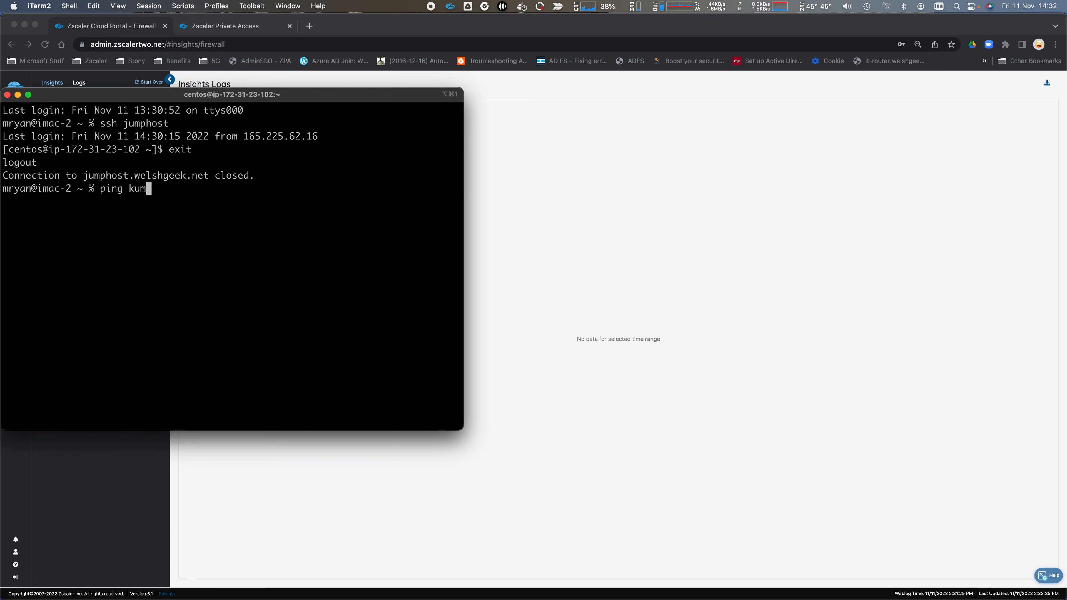
type("jumphost.welshgeek.net")
key("Return")
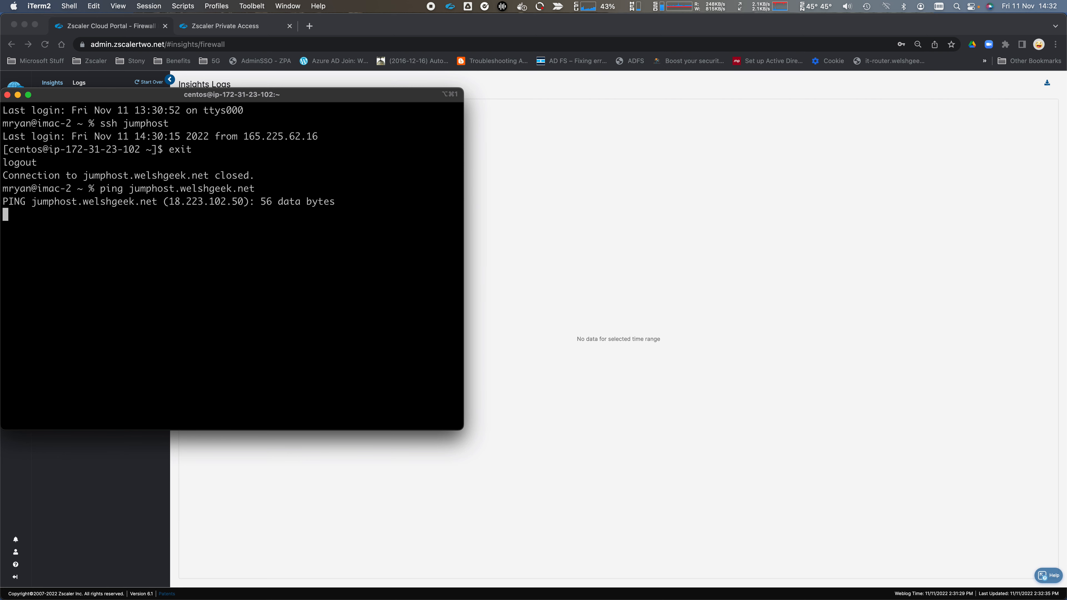
key("ctrl+c")
left_click_drag(169, 202, 243, 201)
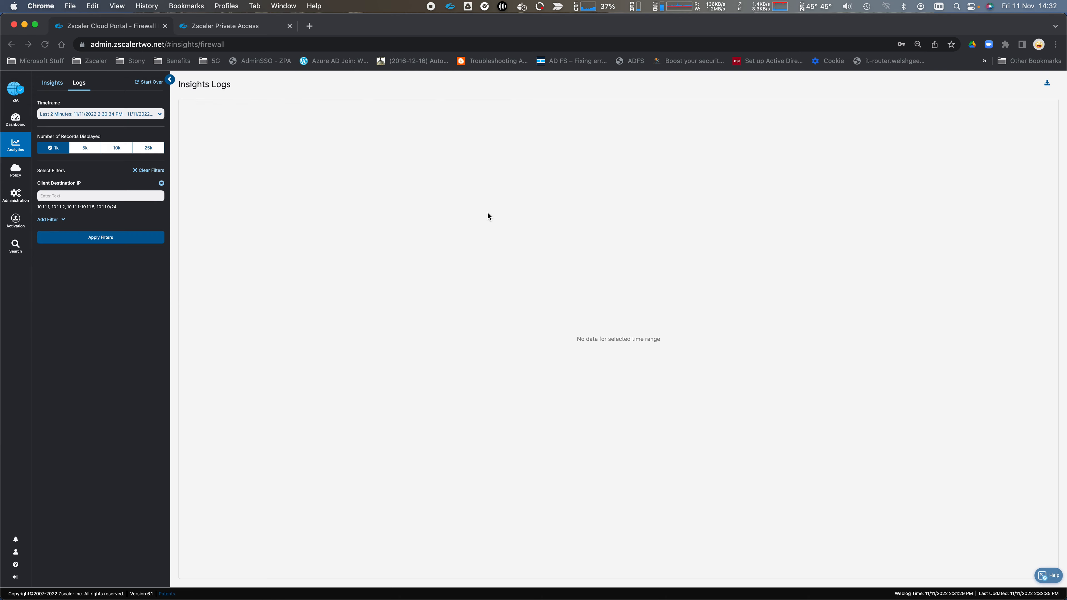
- Paste 18.223.102.50 into the Client Destination IP filter and apply it to the logs
left_click(498, 217)
left_click(95, 197)
key("super+v")
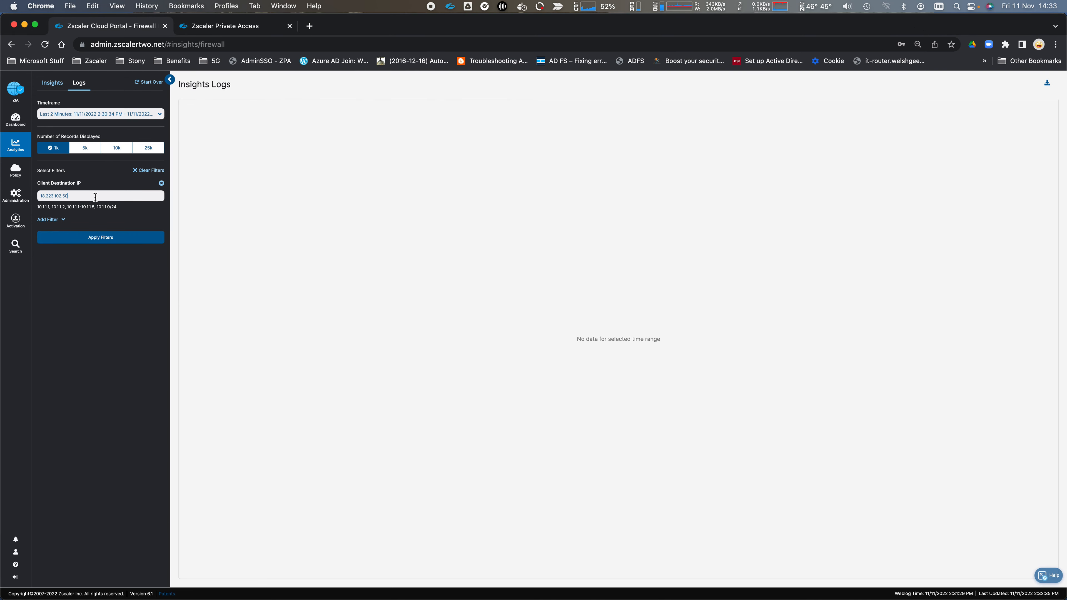
left_click(106, 238)
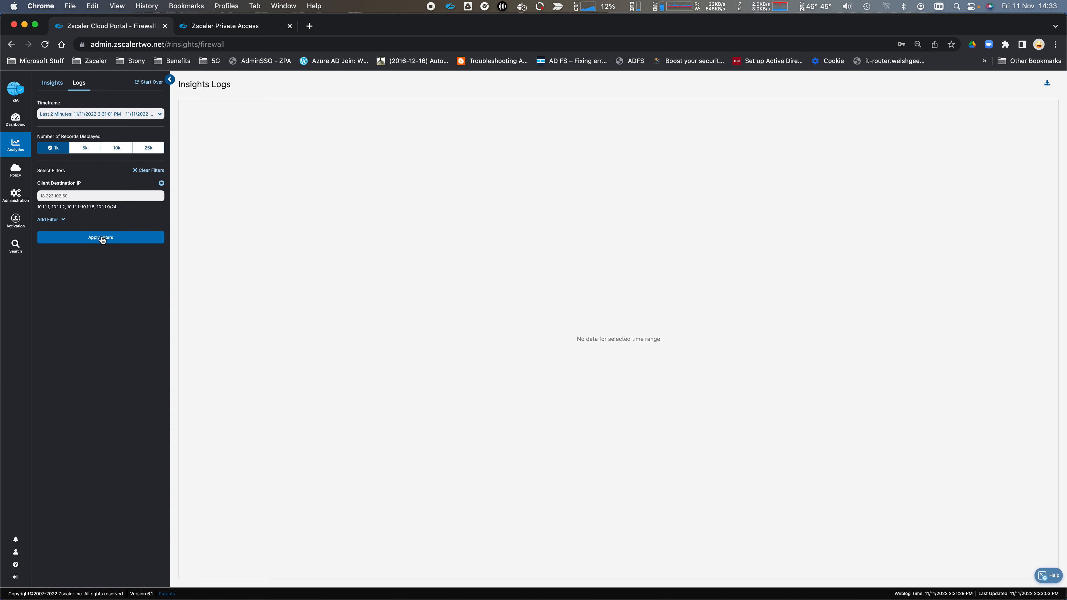
- Re-apply the log filter repeatedly until the allowed Jumphost SSH record to 18.223.102.50 appears
left_click(102, 238)
left_click(101, 237)
left_click(101, 237)
left_click(101, 237)
left_click(101, 238)
left_click(101, 238)
left_click(101, 238)
left_click(101, 238)
left_click(101, 238)
left_click(100, 237)
left_click(101, 238)
left_click(101, 238)
left_click(101, 238)
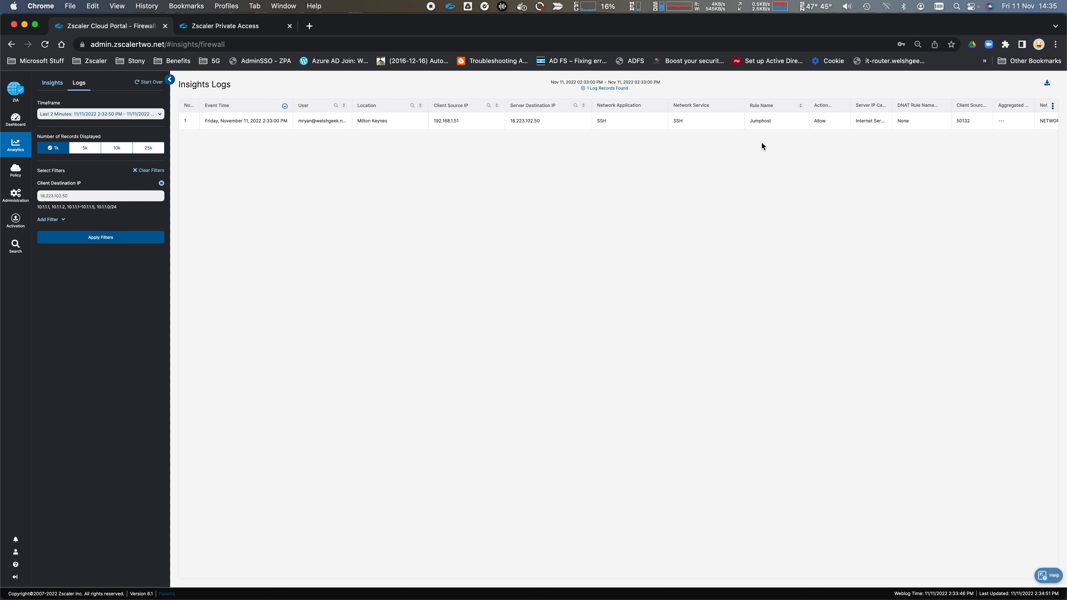
- Change the Jumphost firewall rule's network traffic action to Block/Reset and save it
mouse_move(22, 180)
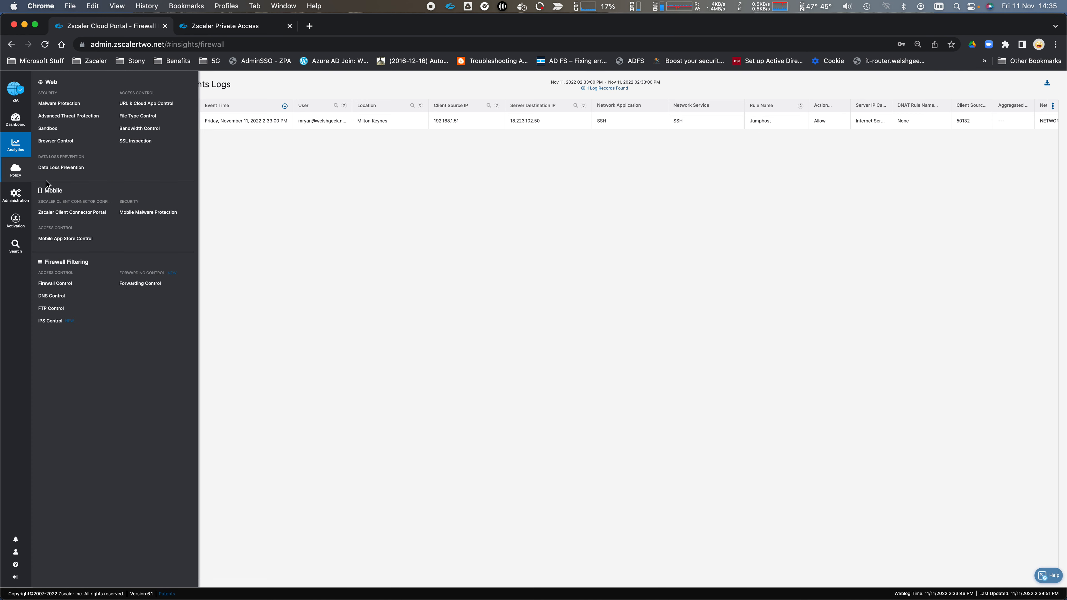
left_click(52, 284)
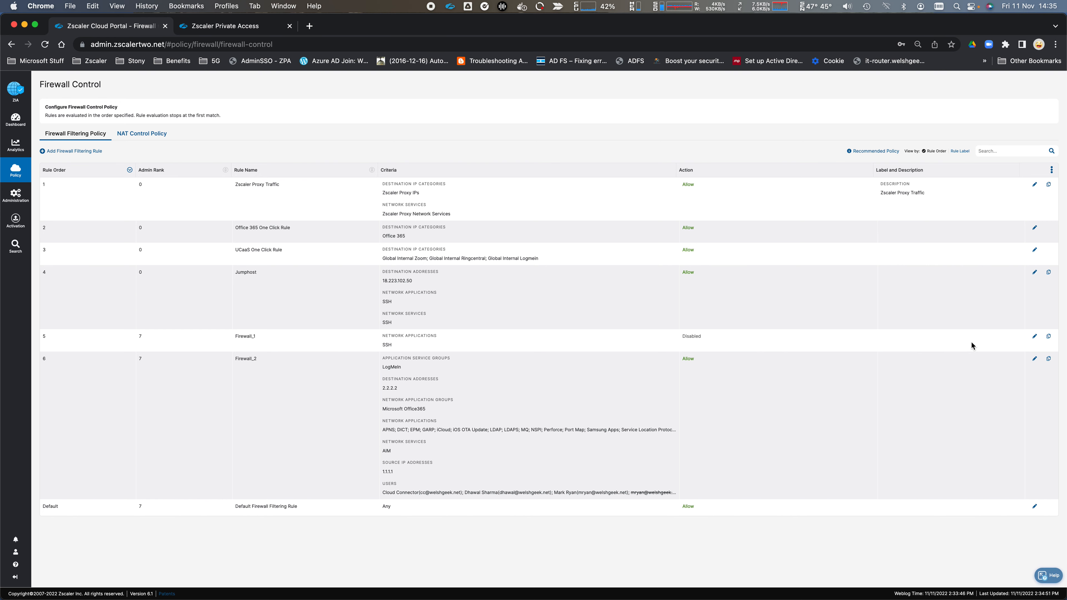
left_click(1035, 272)
left_click(439, 413)
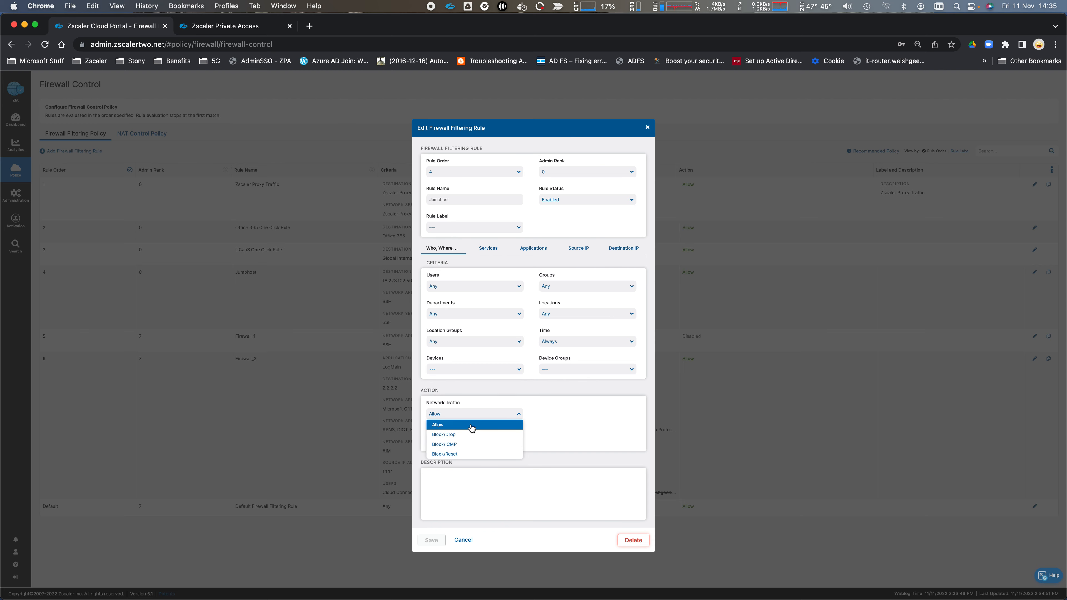
left_click(464, 454)
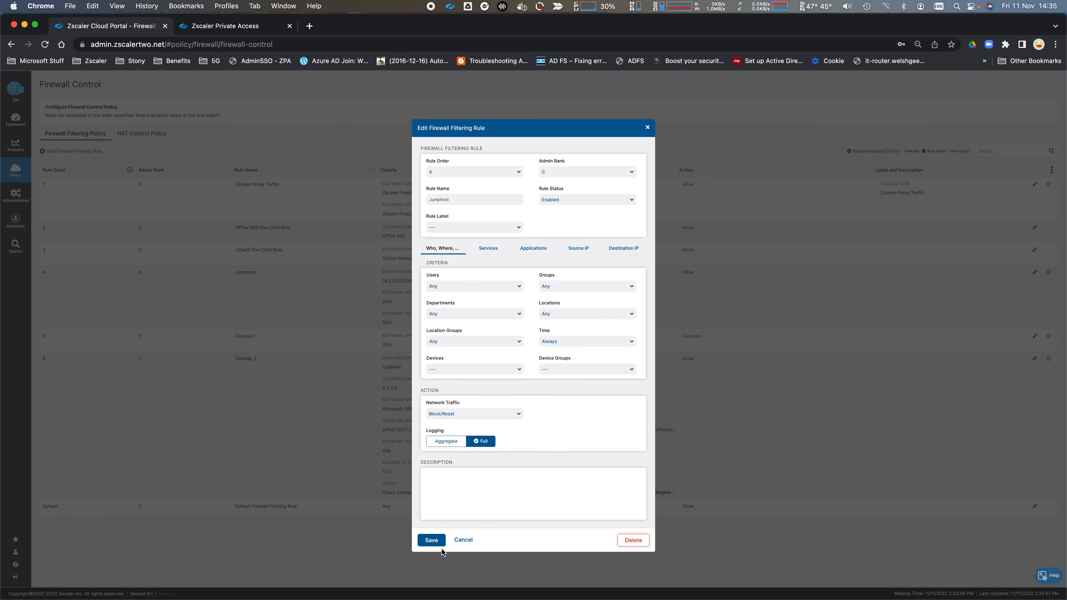
left_click(433, 541)
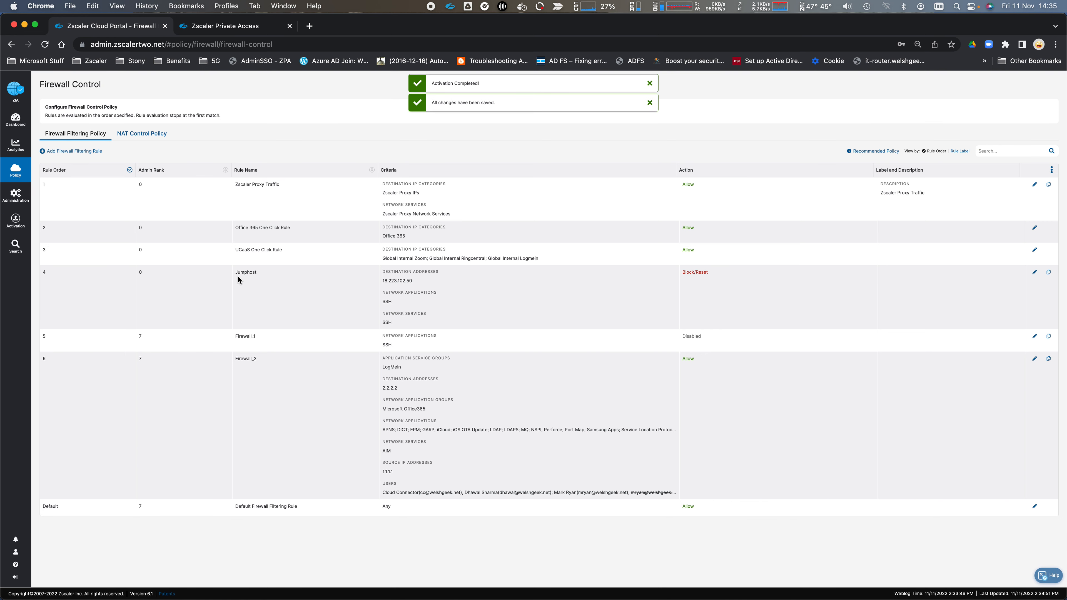
key("super+Tab")
- Rerun 'ssh jumphost' from history, now refused with a connection reset on port 22
key("Up")
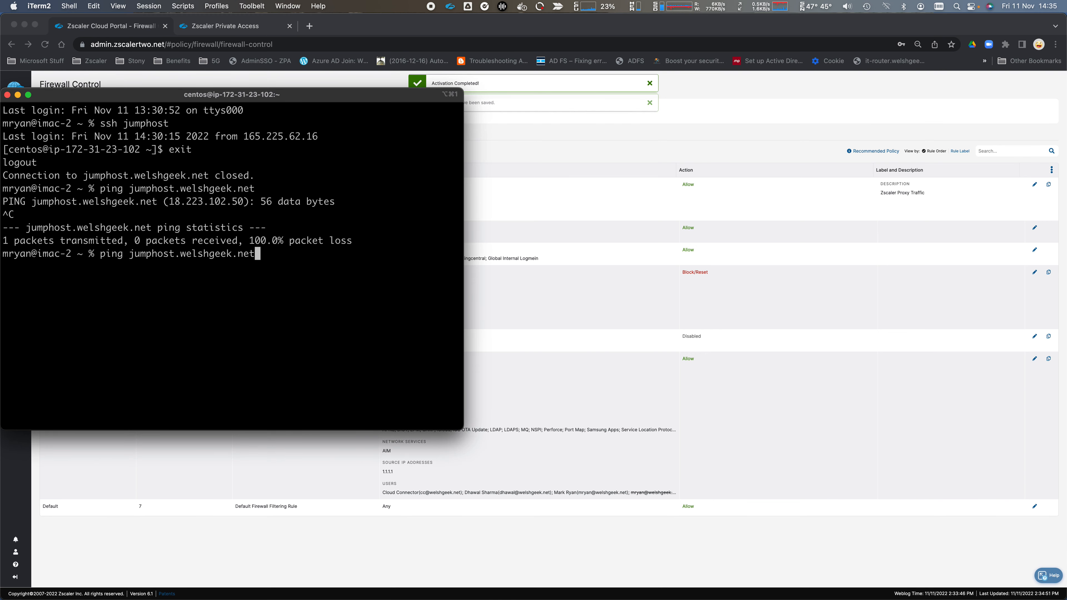
key("Up")
key("Return")
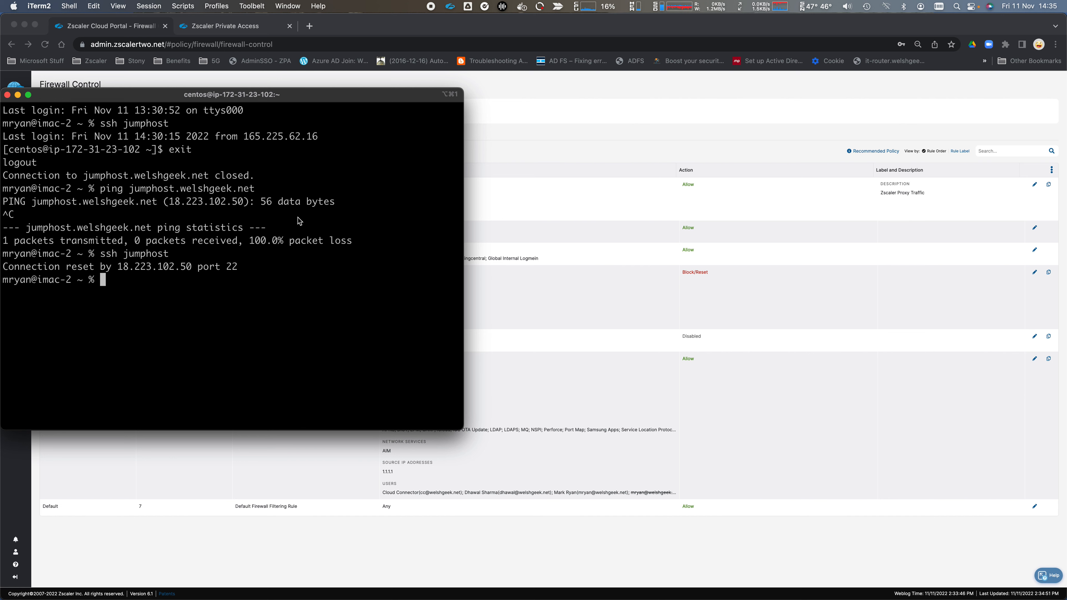
- Open a new incognito window and load Outlook on the web for welshgeek.net
left_click(522, 146)
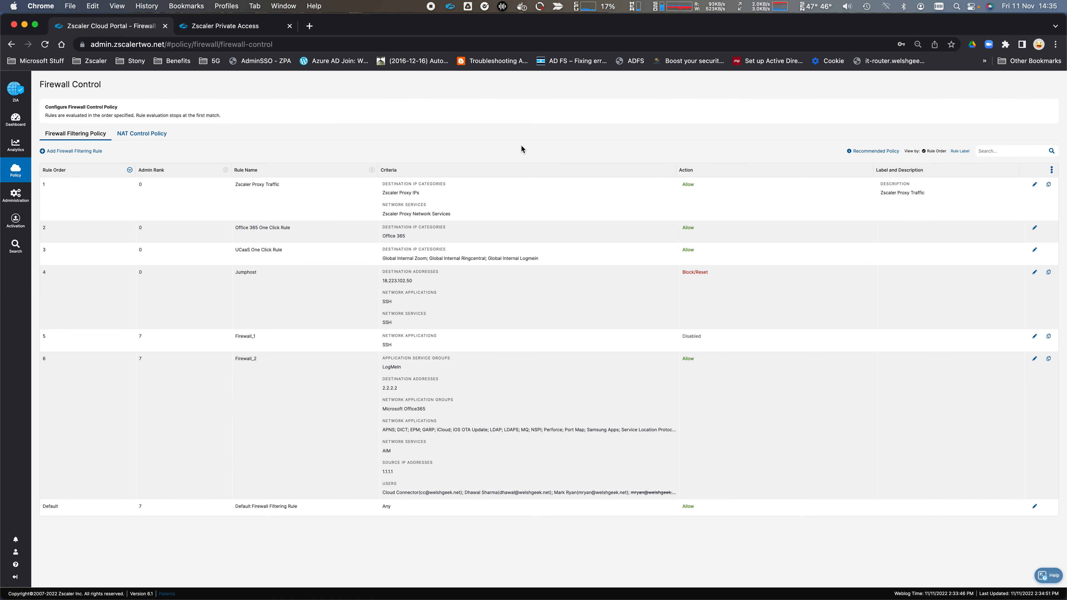
key("super+shift+n")
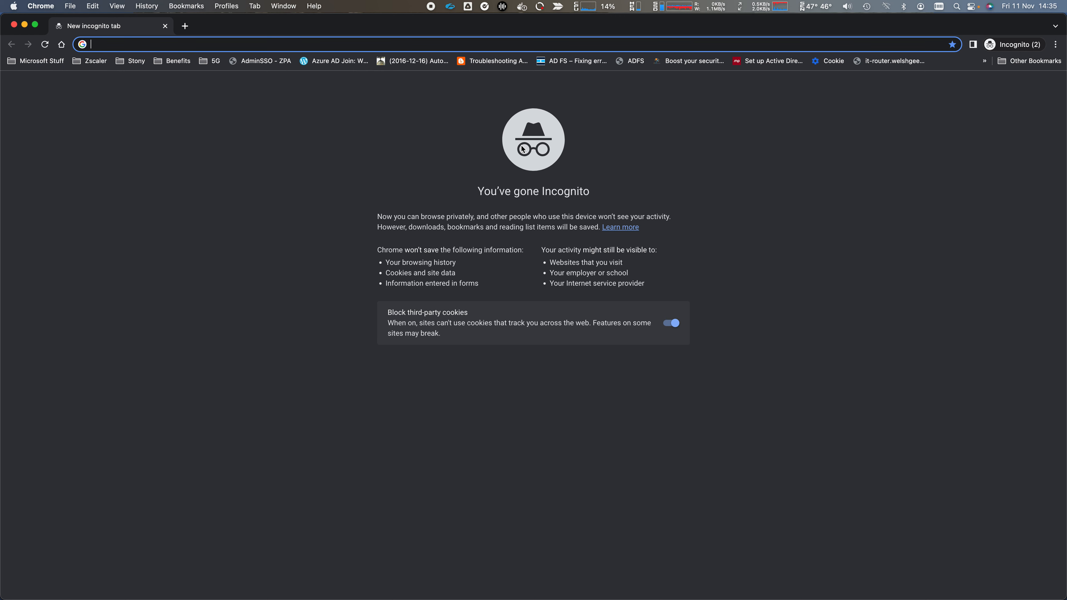
type("outlook.office365.com/mail/")
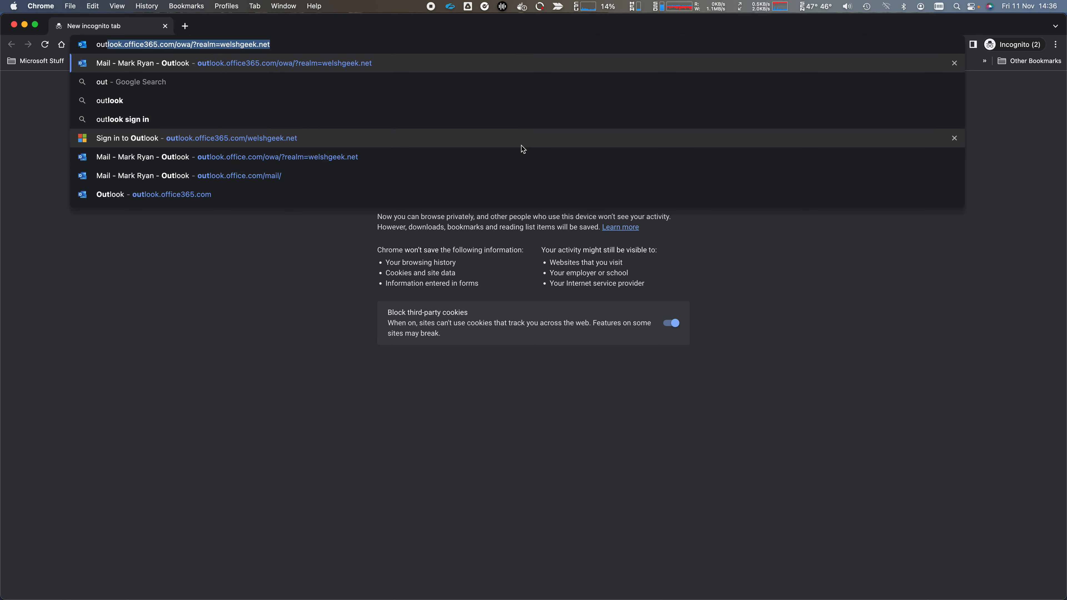
key("Return")
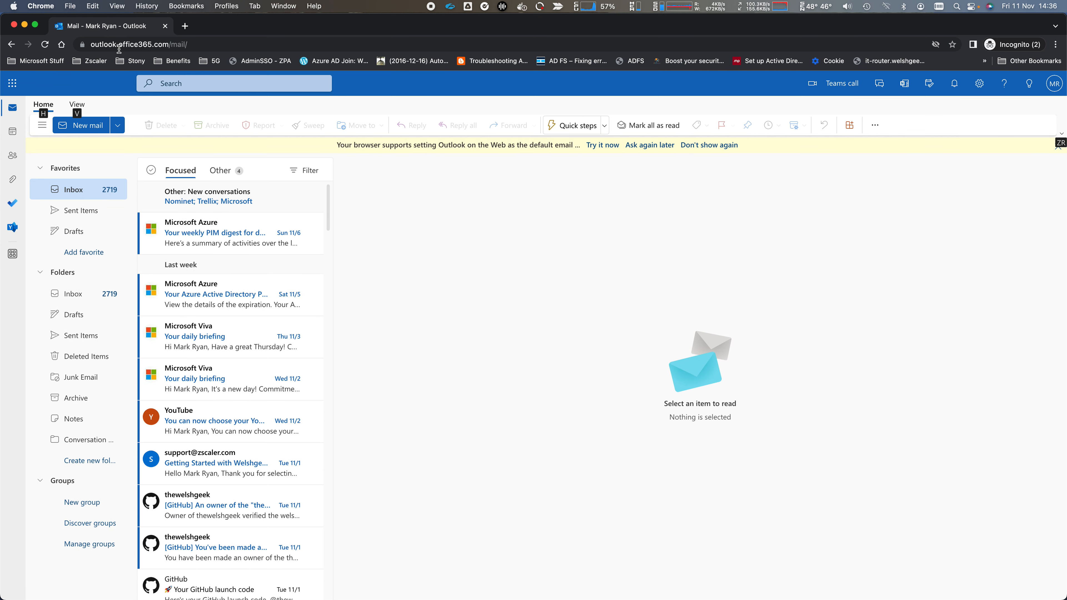
- Capture Outlook's network traffic and select the res.cdn.office.net host of owa.ven.extframework.js
key("super+alt+i")
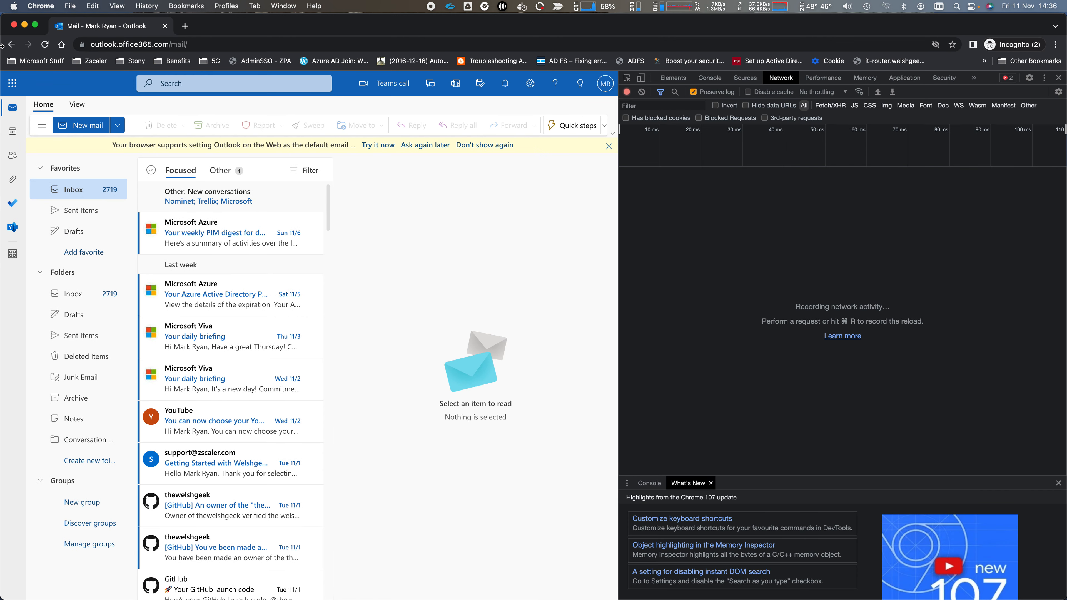
key("super+r")
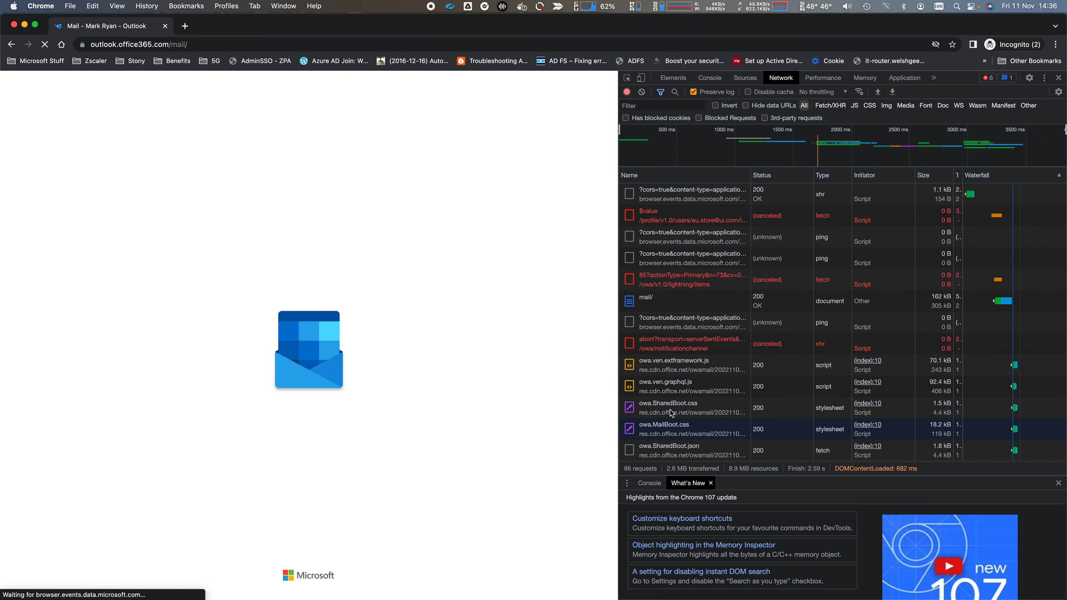
left_click(699, 367)
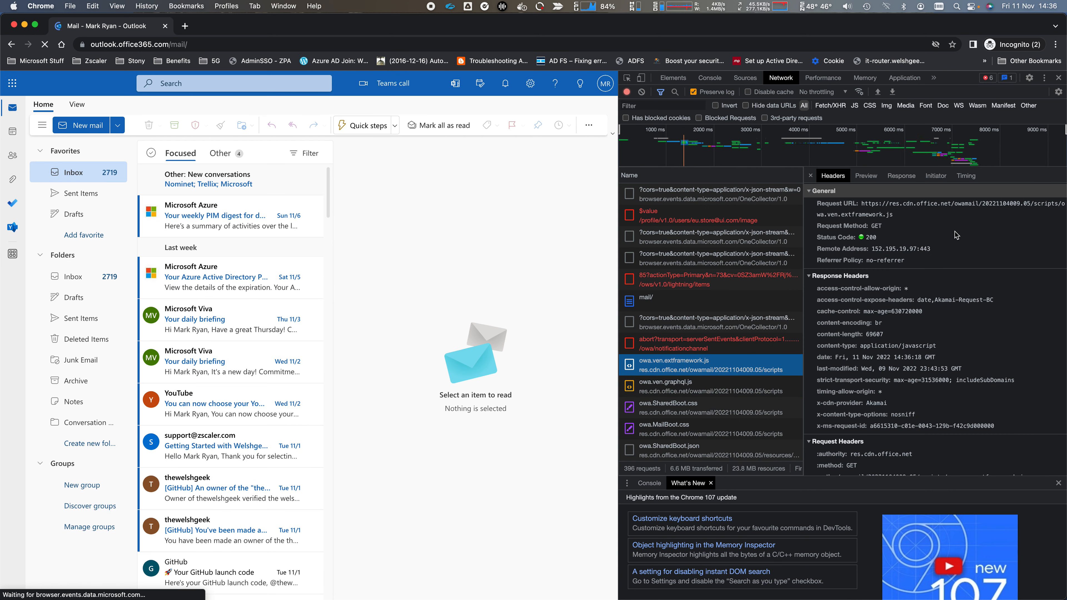
double_click(923, 205)
key("super+c")
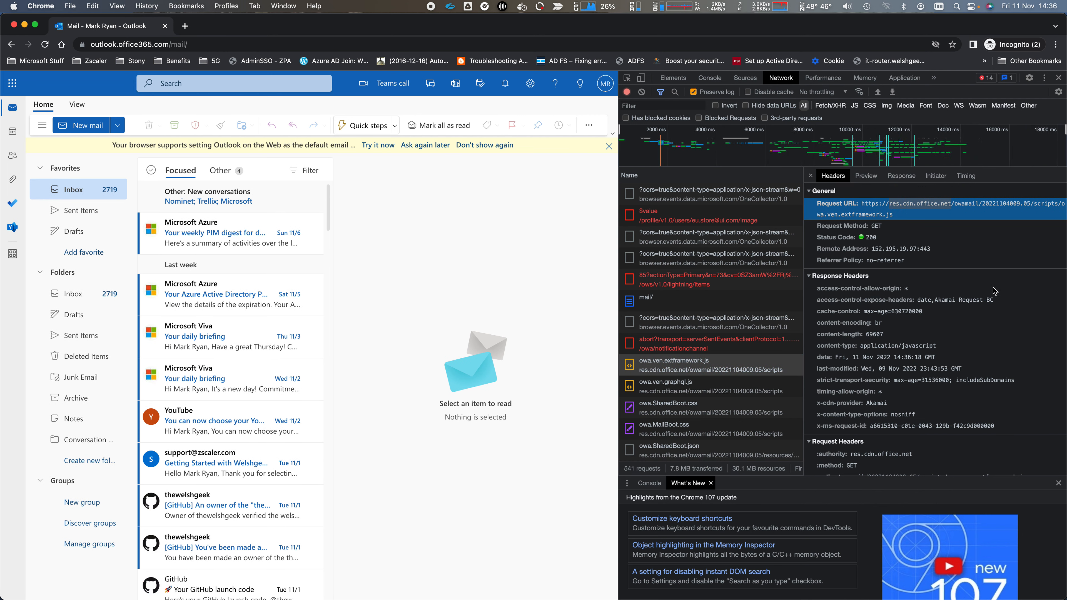
key("super+Tab")
- Dig res.cdn.office.net via the default resolver, which returns 152.195.19.97
type("dig")
key("super+v")
key("Return")
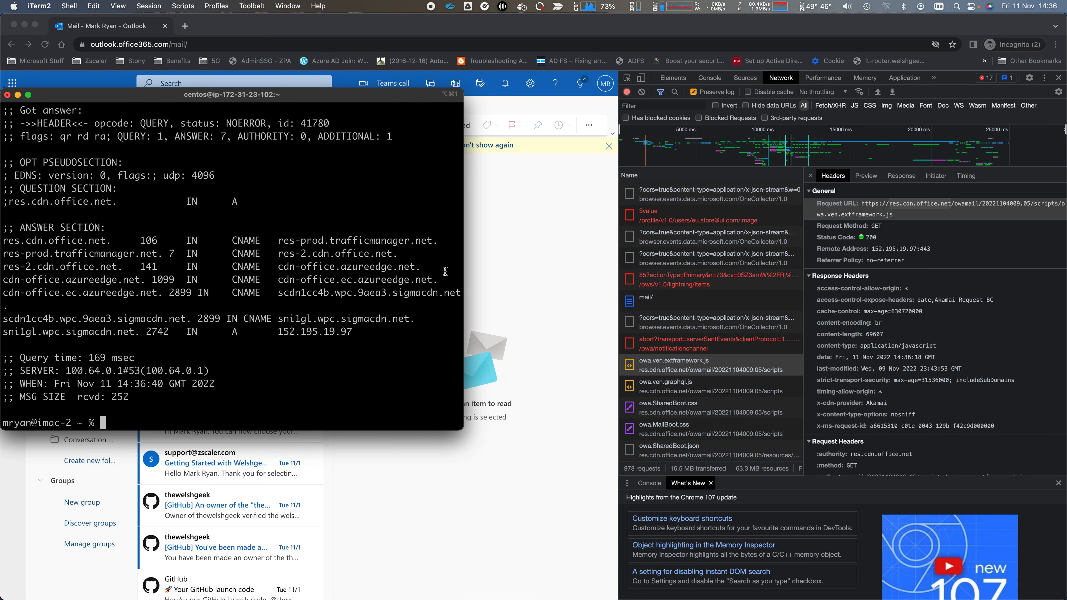
left_click_drag(279, 332, 353, 332)
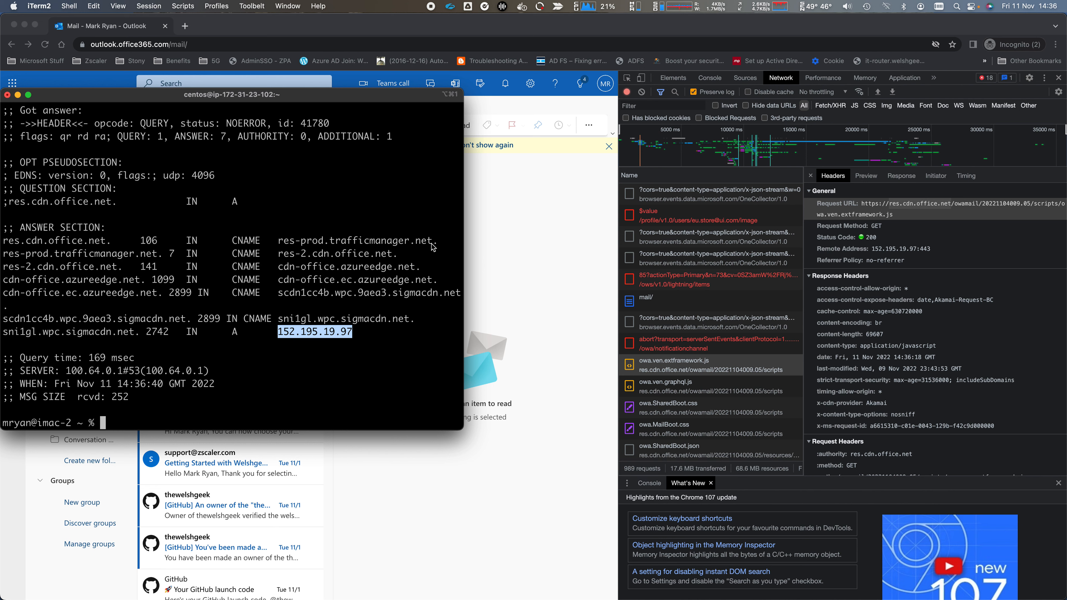
- Repeat the lookup against resolver 192.168.1.2, which returns 23.219.196.222
key("Up")
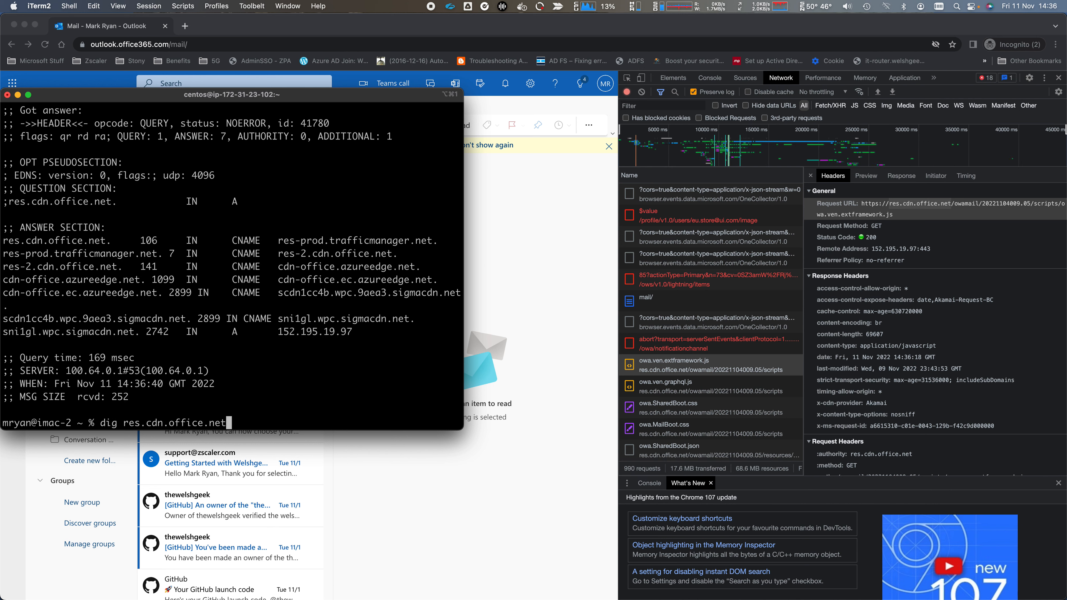
type("@192.168.1.")
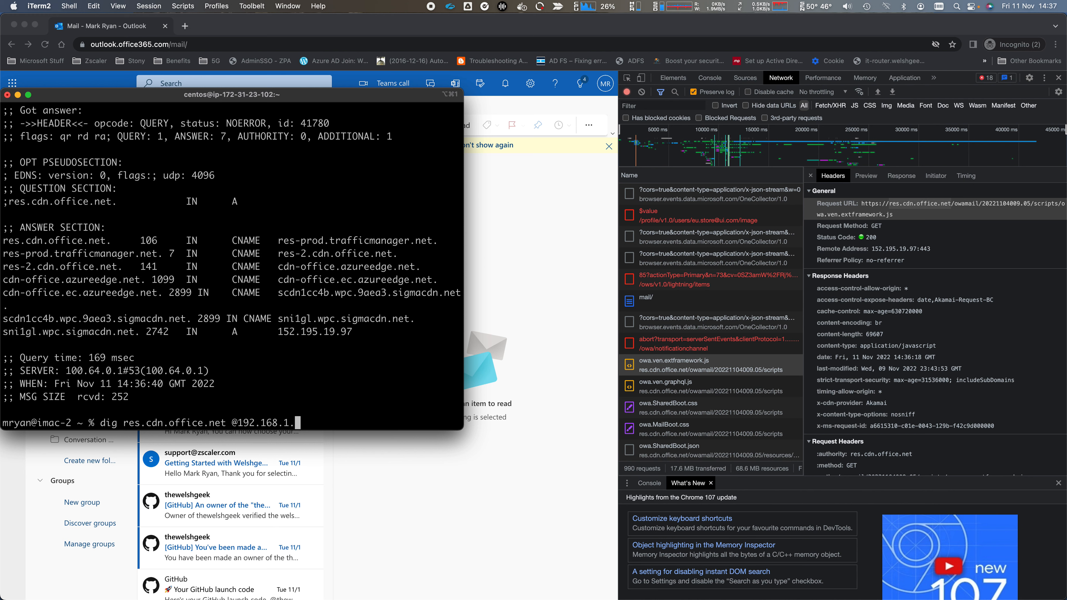
type("2")
key("Return")
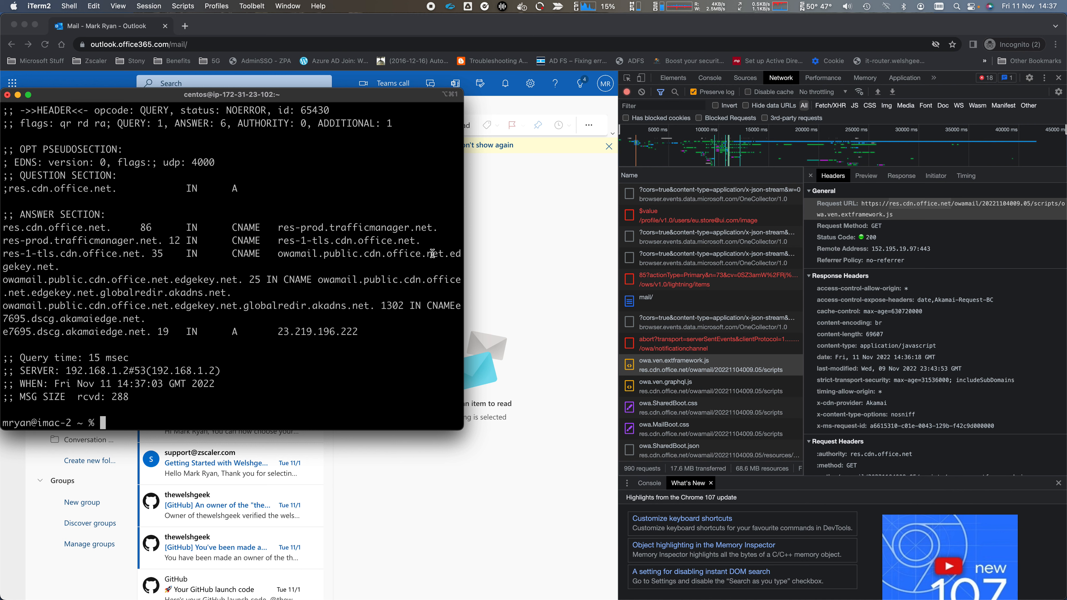
left_click_drag(359, 332, 278, 331)
key("super+c")
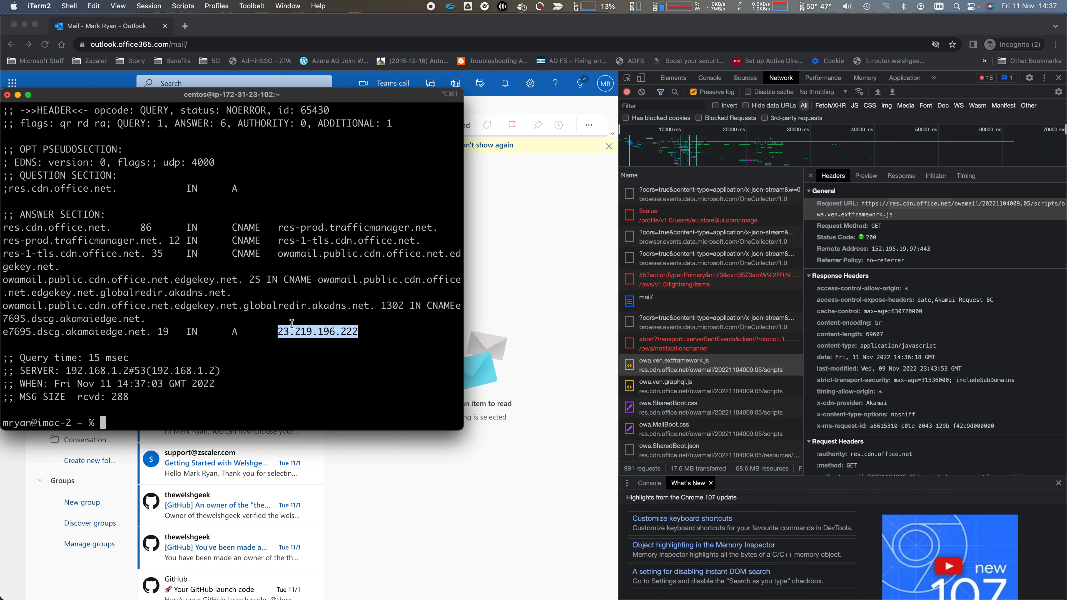
- Clear the stray pasted address characters from the iTerm2 prompt
key("Up")
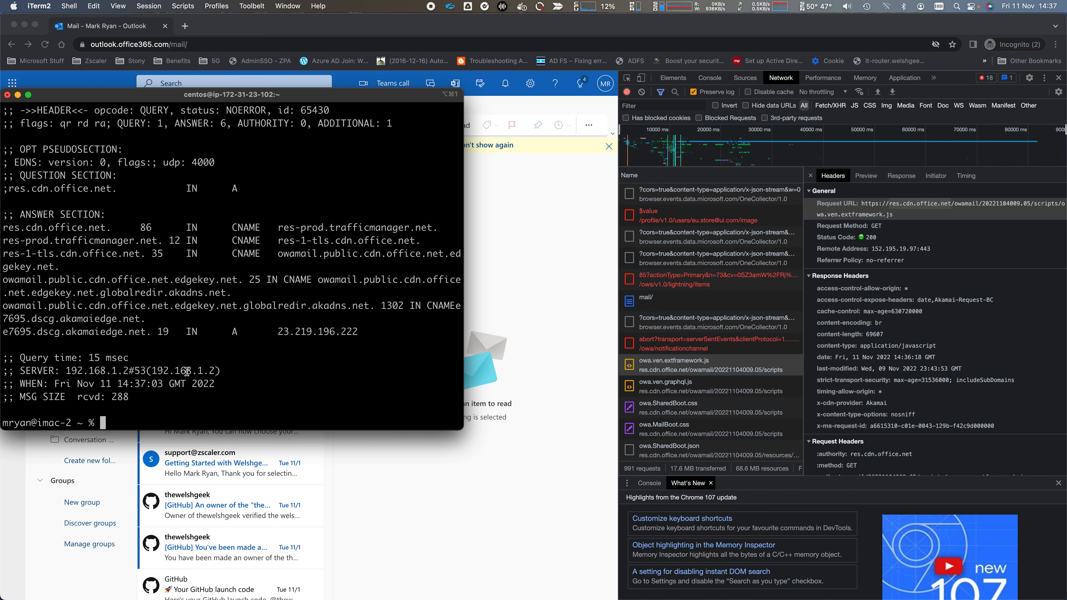
type("^[[200~23.219.196.222~")
key("BackSpace")
key("BackSpace")
key("BackSpace")
key("BackSpace")
key("BackSpace")
key("BackSpace")
key("BackSpace")
key("BackSpace")
key("BackSpace")
key("BackSpace")
key("BackSpace")
key("BackSpace")
key("BackSpace")
key("BackSpace")
key("BackSpace")
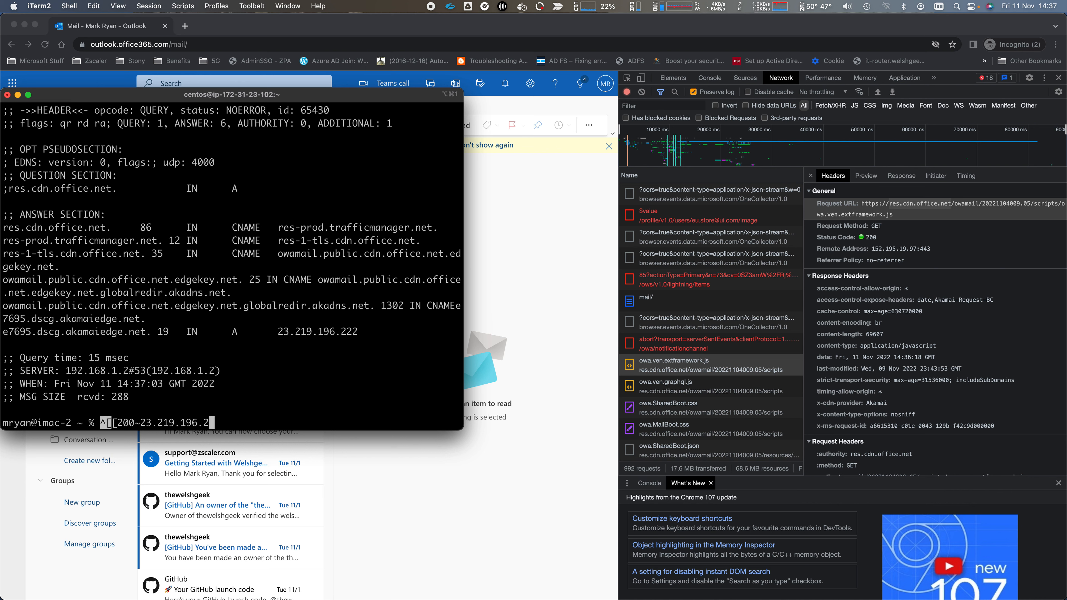
key("BackSpace")
key("BackSpace")
key("BackSpace")
key("BackSpace")
key("BackSpace")
key("BackSpace")
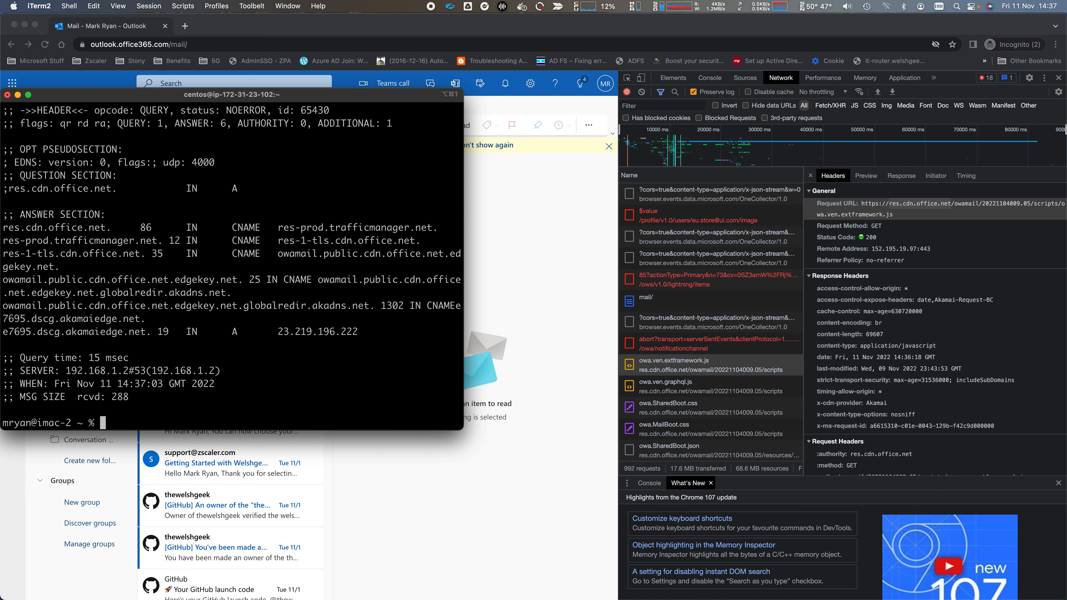
key("super+v")
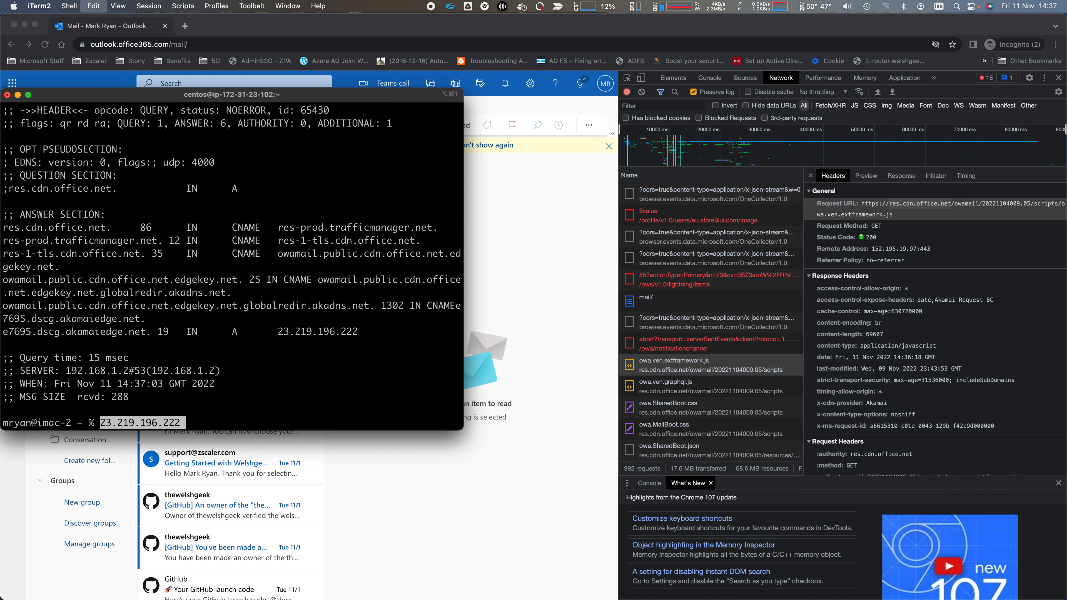
key("BackSpace")
key("BackSpace")
key("BackSpace")
key("BackSpace")
key("BackSpace")
key("BackSpace")
key("BackSpace")
key("BackSpace")
key("BackSpace")
key("BackSpace")
key("BackSpace")
key("BackSpace")
key("BackSpace")
key("BackSpace")
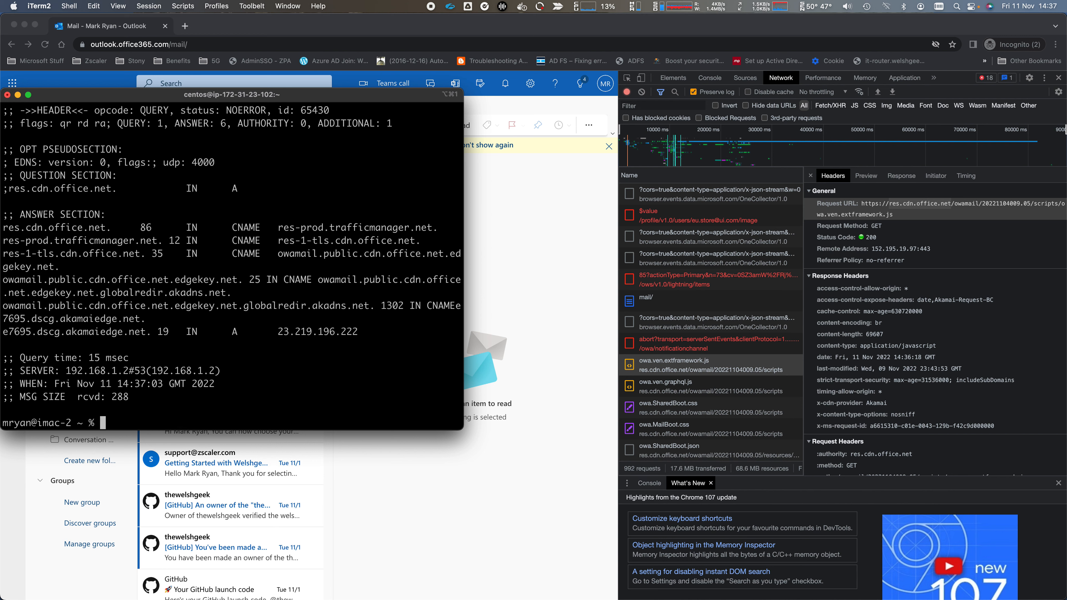
key("Up")
key("Return")
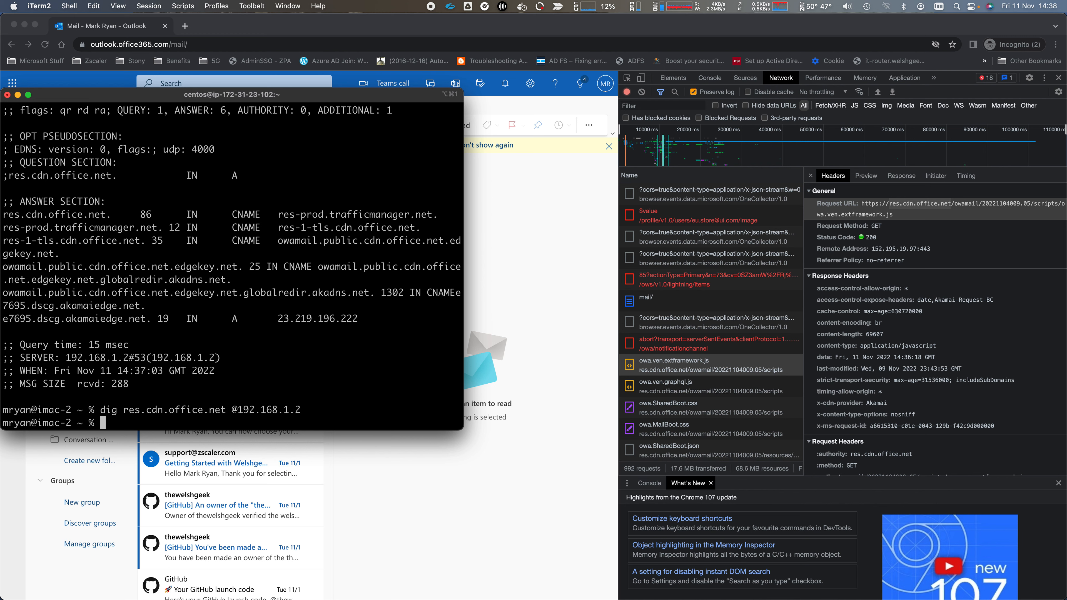
key("Up")
key("Return")
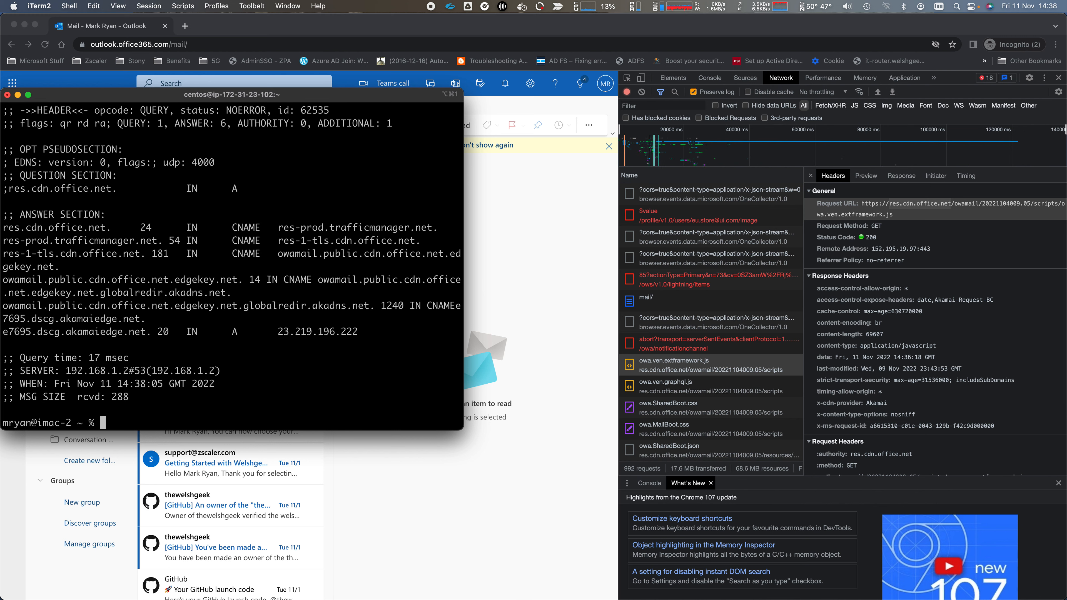
type("23.219.196.222")
key("BackSpace")
key("BackSpace")
key("BackSpace")
key("BackSpace")
key("BackSpace")
key("BackSpace")
key("BackSpace")
key("BackSpace")
key("BackSpace")
key("BackSpace")
key("BackSpace")
key("BackSpace")
key("BackSpace")
key("BackSpace")
type("curl -H")
type("\"accept: application/dns")
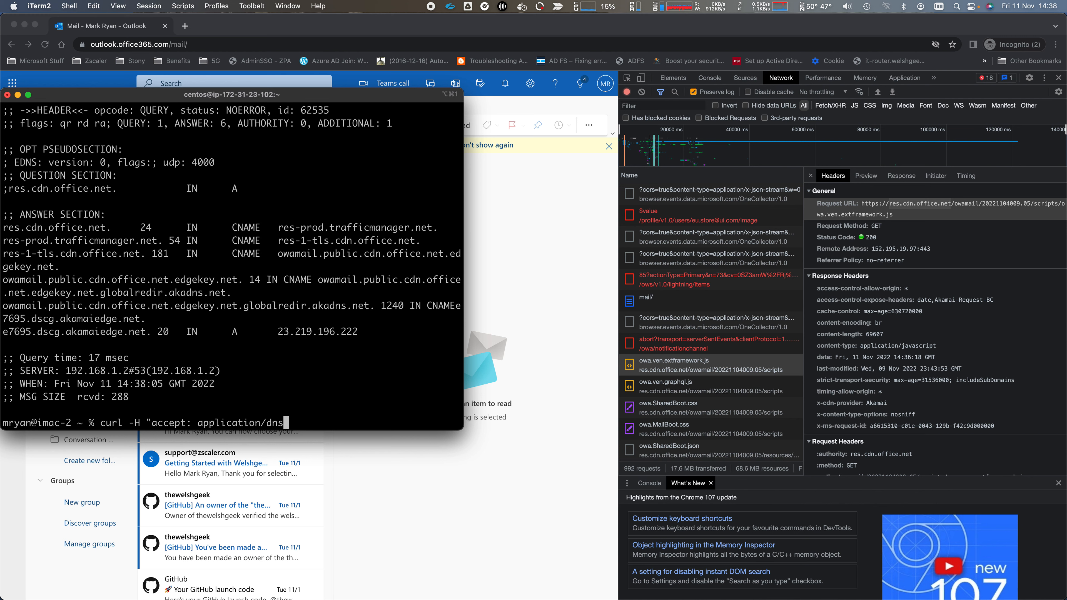
type("-json\" \"https://1.1.1.1")
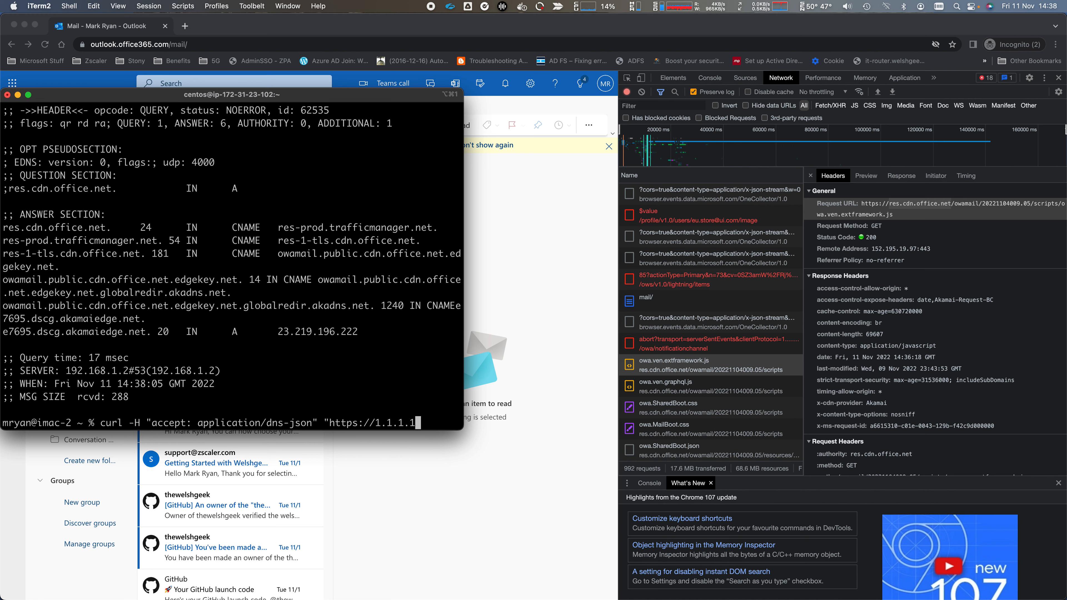
type("/dns-quer")
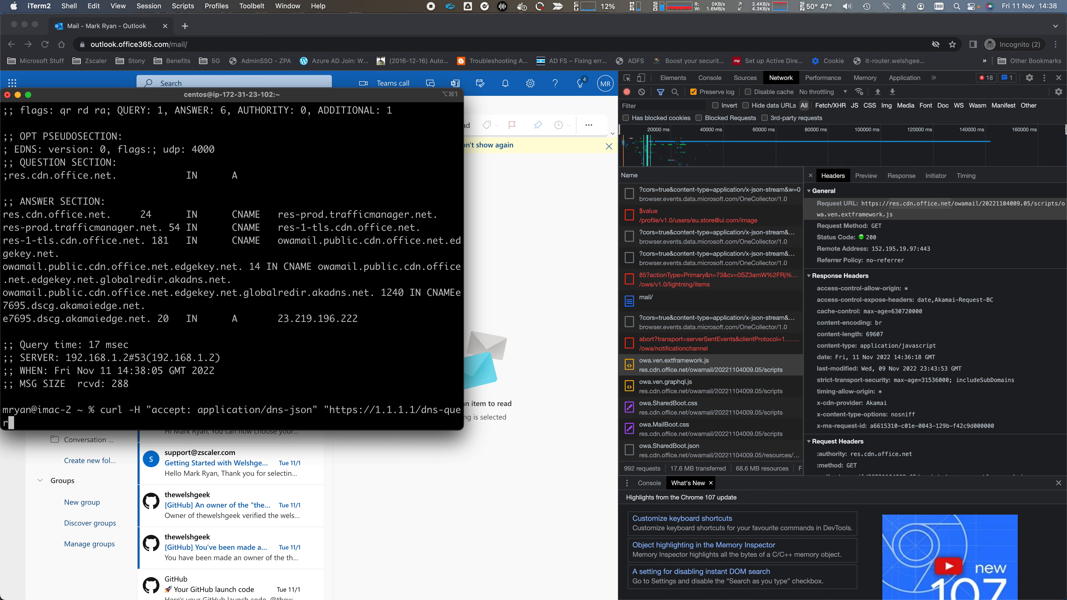
type("y?name=res.cdn.o")
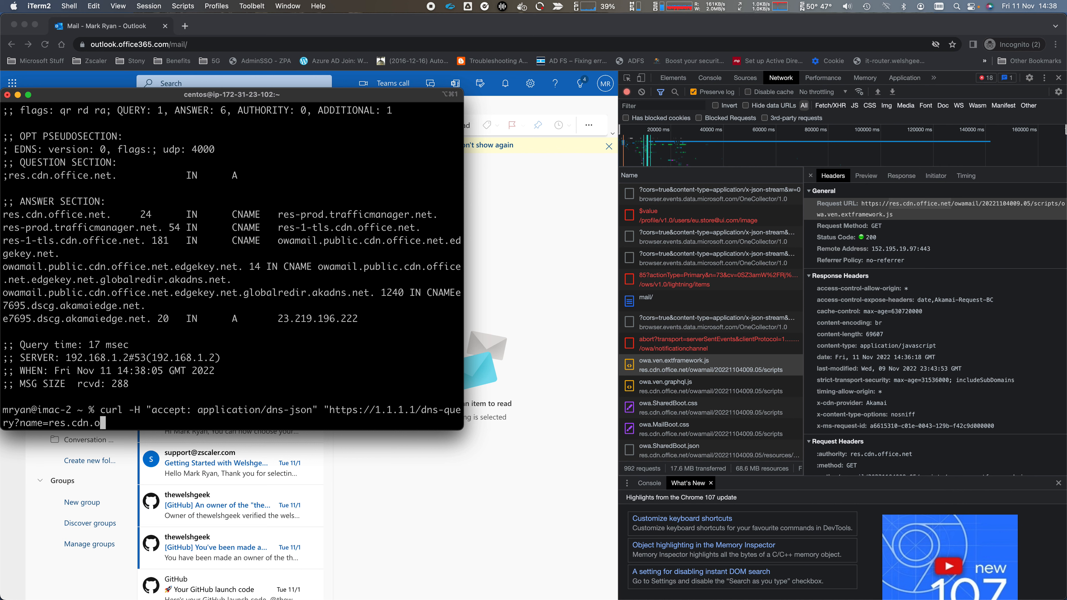
type("ffice.net&type=A")
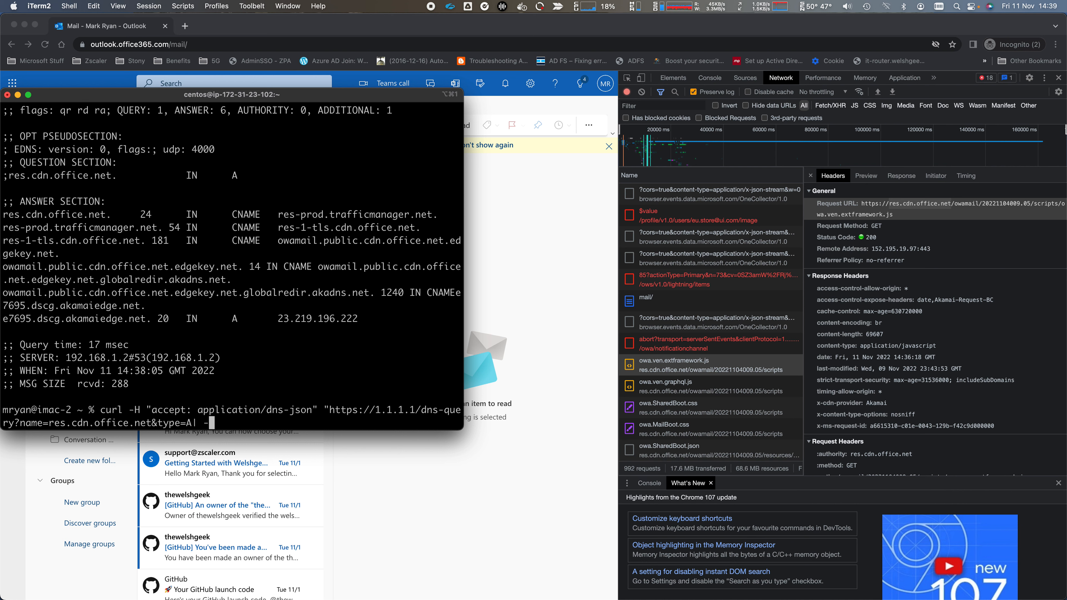
key("BackSpace")
type("A\" -v")
key("Return")
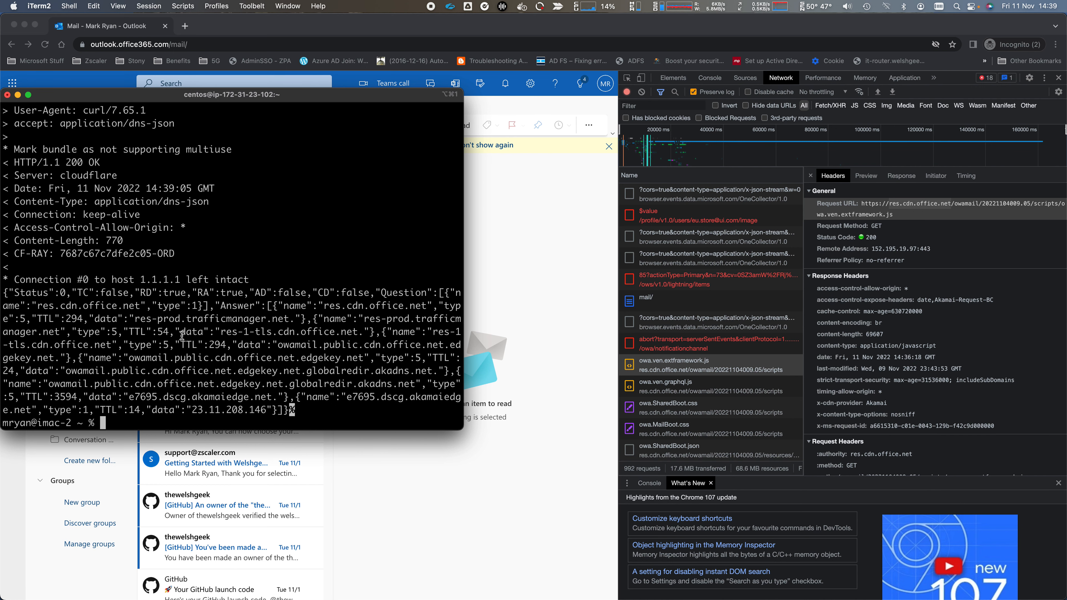
- Select the Welshgeek Network Security server certificate lines and the answer IP 23.11.208.146
scroll(169, 249, "up", 5)
scroll(168, 249, "up", 2)
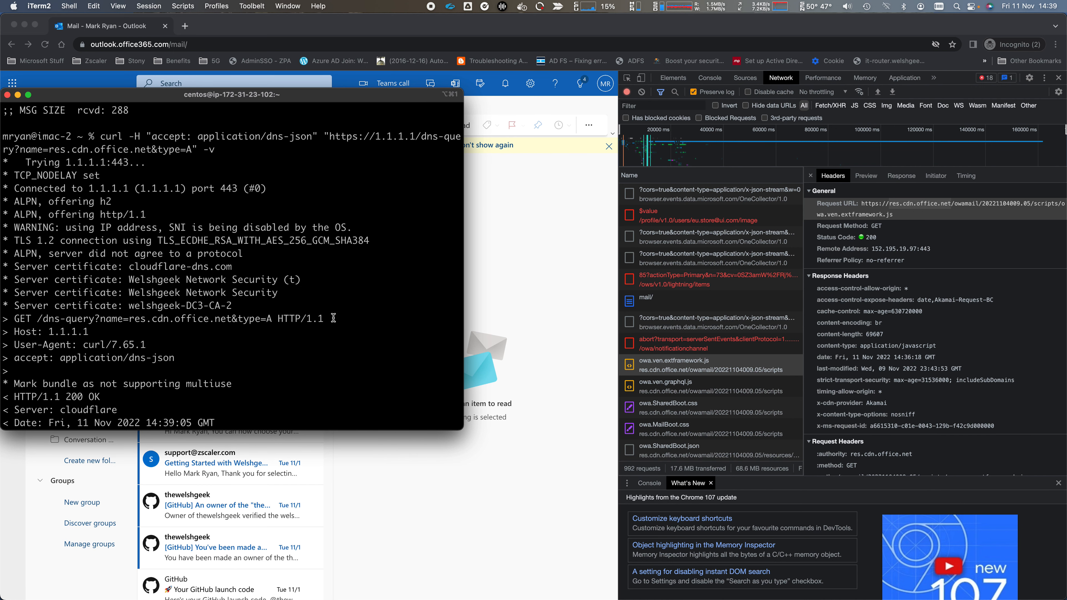
left_click_drag(279, 307, 3, 266)
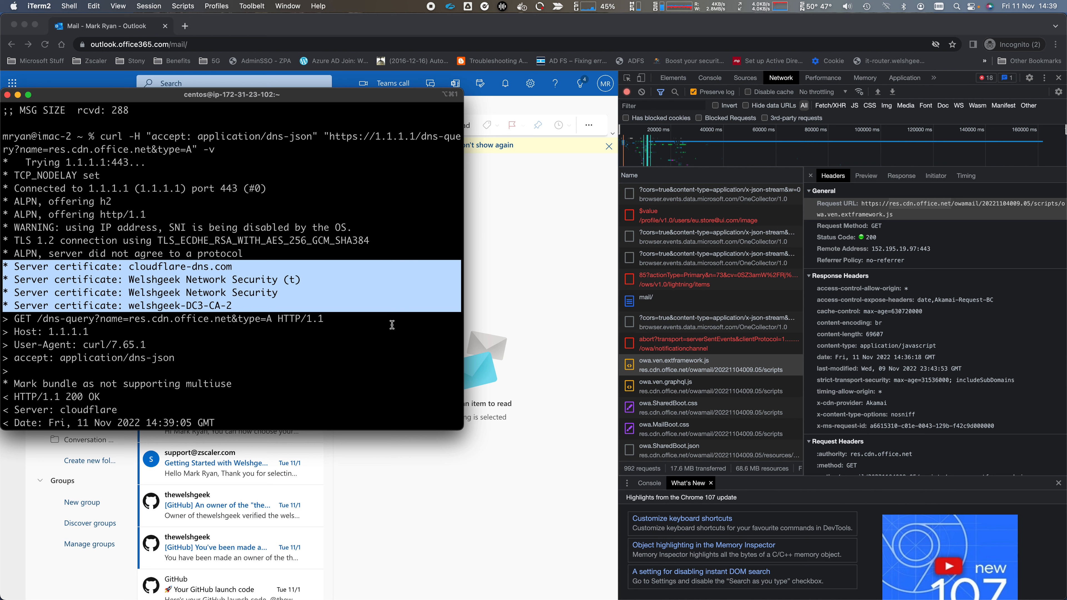
scroll(223, 275, "down", 10)
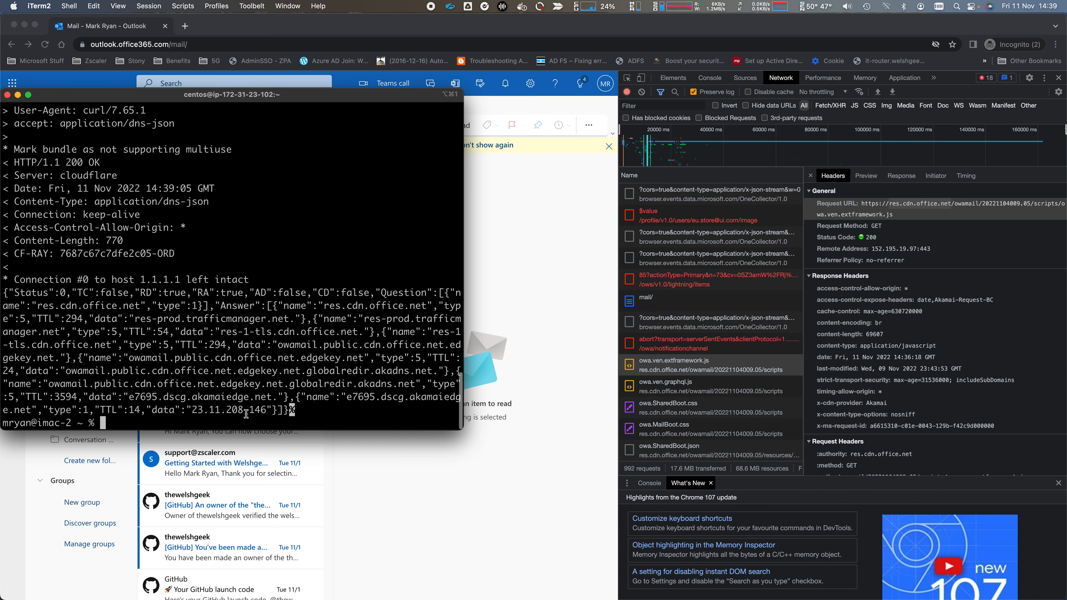
left_click_drag(193, 411, 267, 412)
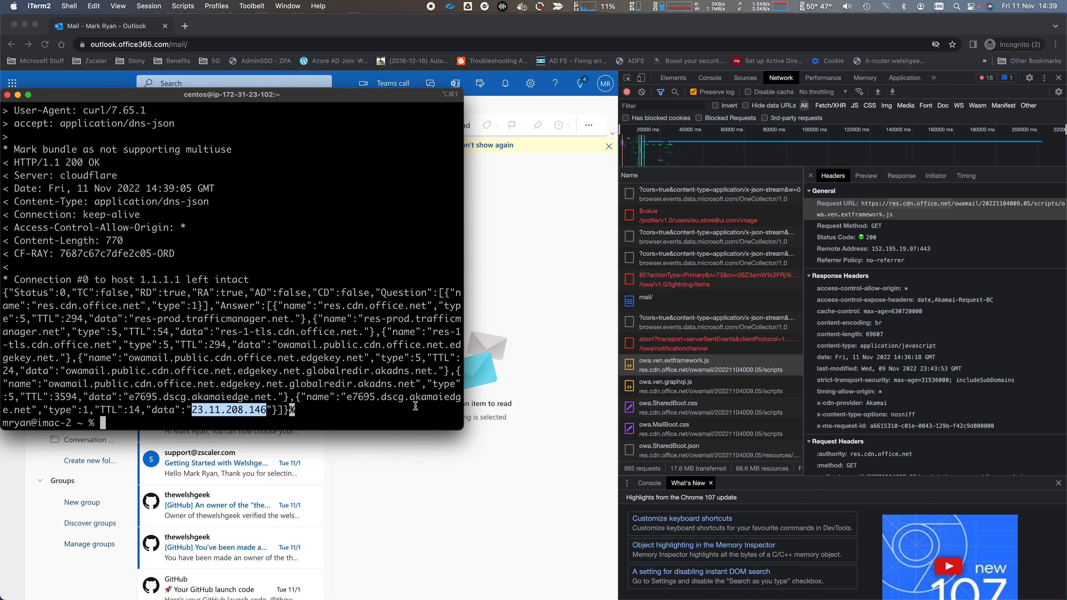
- Close the Outlook incognito window and open ZIA's File Type Control policy showing Block ISO
left_click(324, 36)
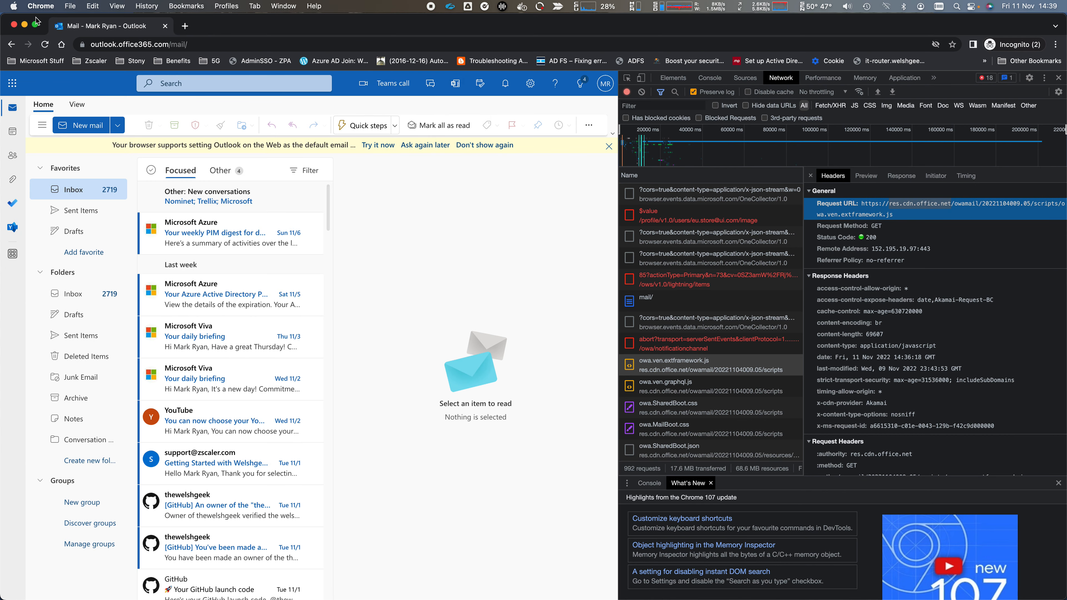
left_click(167, 27)
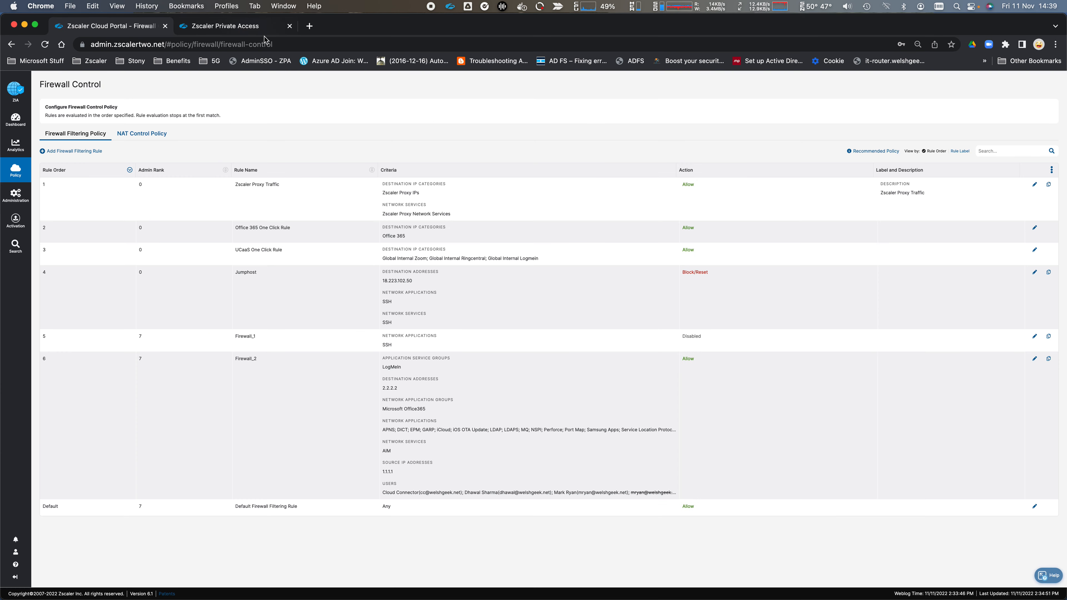
key("super+grave")
key("super+grave")
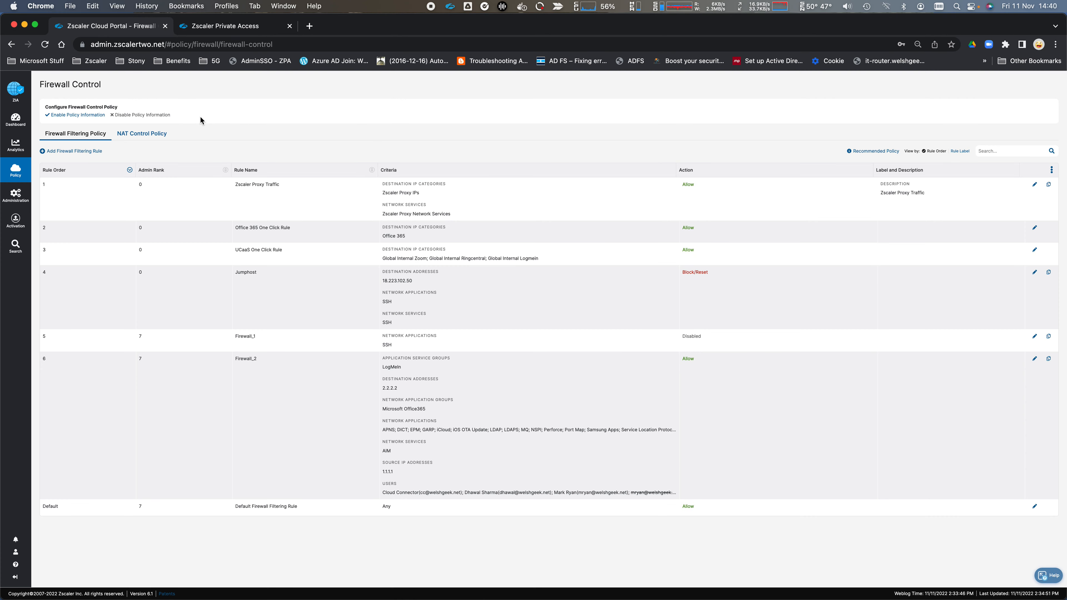
mouse_move(20, 172)
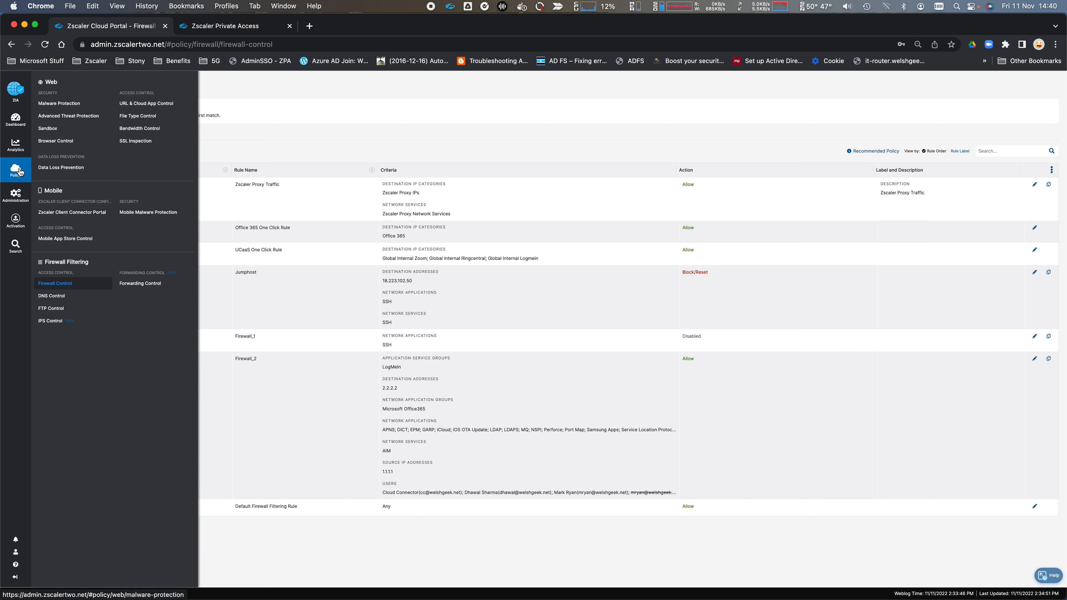
left_click(128, 116)
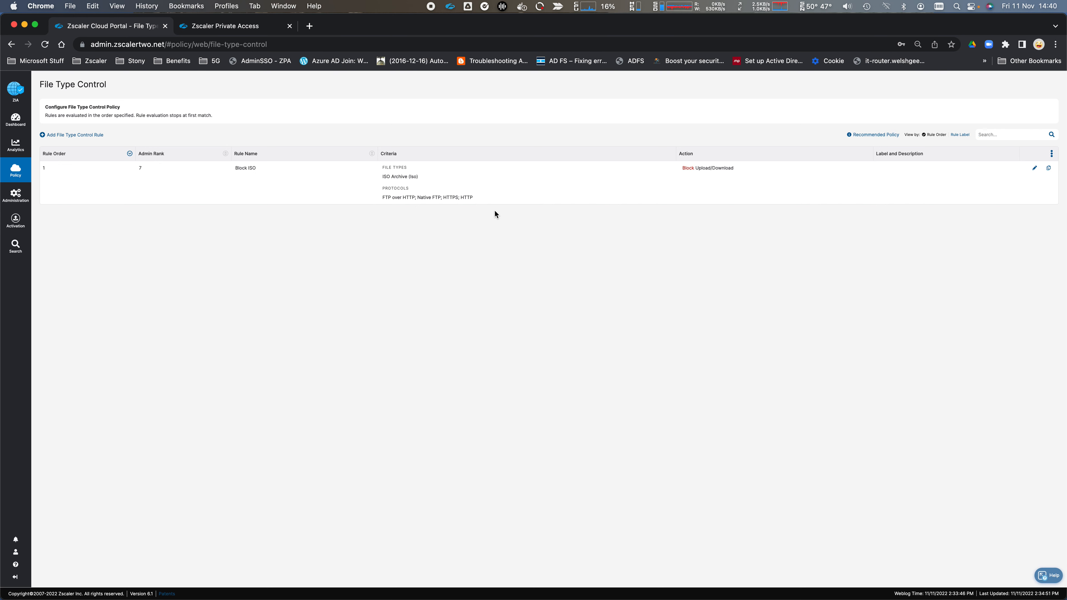
- Try downloading the Ubuntu 22.04.1 desktop ISO, confirm Zscaler blocks it, and close the tab
key("super+t")
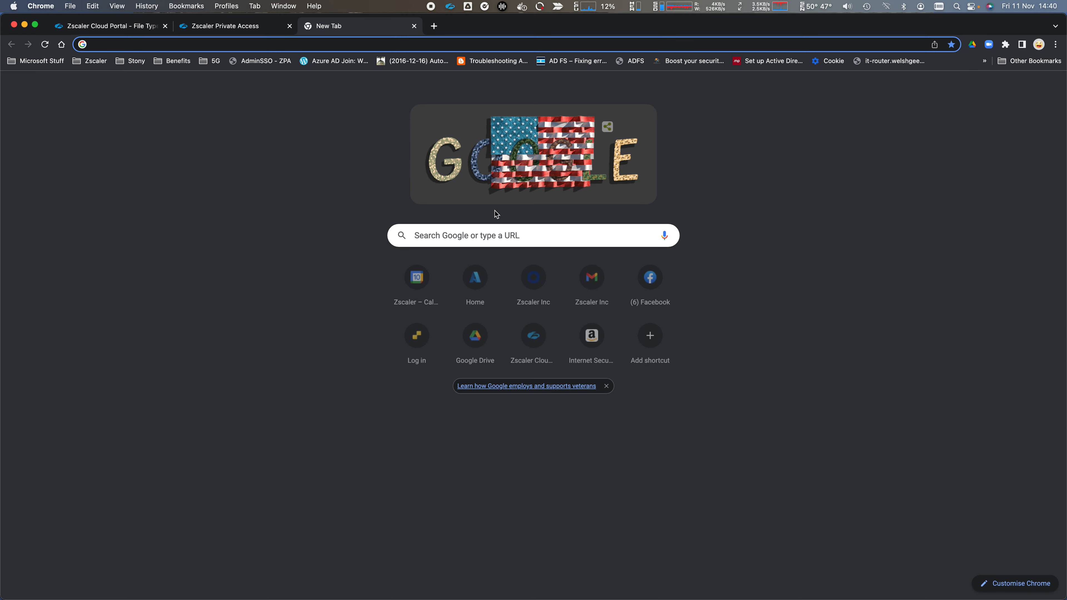
type("downl")
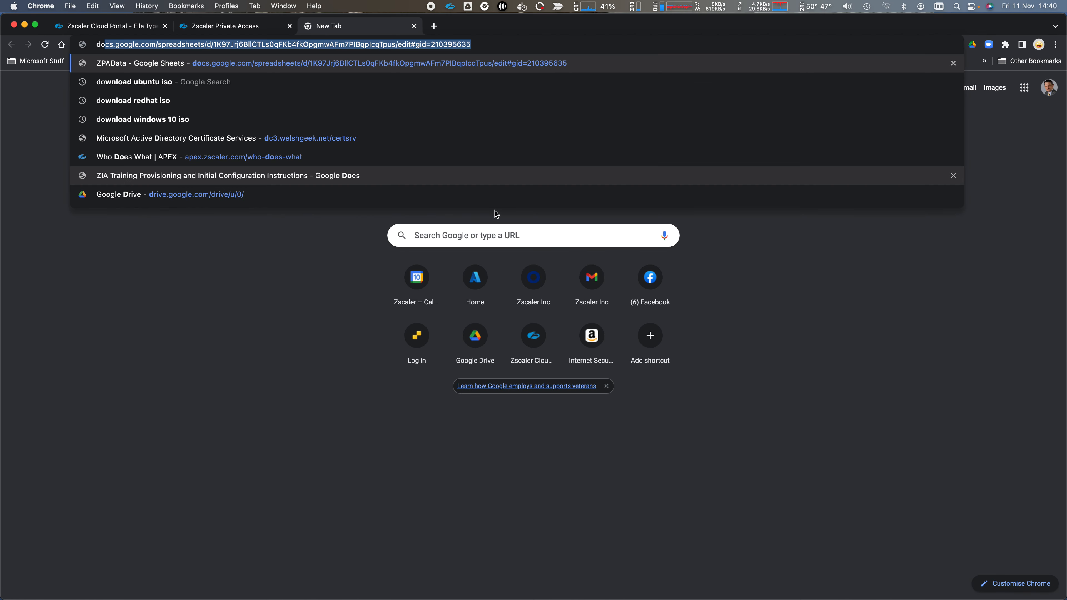
type("oad")
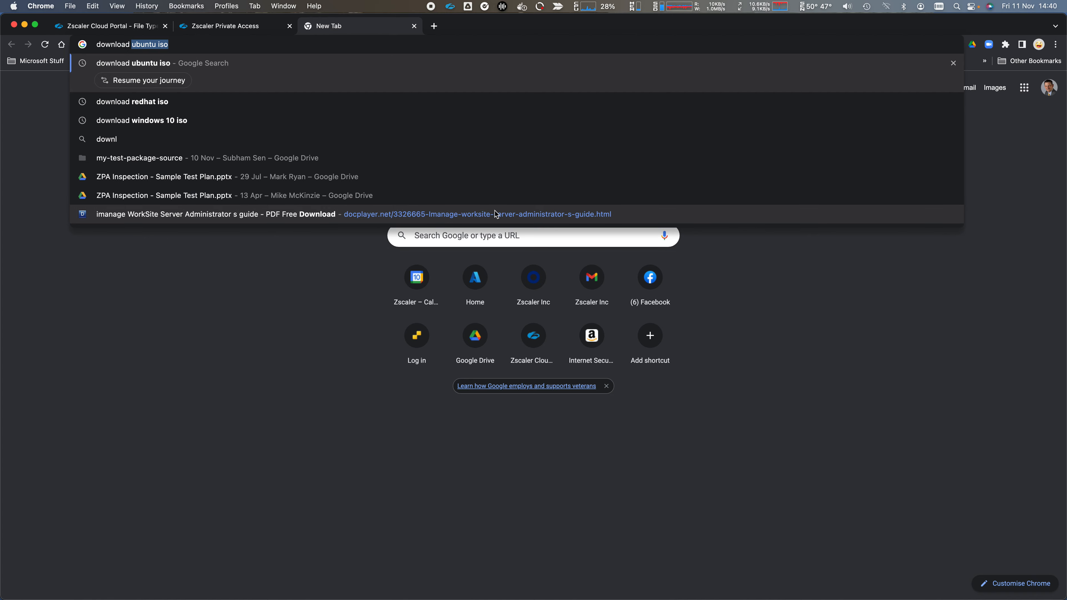
key("Return")
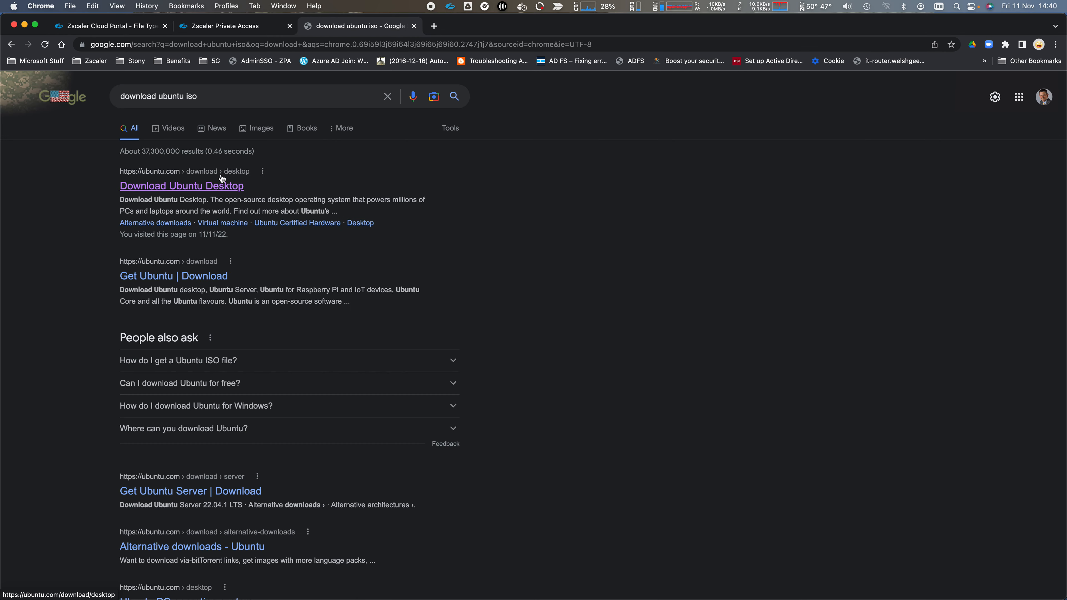
left_click(220, 186)
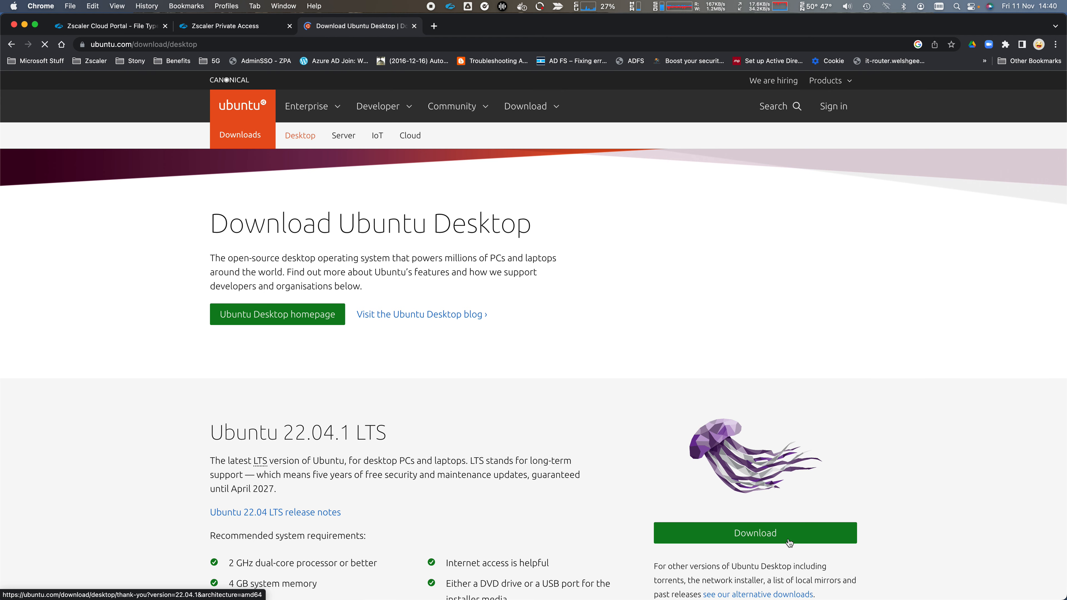
left_click(788, 543)
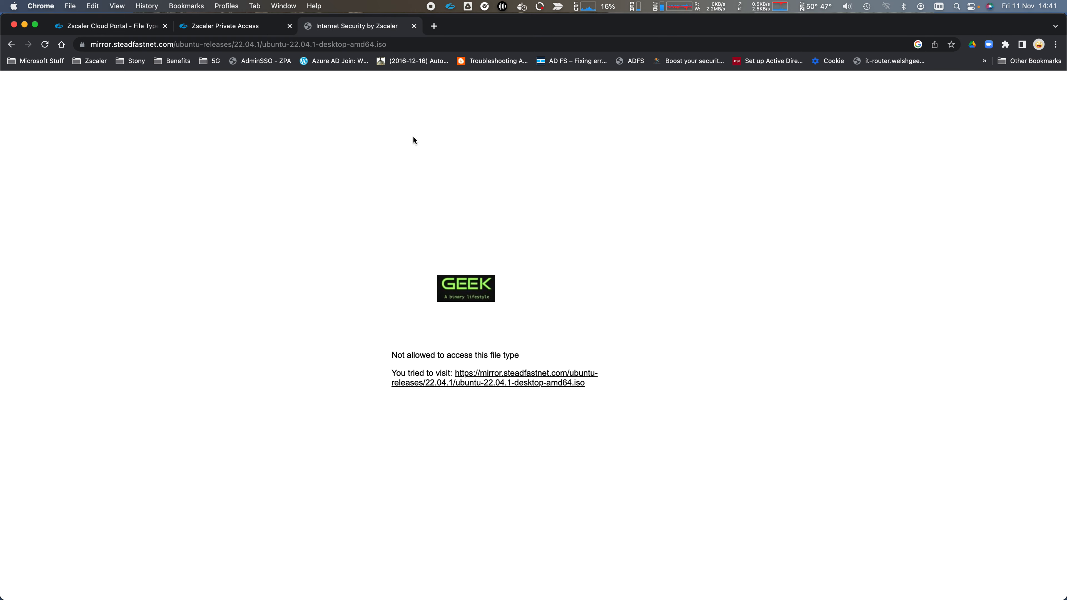
left_click(414, 25)
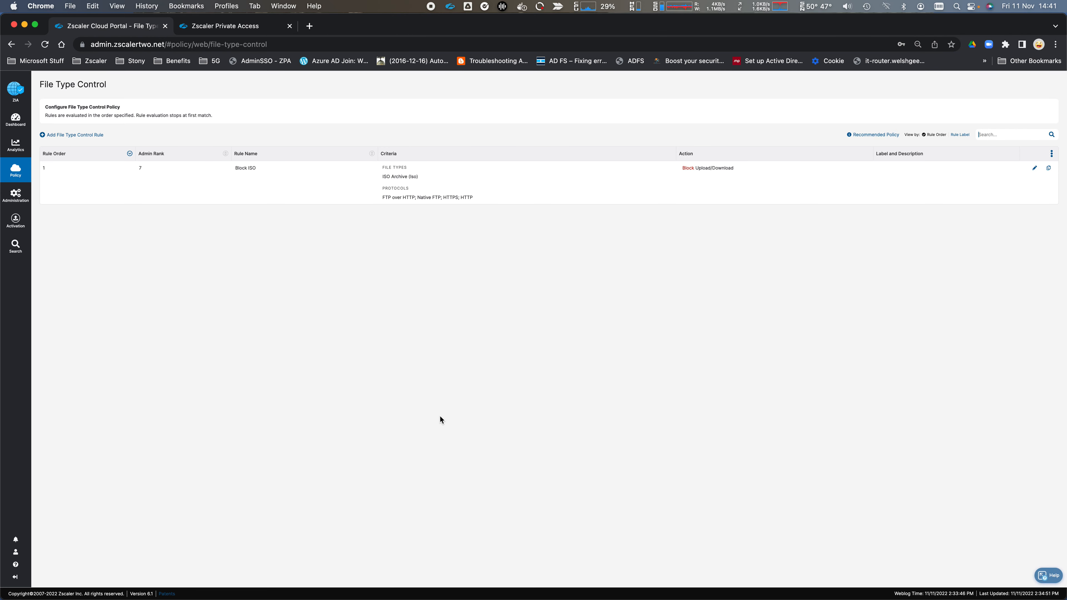
- Open Policy > URL & Cloud App Control in the ZIA portal
left_click(15, 173)
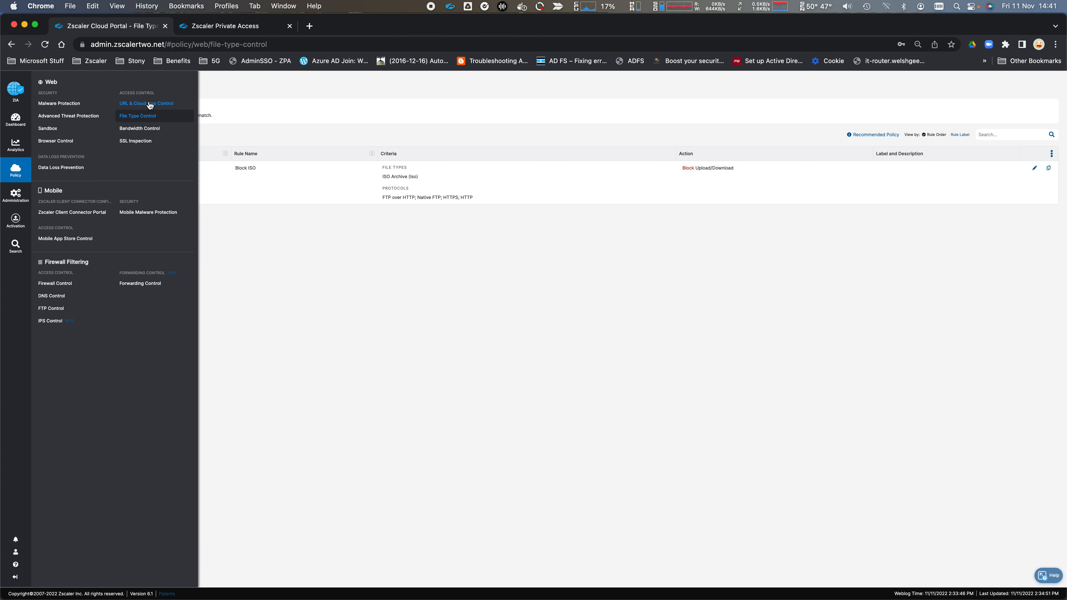
left_click(147, 103)
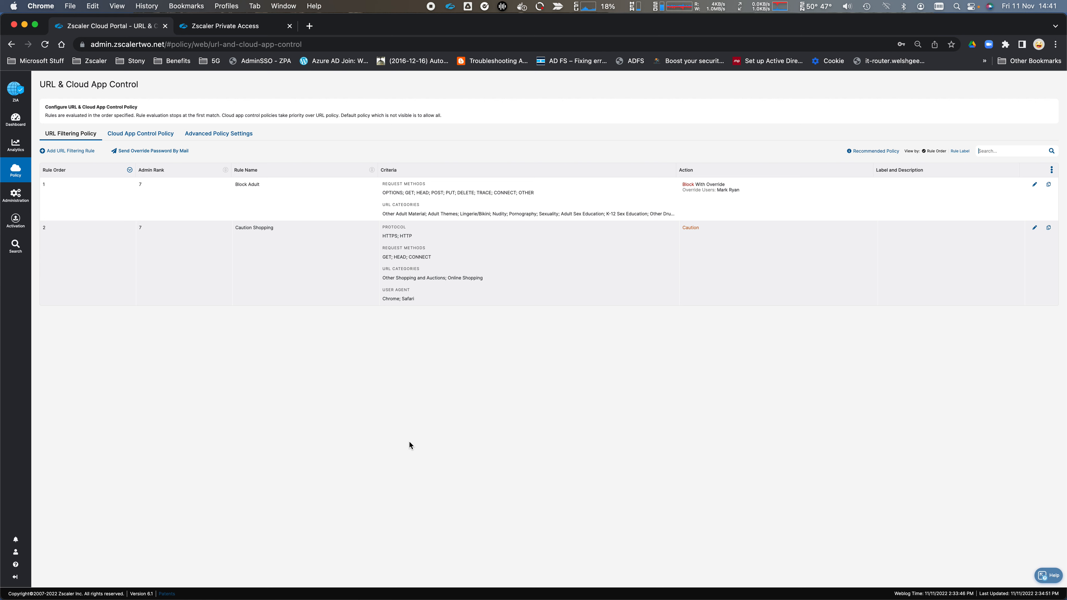
- Load 888.com in a new Chrome tab to hit the Gambling block page
key("super+t")
type("888.")
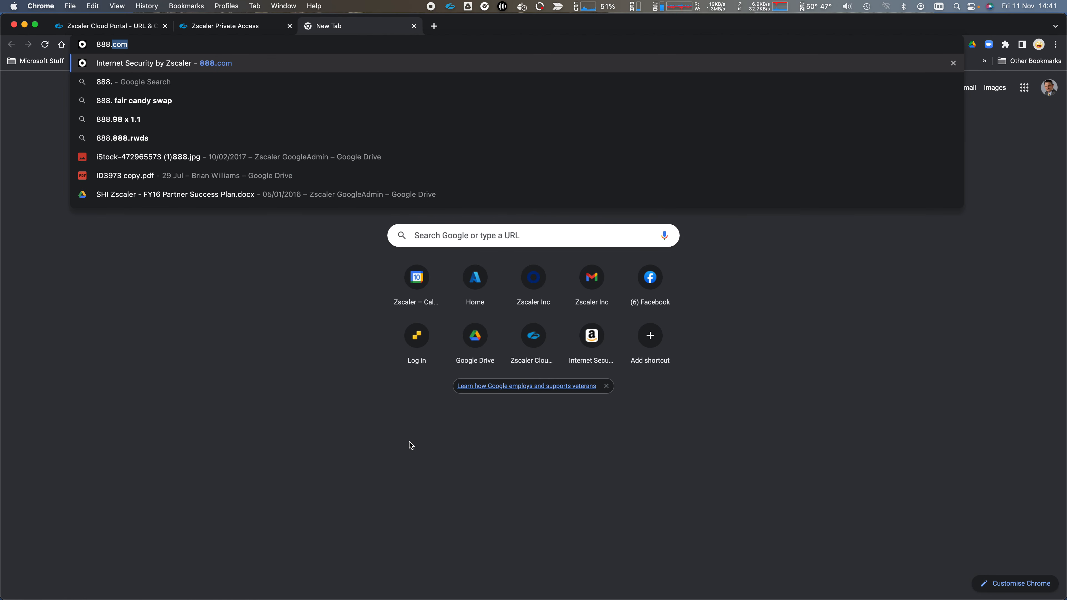
key("Return")
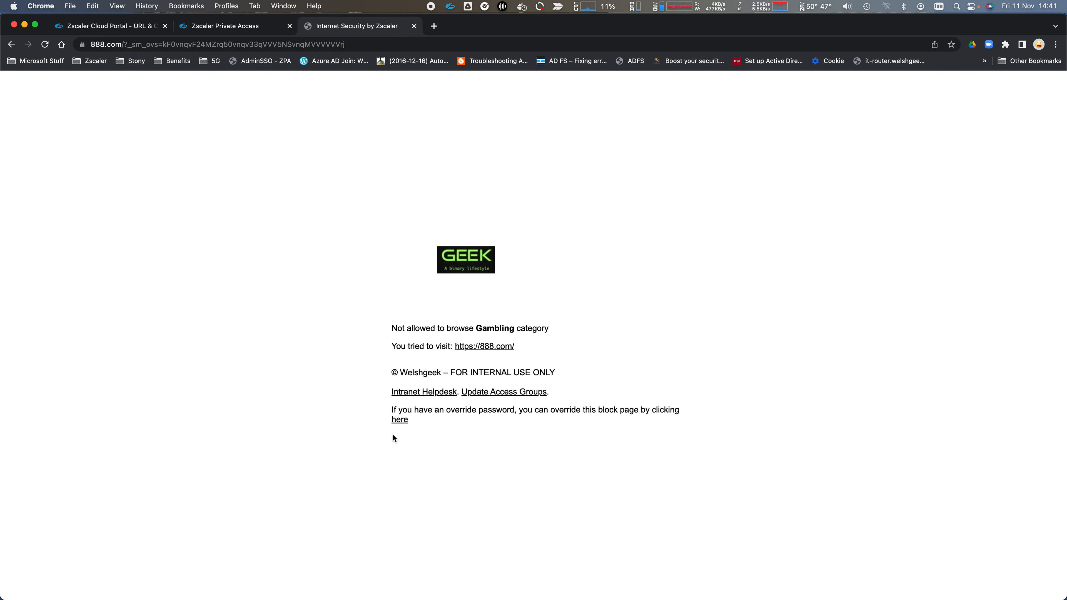
- Override the Gambling block via Microsoft sign-in, view 888.com, then close its tab
left_click(400, 420)
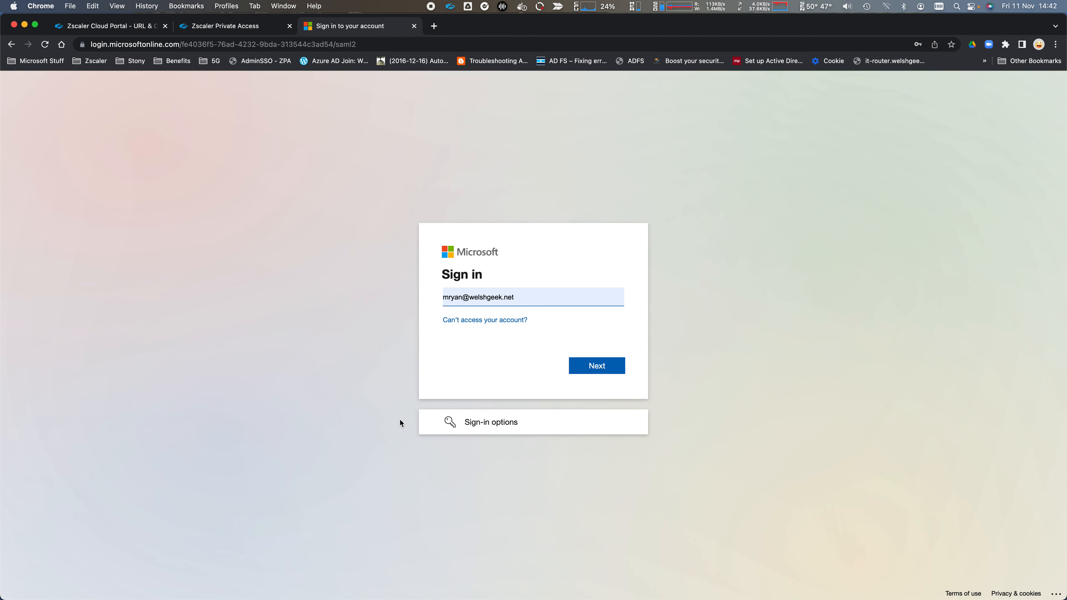
left_click(606, 369)
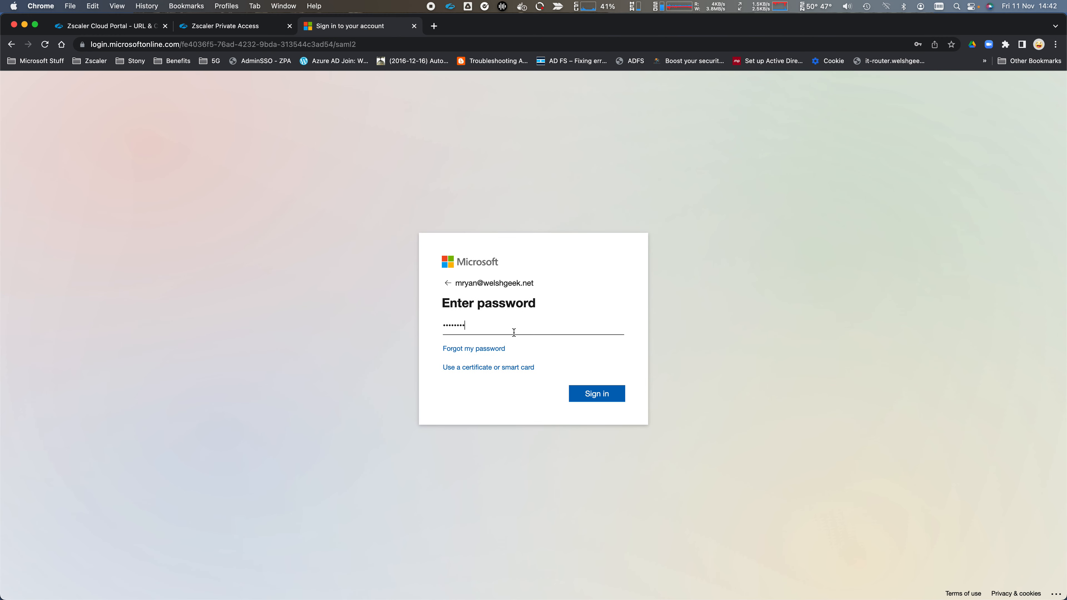
left_click(602, 397)
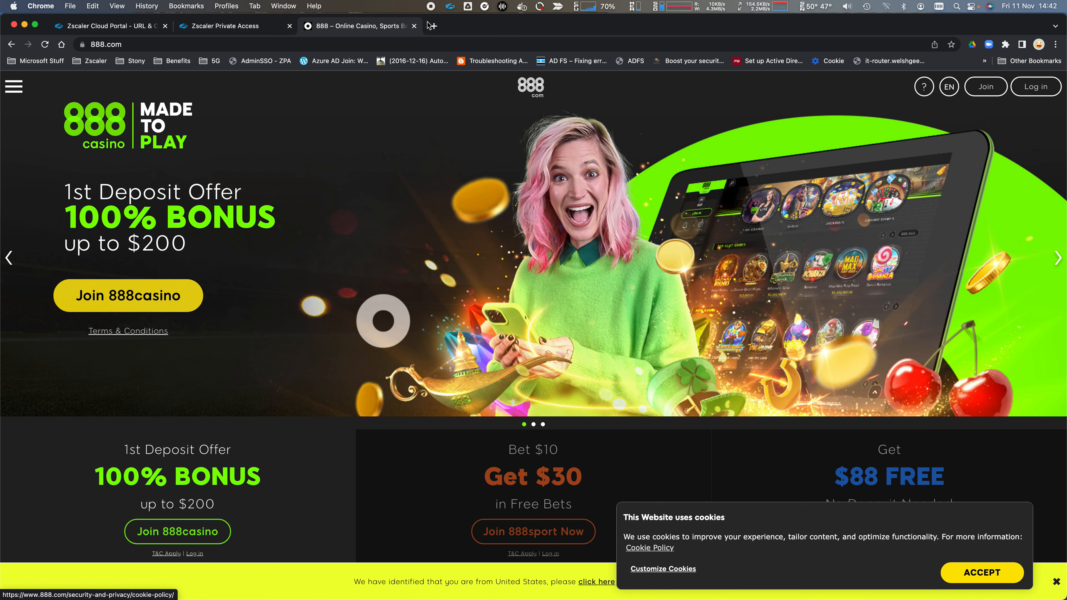
key("super+w")
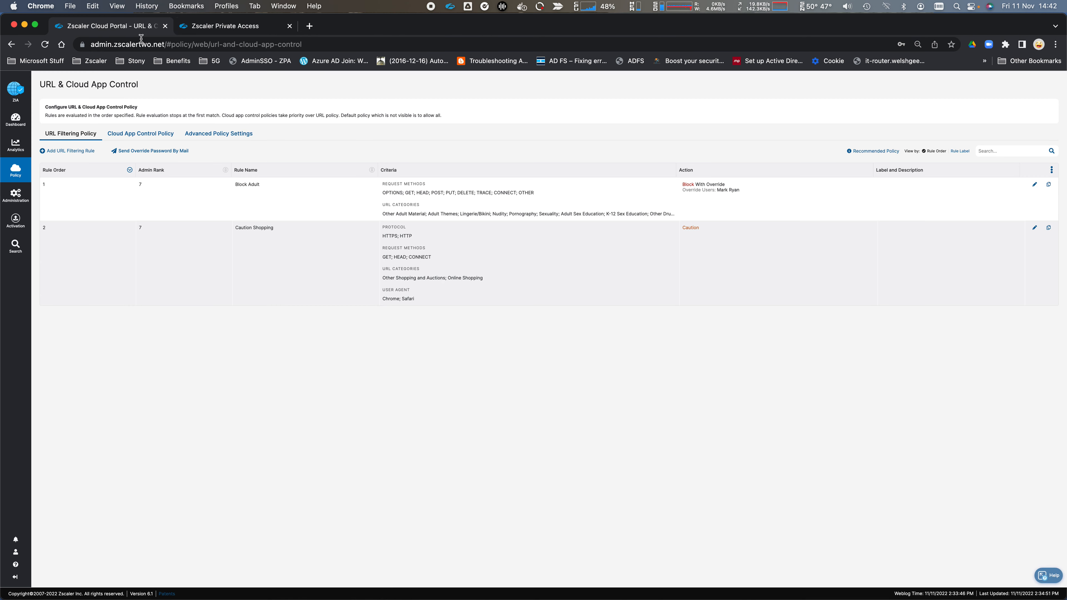
- Open amazon.co.uk, proceed past the Online Shopping caution page, then close the tab
mouse_move(409, 122)
left_click(310, 27)
type("ama")
key("Return")
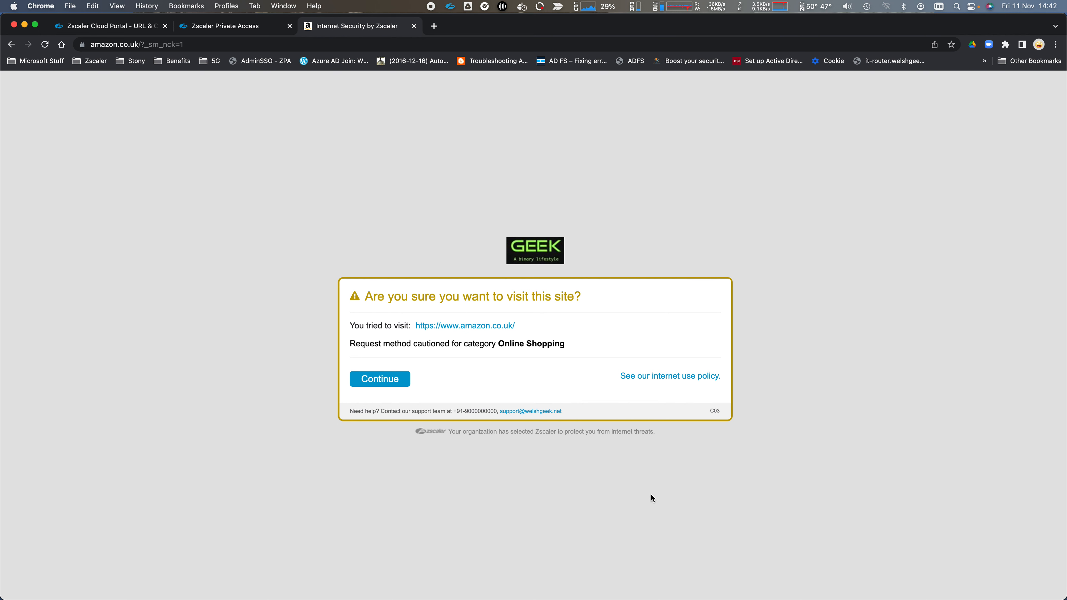
left_click(377, 385)
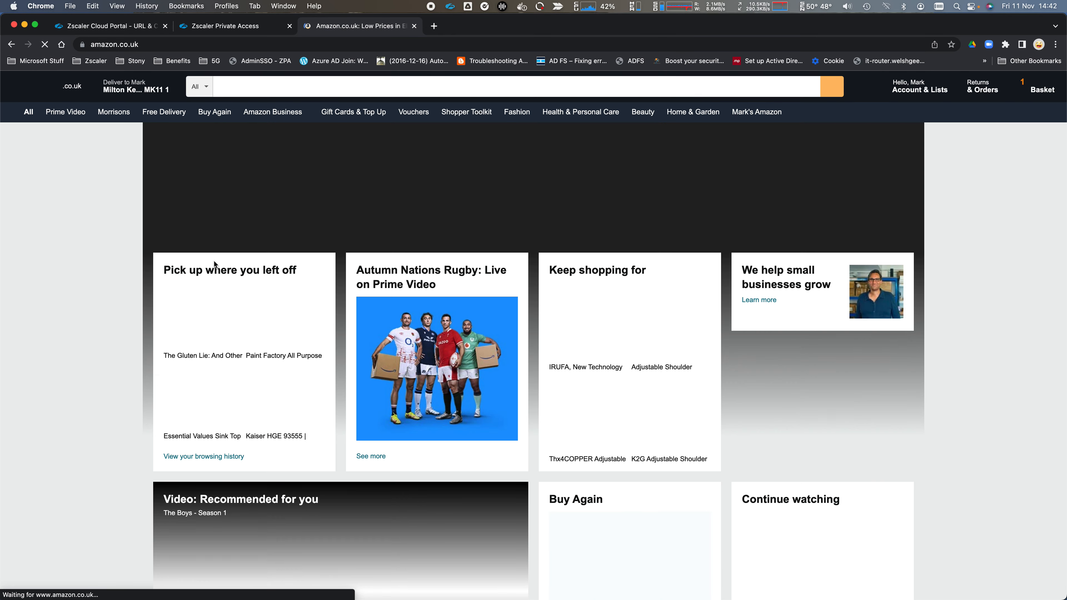
left_click(415, 27)
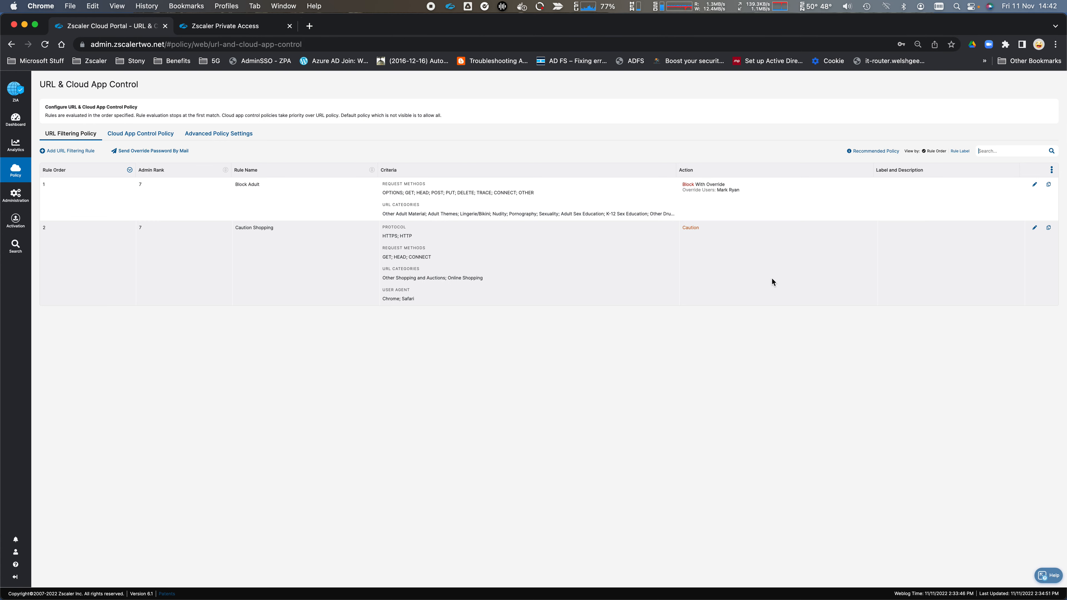
- Set Caution Shopping's web traffic to Isolate with the ZIA Isolation profile, save, and activate
left_click(1034, 228)
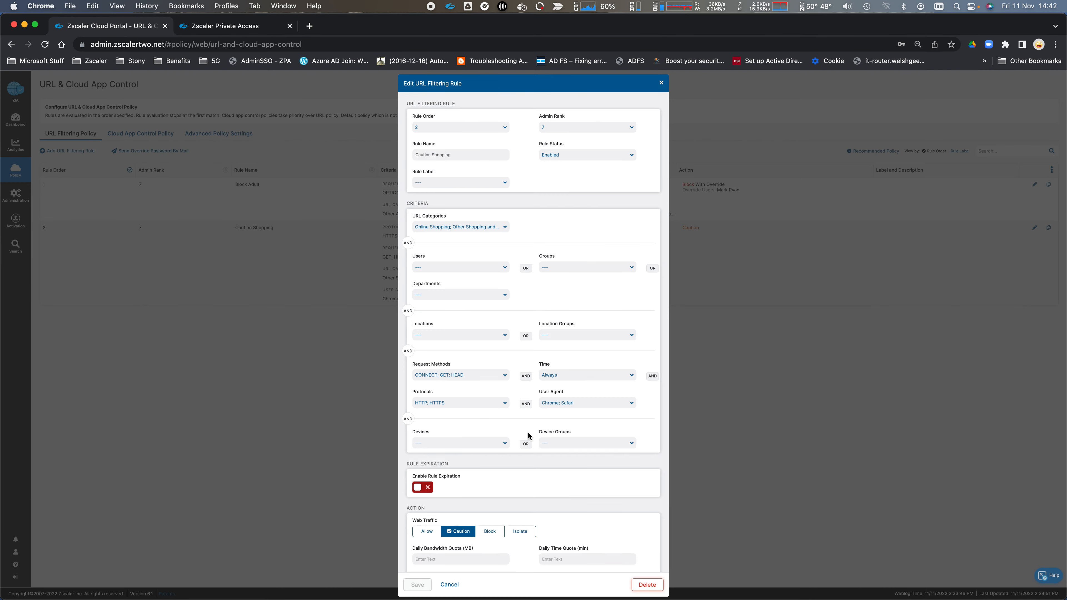
scroll(588, 490, "down", 5)
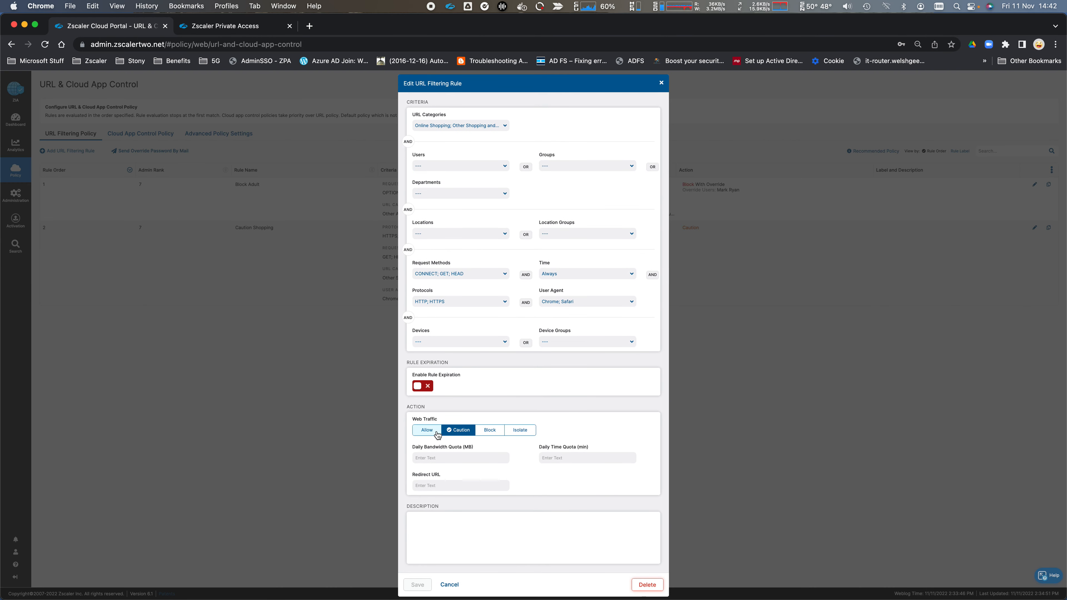
left_click(516, 437)
left_click(492, 458)
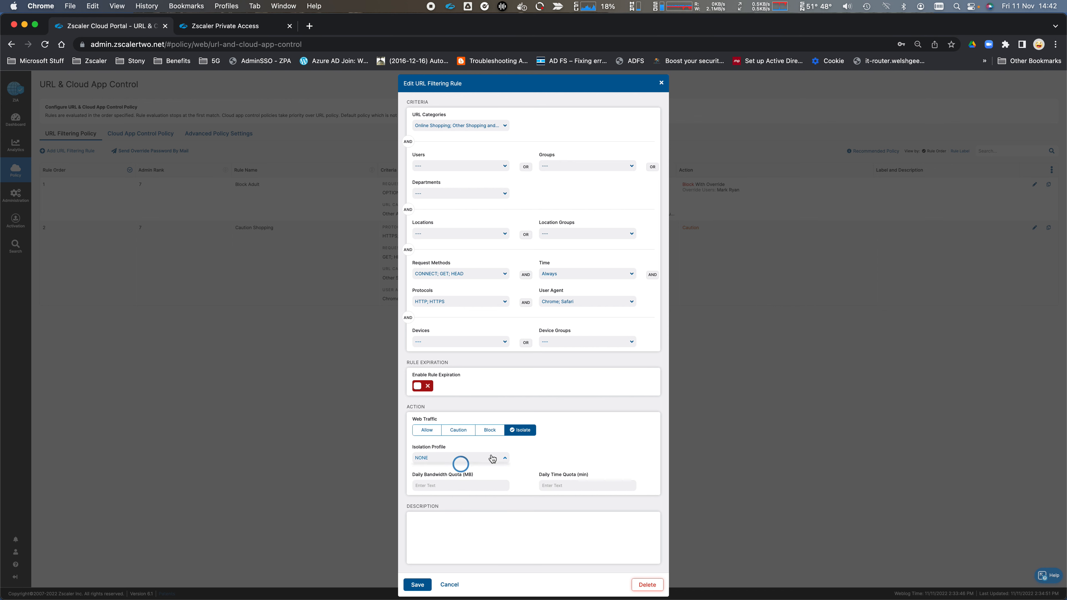
left_click(427, 472)
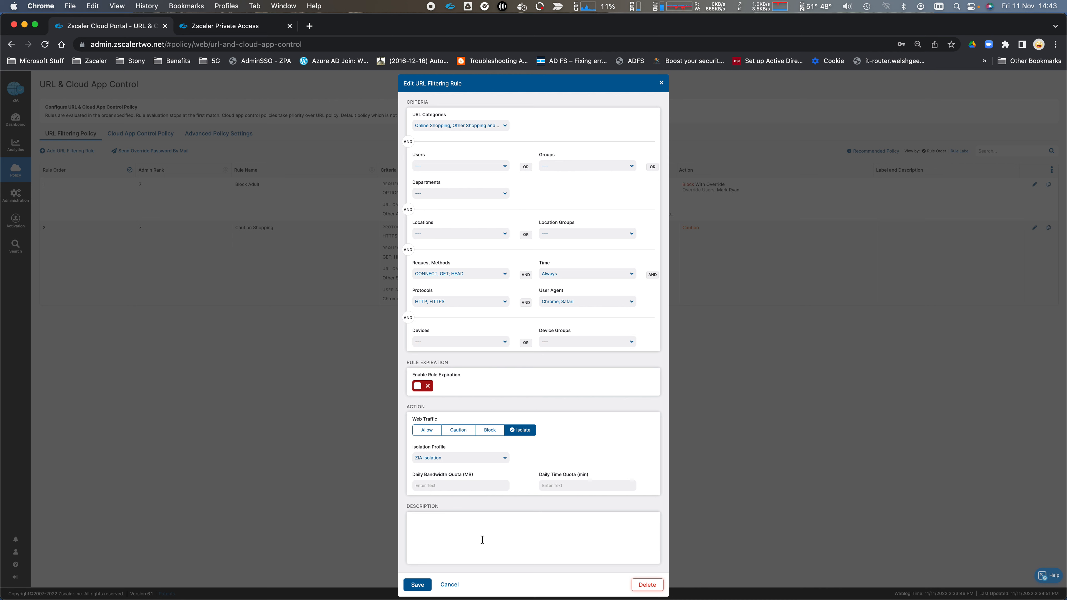
left_click(418, 586)
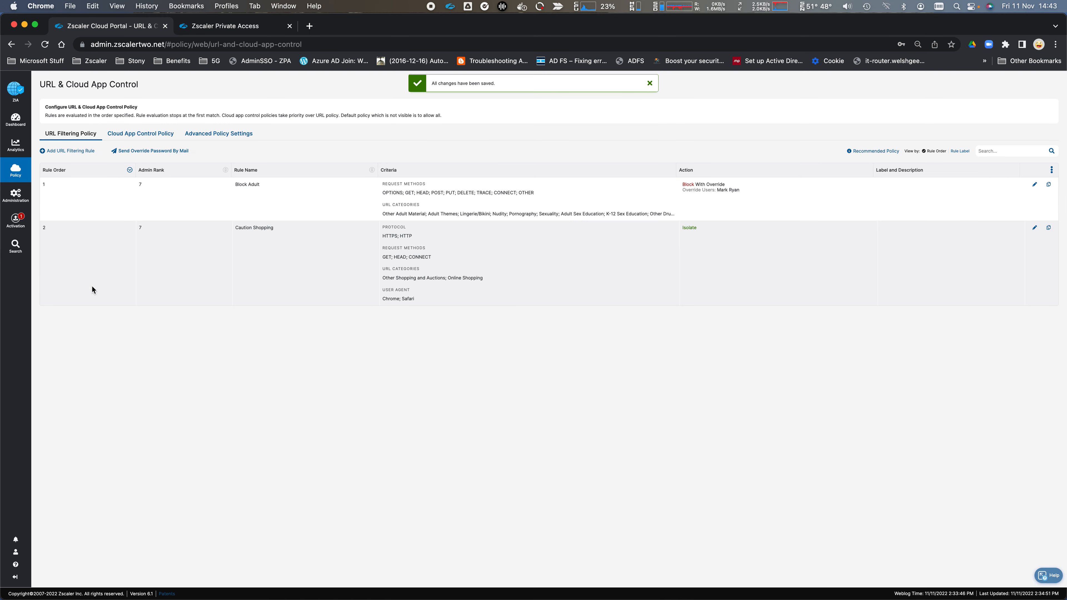
mouse_move(15, 220)
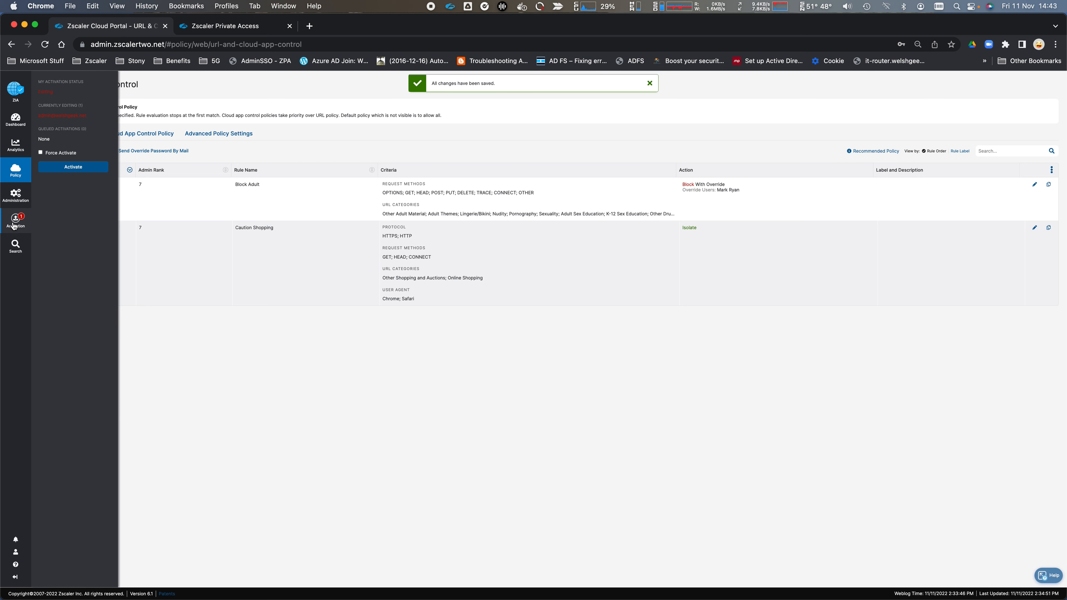
left_click(75, 171)
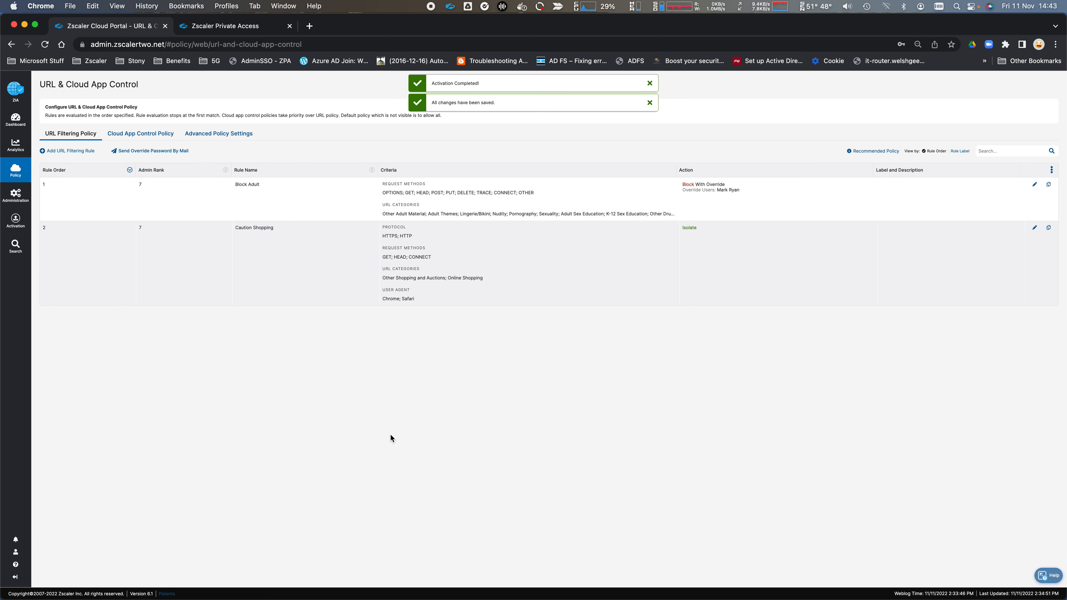
key("super+t")
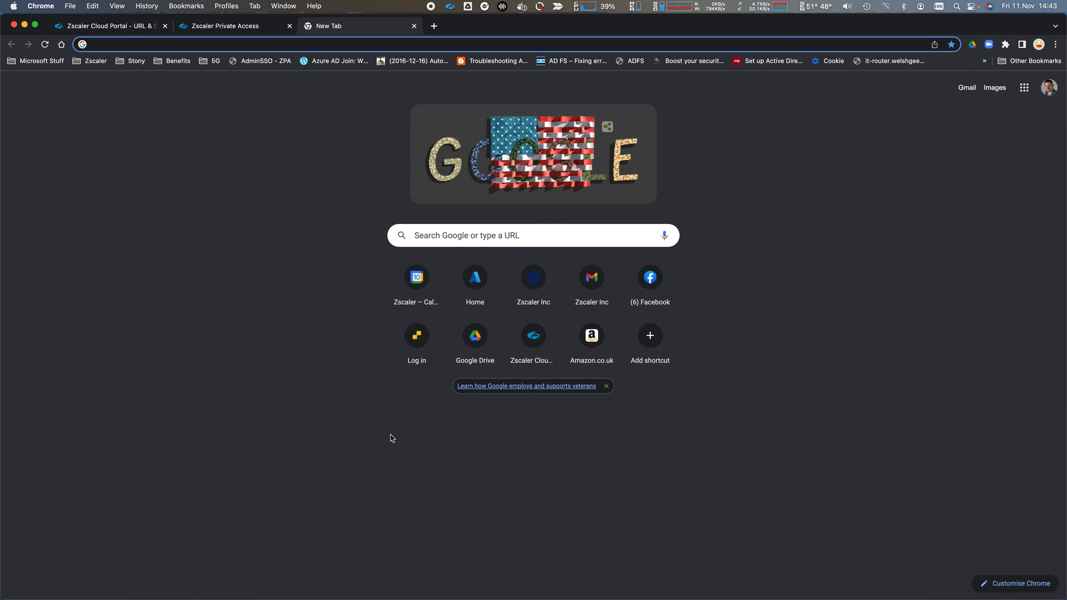
type("amazon.co.uk")
key("Return")
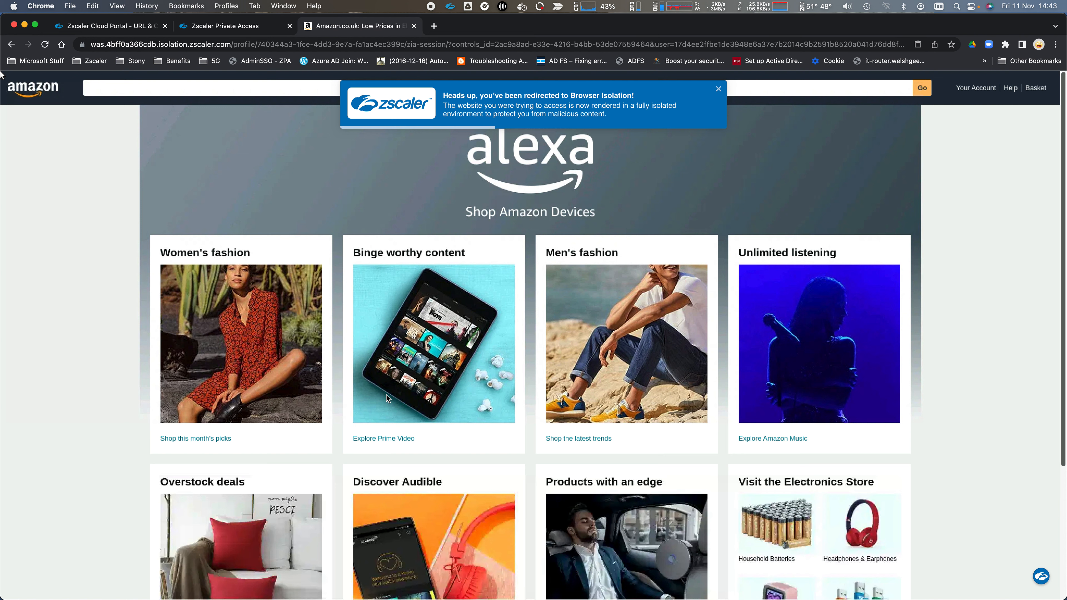
left_click(719, 89)
left_click_drag(162, 253, 282, 260)
left_click(308, 258)
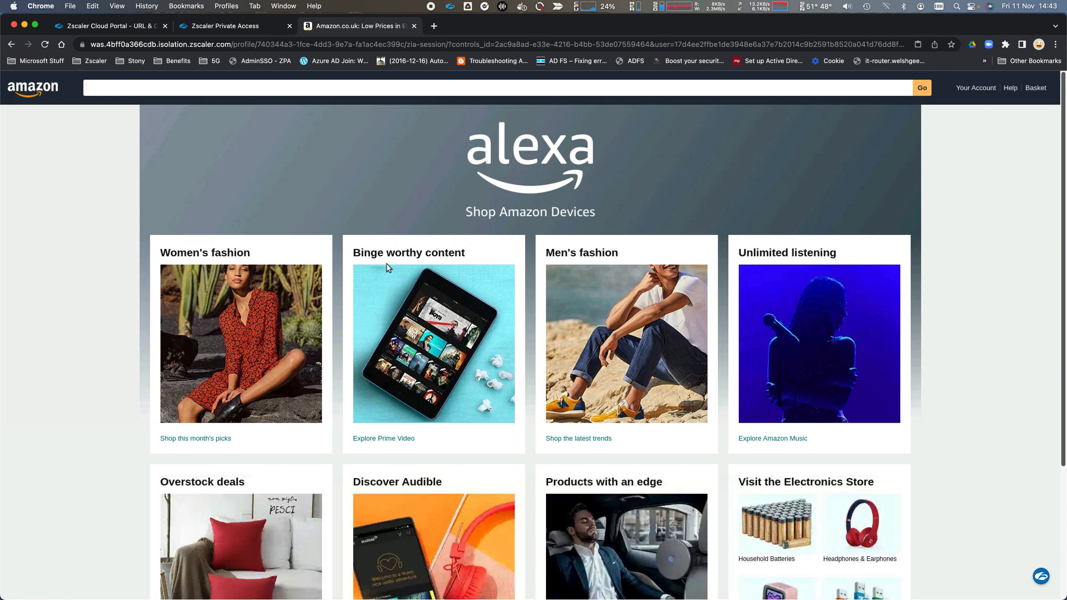
scroll(320, 351, "down", 5)
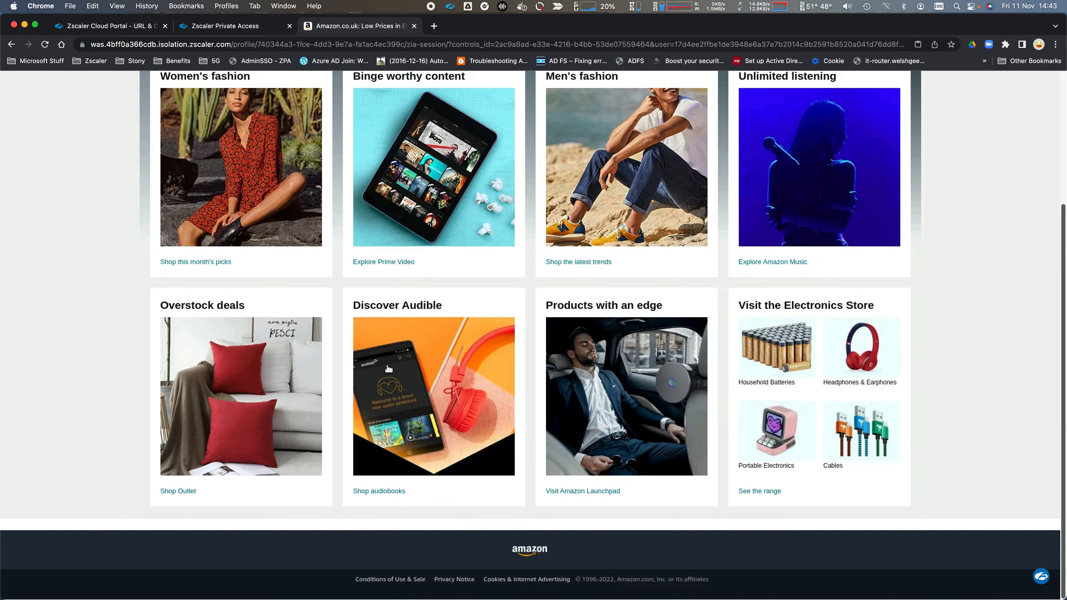
scroll(390, 373, "up", 5)
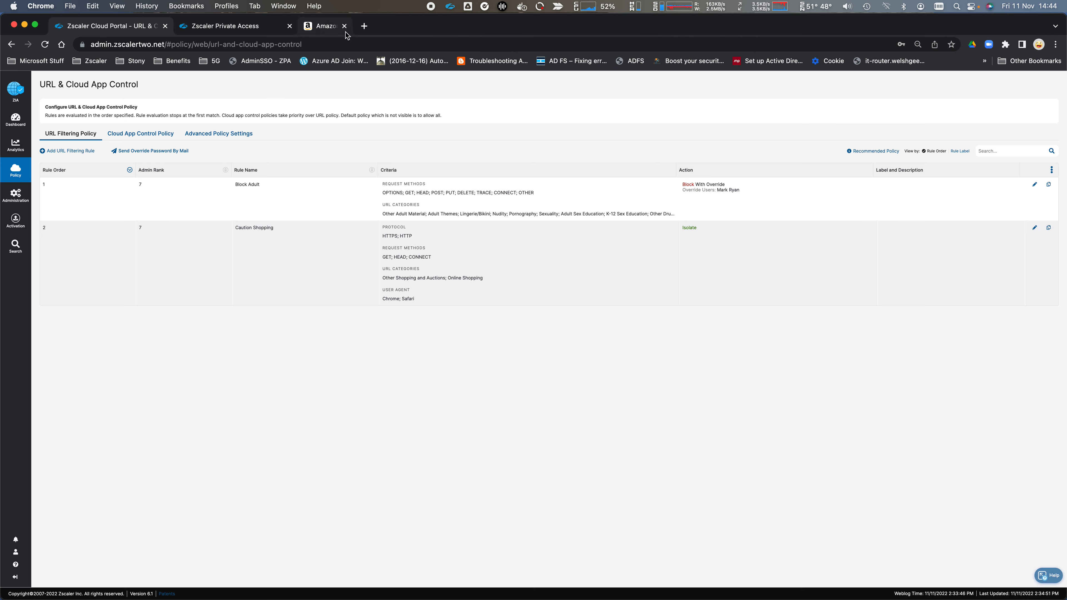
left_click(414, 26)
- Open Tenant Profiles and highlight welshgeek.net in the Welshgeek profile
mouse_move(16, 179)
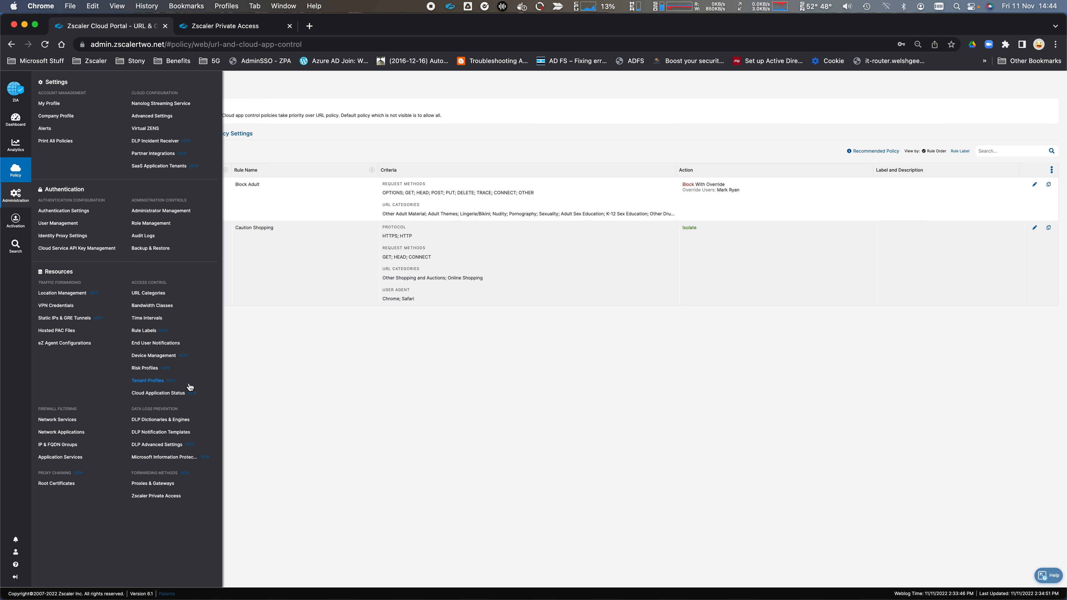
left_click(148, 381)
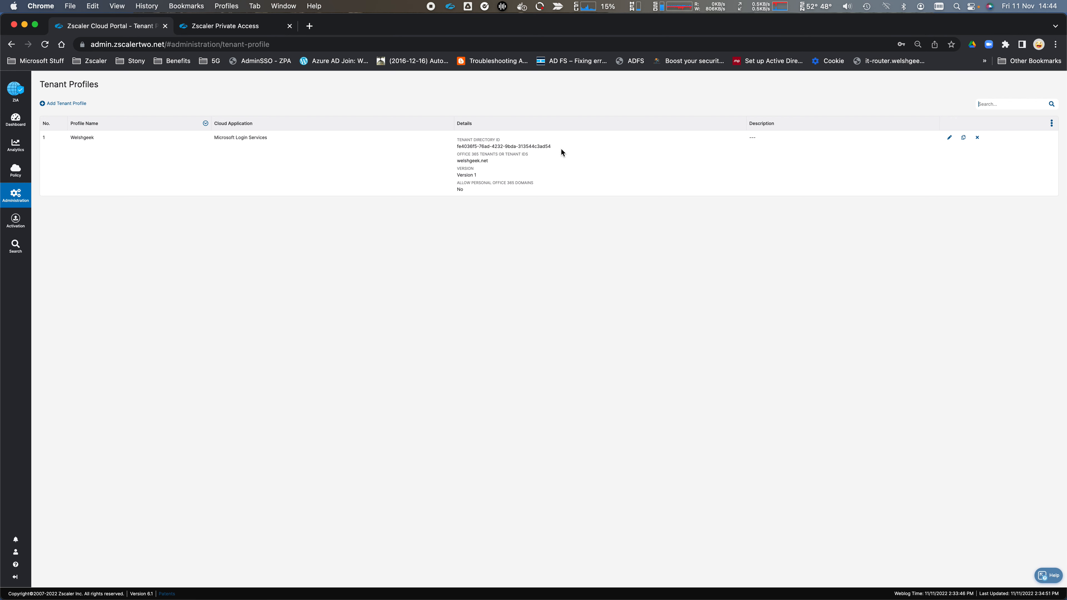
left_click_drag(493, 163, 456, 162)
- Open the SSL Inspection policy page
mouse_move(16, 202)
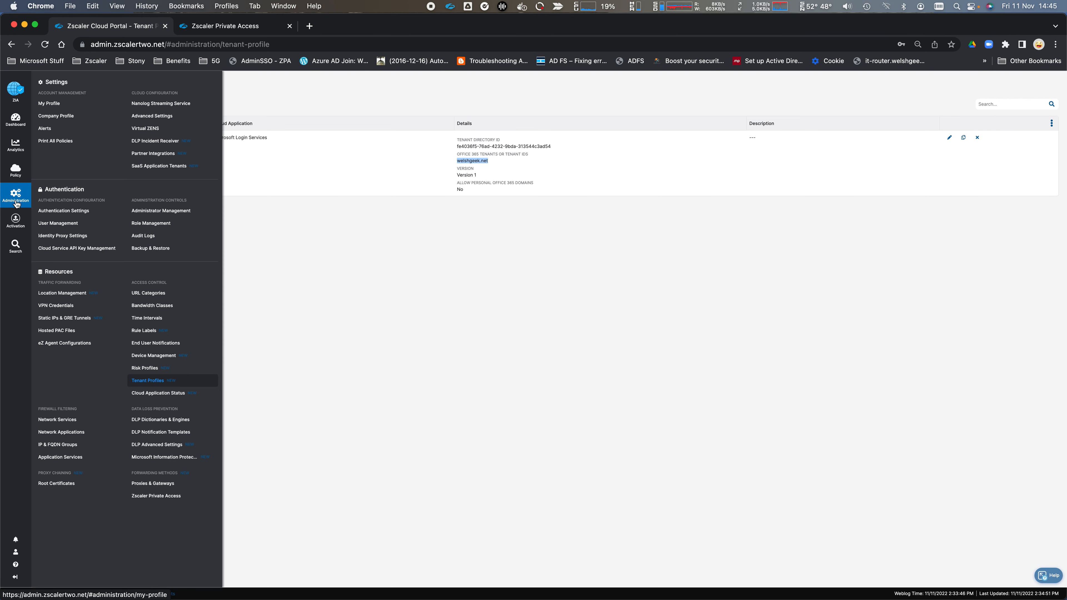
mouse_move(15, 171)
left_click(139, 145)
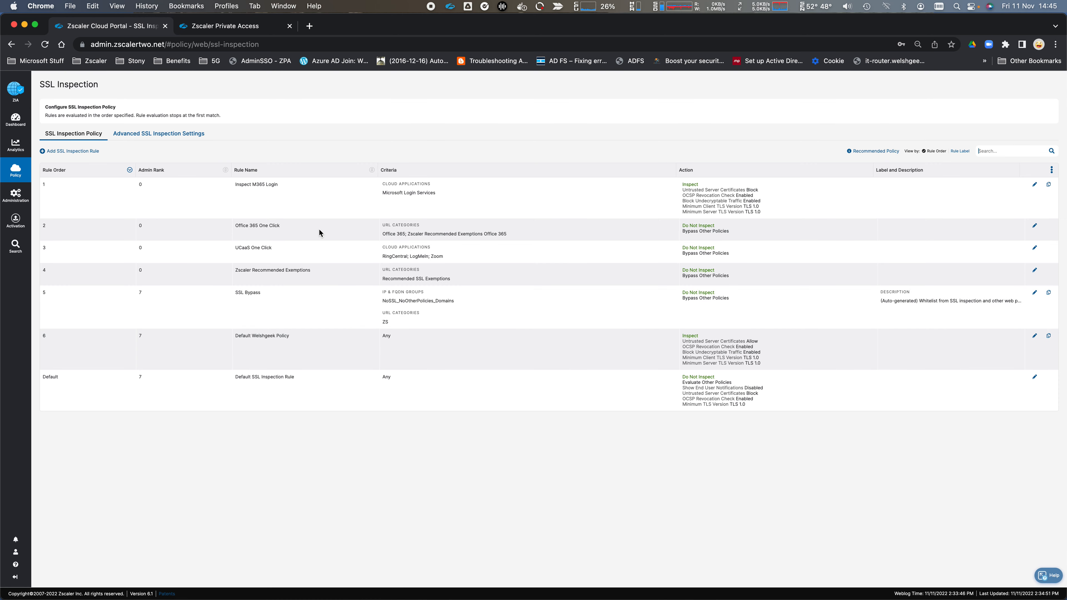
- Review the Inspect M365 Login and Office 365 One Click rules, then return to URL & Cloud App Control
left_click_drag(237, 225, 290, 229)
left_click_drag(282, 187, 233, 187)
left_click(314, 205)
mouse_move(22, 178)
left_click(147, 103)
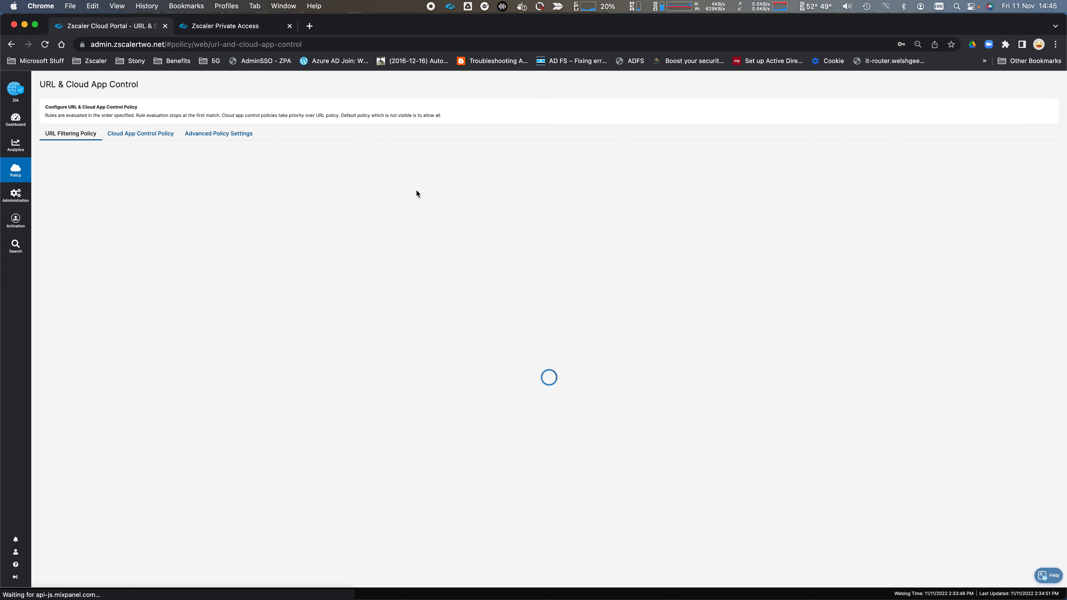
- Check that rule IT_Services_1 allows Microsoft Login Services under the Welshgeek tenant profile
left_click(152, 137)
scroll(334, 455, "down", 4)
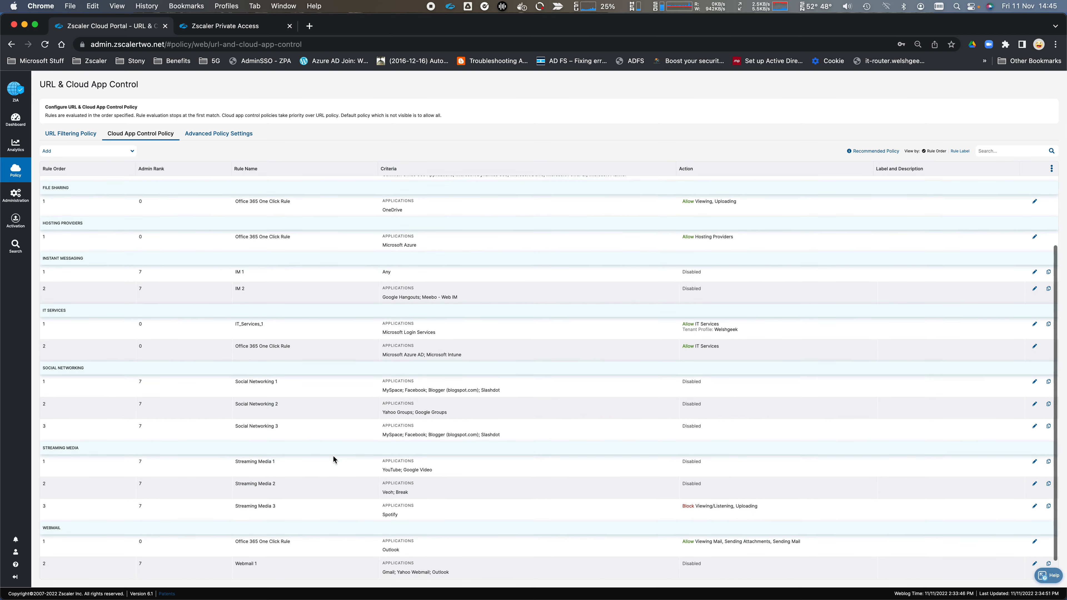
scroll(270, 311, "up", 4)
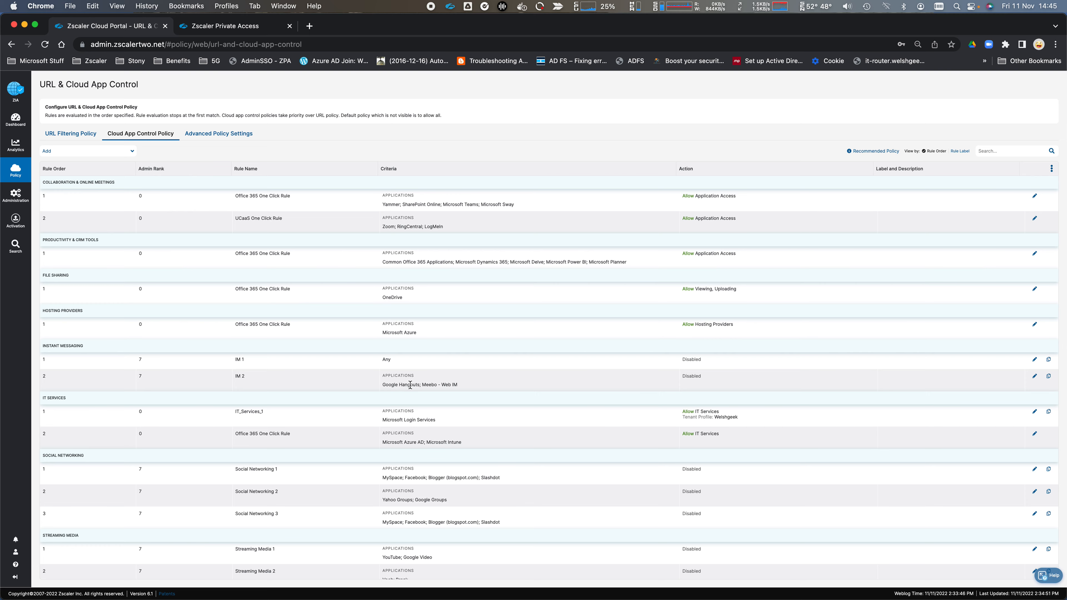
scroll(410, 384, "down", 4)
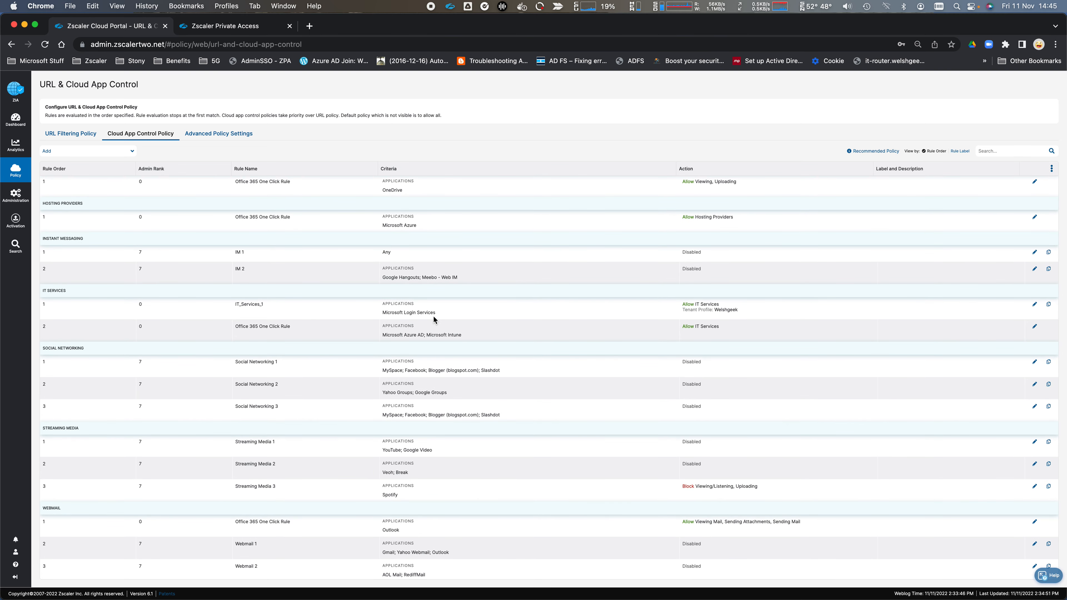
left_click_drag(436, 313, 383, 316)
mouse_move(682, 304)
left_mouse_down()
mouse_move(760, 312)
mouse_move(681, 313)
left_mouse_up()
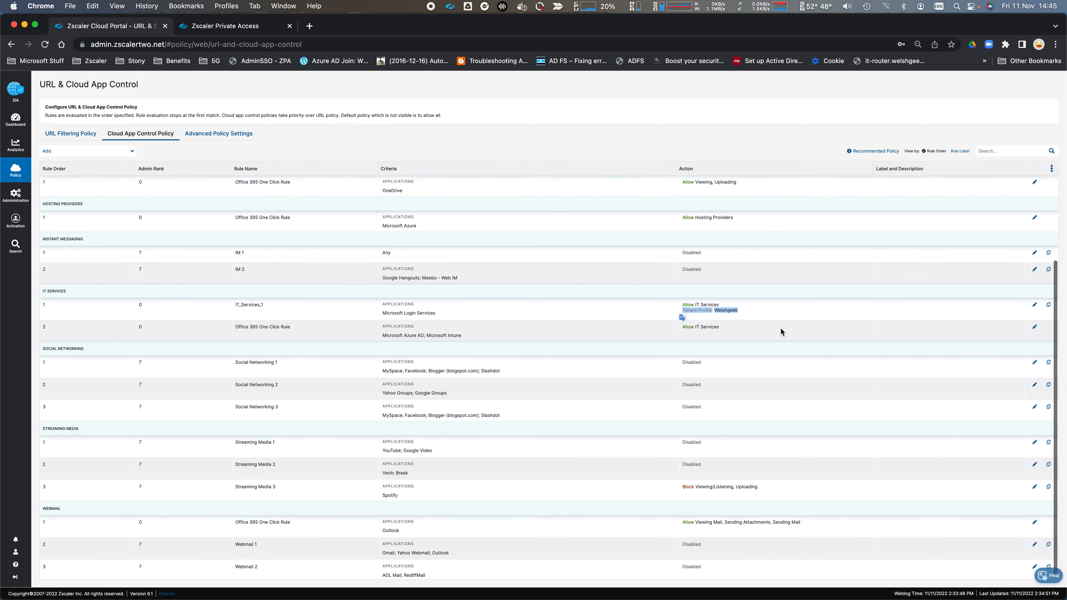
left_click(766, 313)
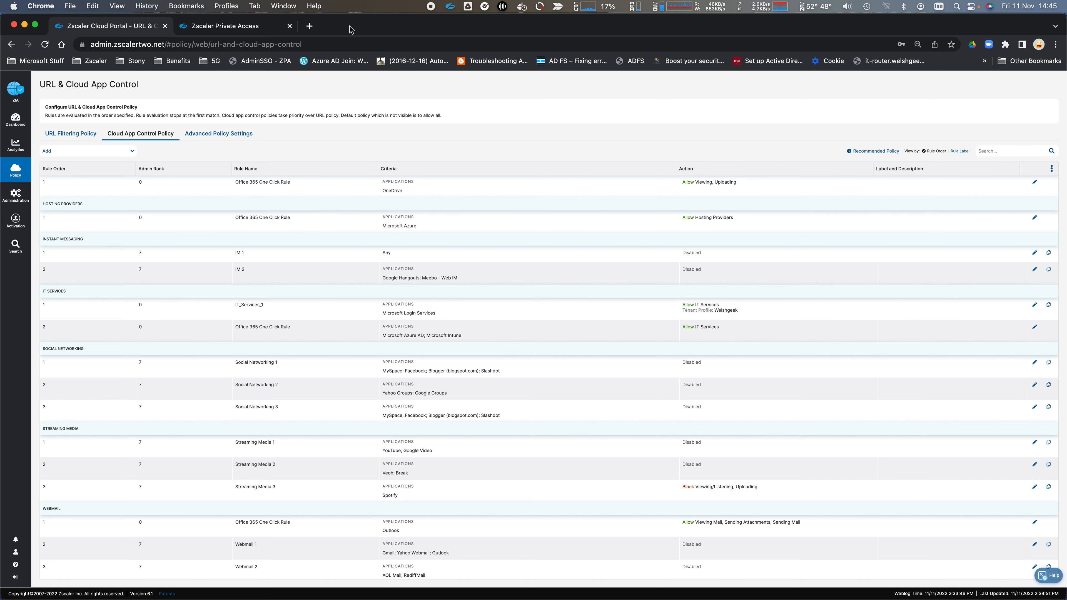
- Load Outlook on the web in a new incognito window
key("super+shift+n")
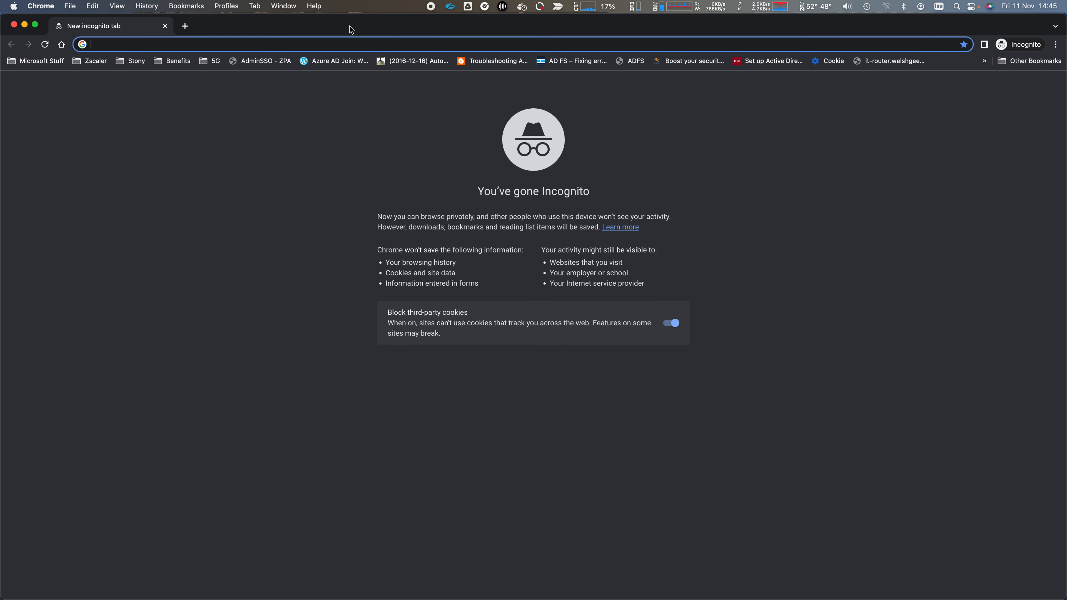
type("outl")
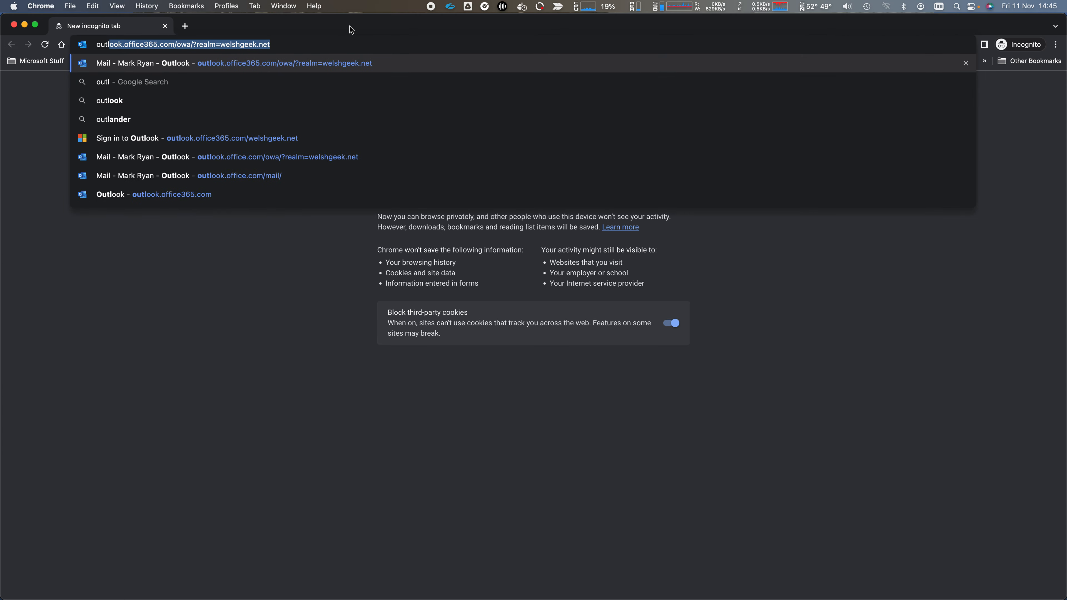
key("Return")
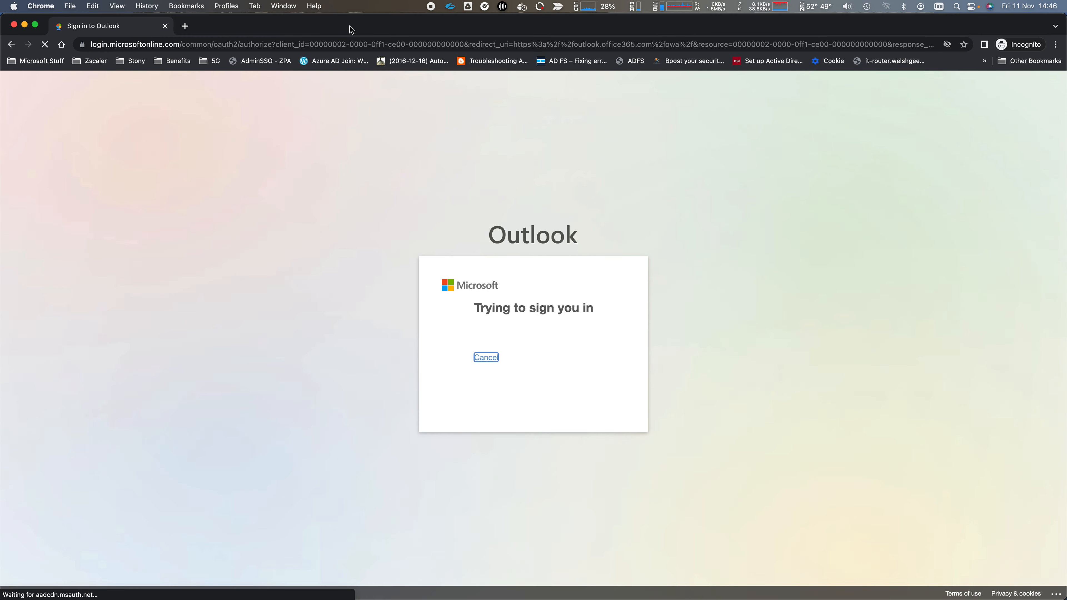
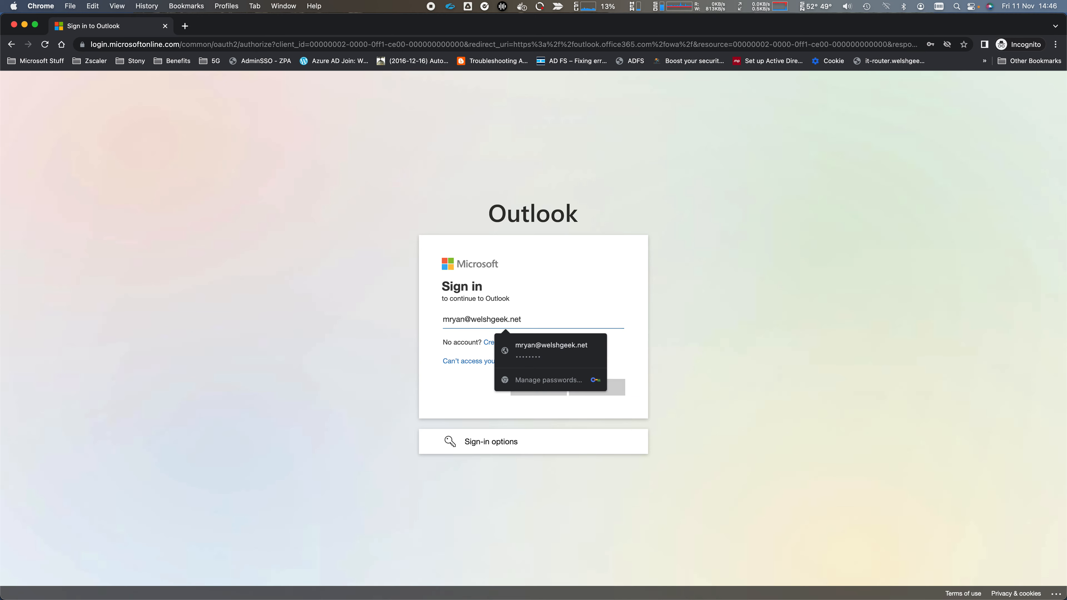
- Sign in with the work account's e-mail and password, reach the Inbox, then close the window
key("Return")
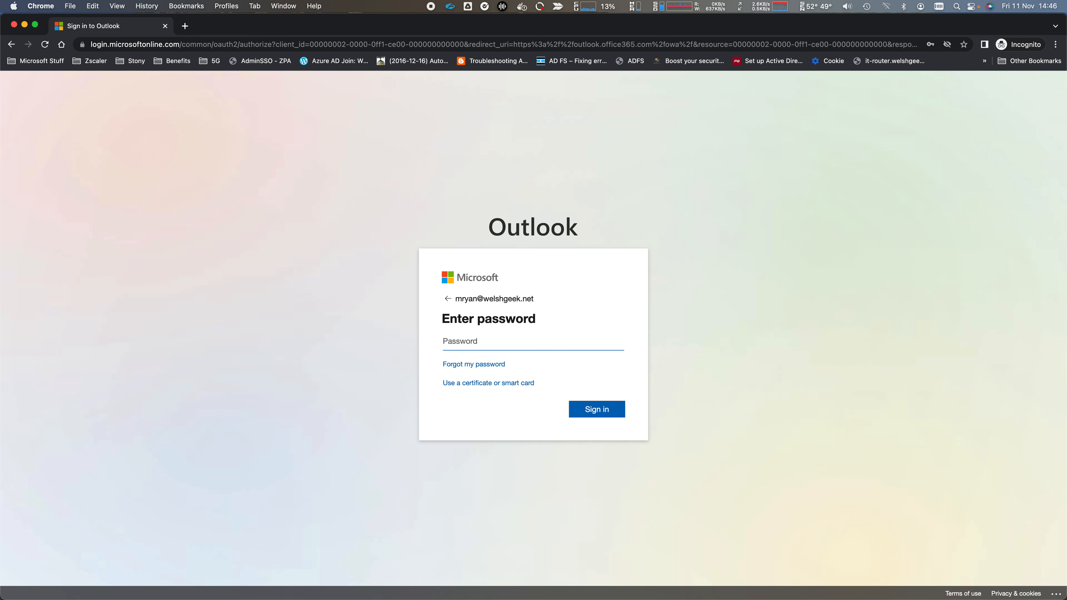
type("••••••••")
key("Return")
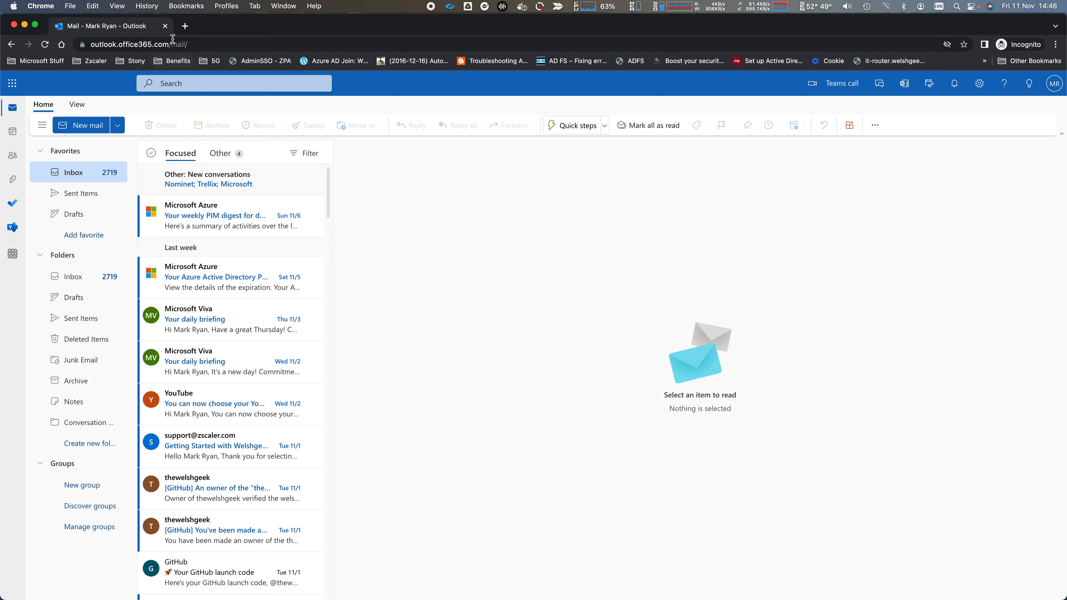
left_click(166, 27)
- Replace welshgeek.net with welshgeek.com in the Welshgeek tenant profile and save it
mouse_move(24, 251)
mouse_move(16, 195)
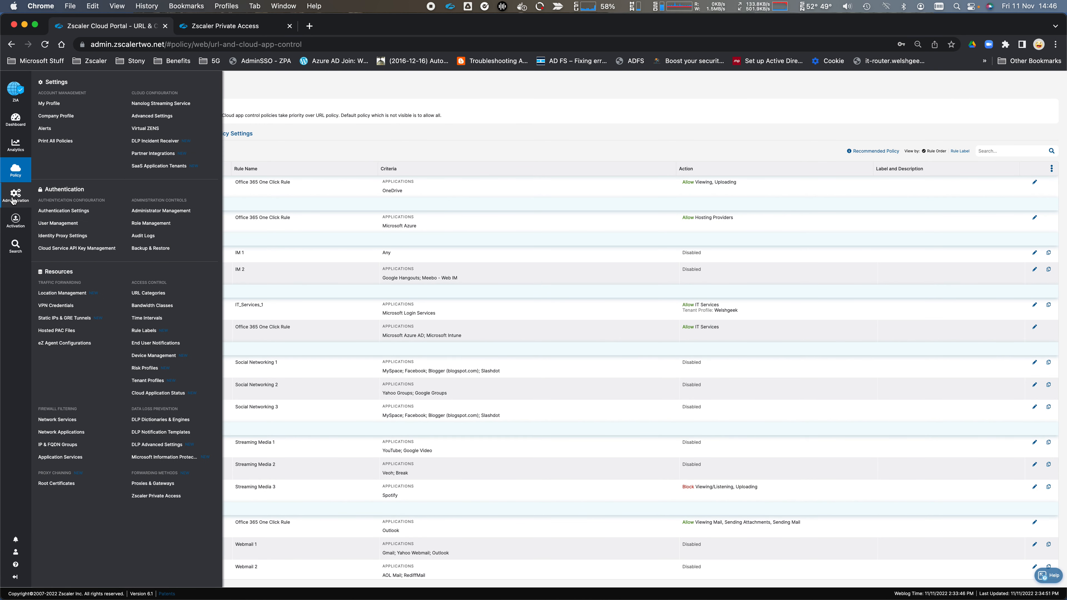
left_click(150, 381)
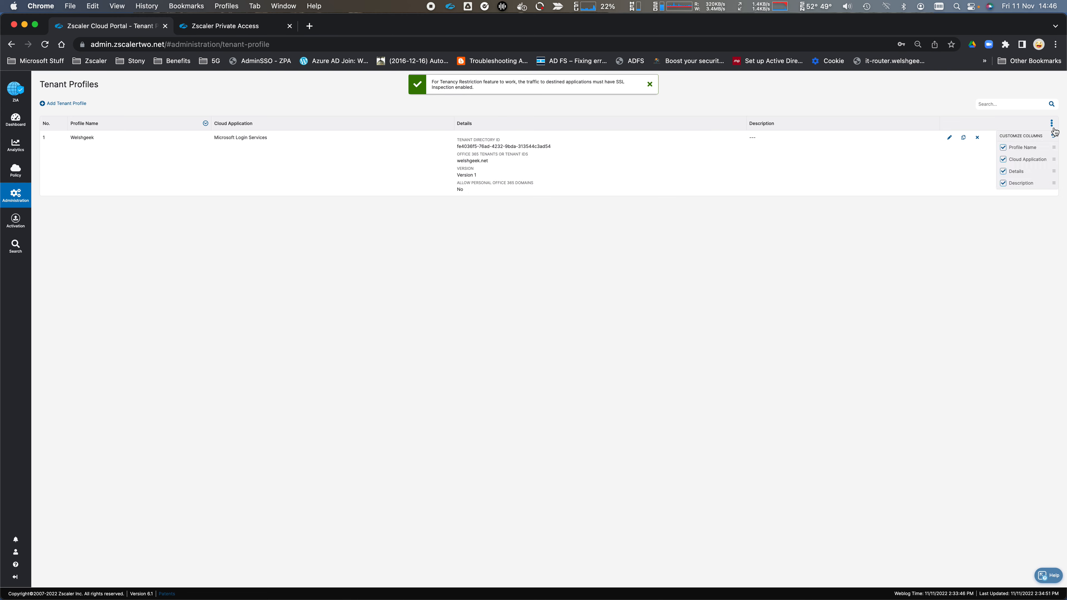
left_click(949, 139)
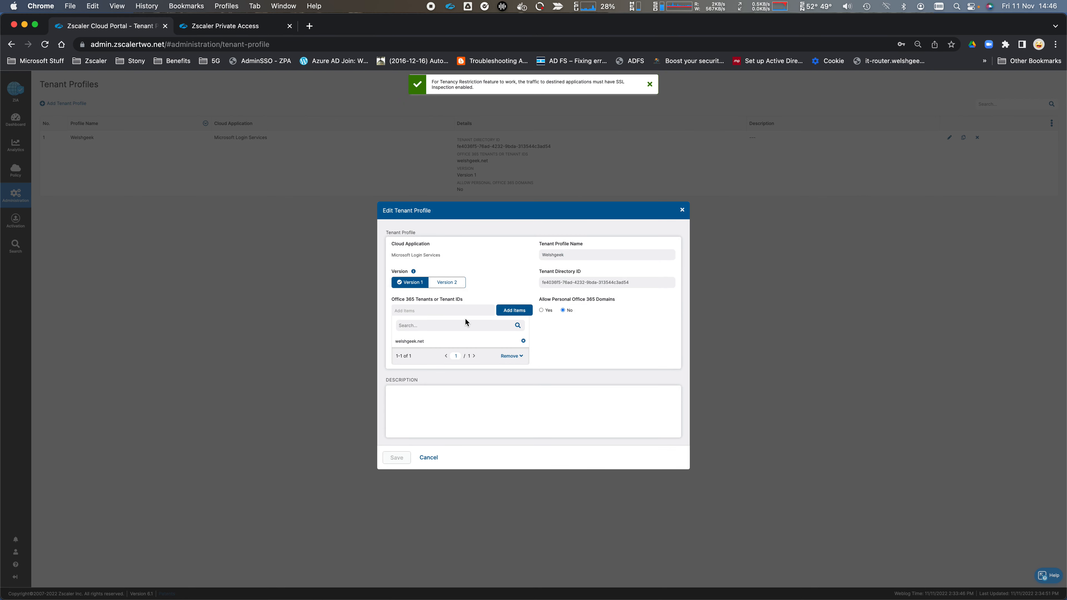
left_click(523, 342)
left_click(437, 310)
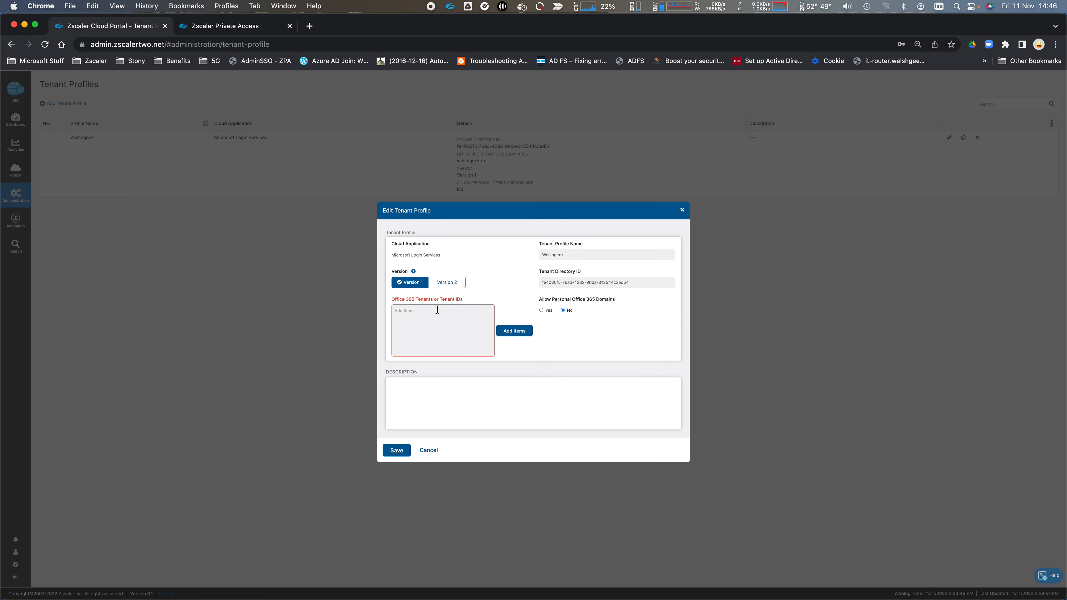
type("welshgeek.com")
left_click(526, 331)
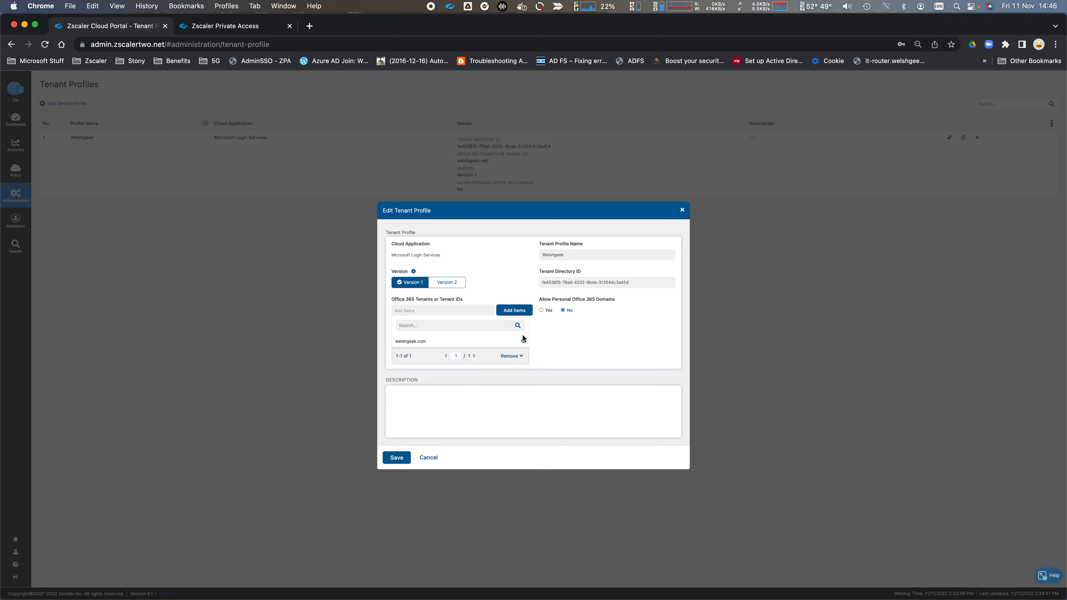
left_click(400, 457)
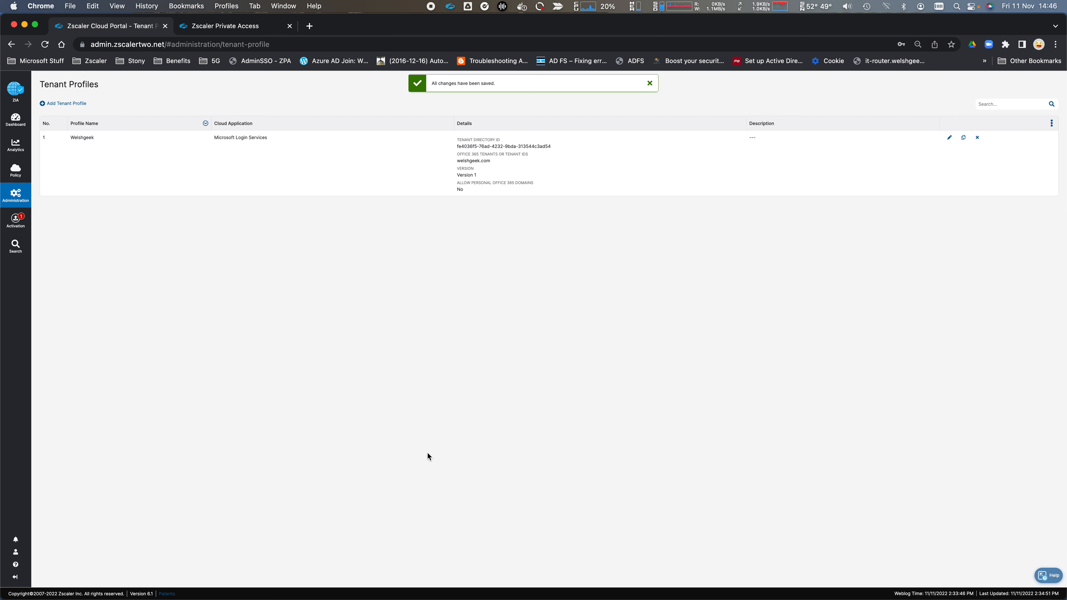
- Activate the saved tenant profile change
mouse_move(16, 220)
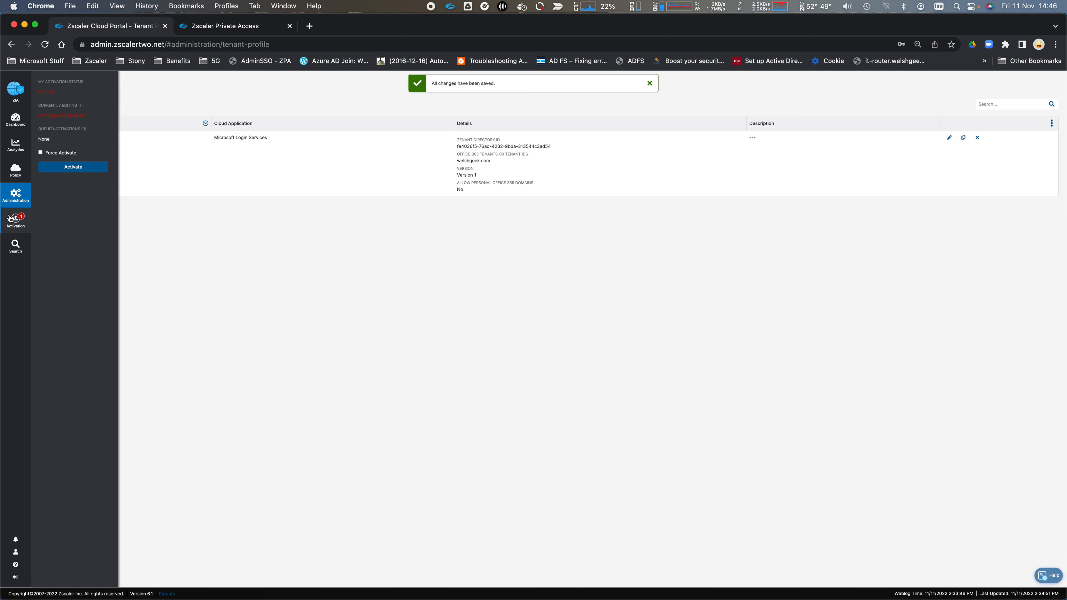
left_click(74, 171)
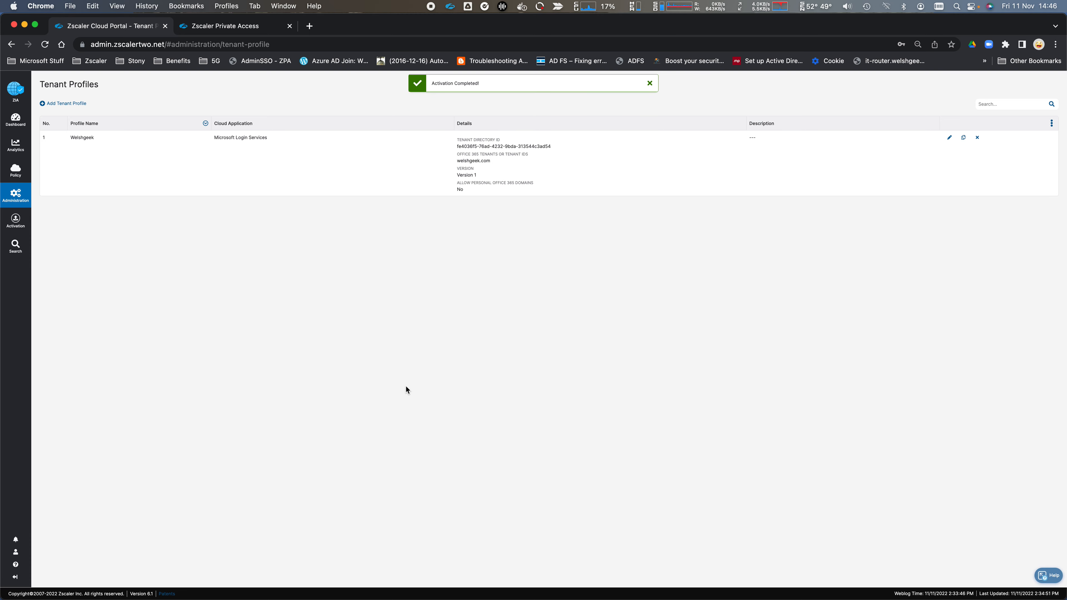
key("super+shift+n")
- Attempt an Outlook sign-in with the work account's e-mail and password
type("outlook.office365.com/owa/?realm=welshgeek.net")
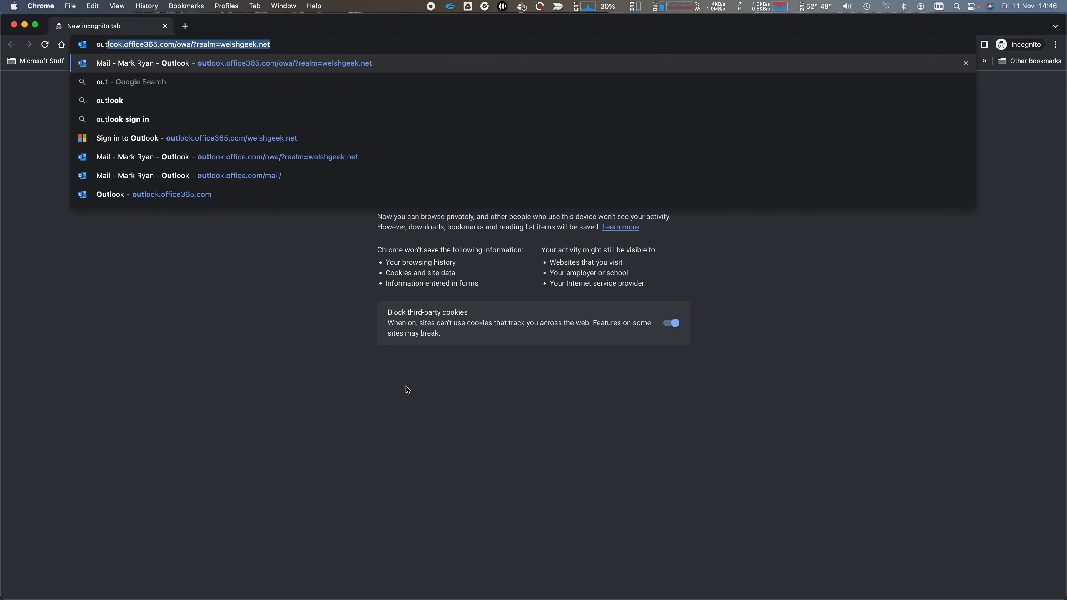
key("Return")
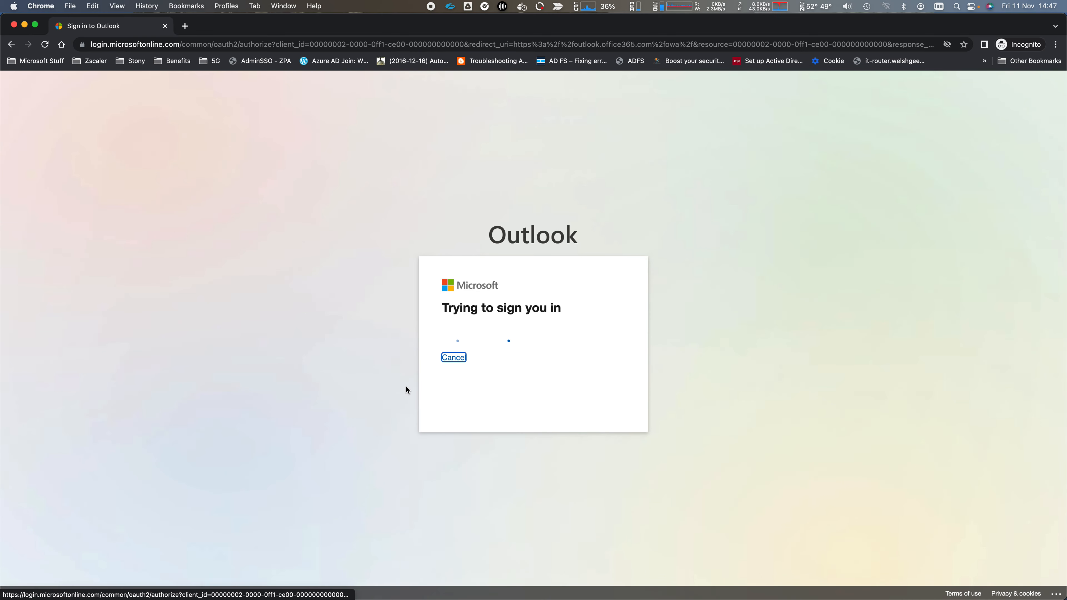
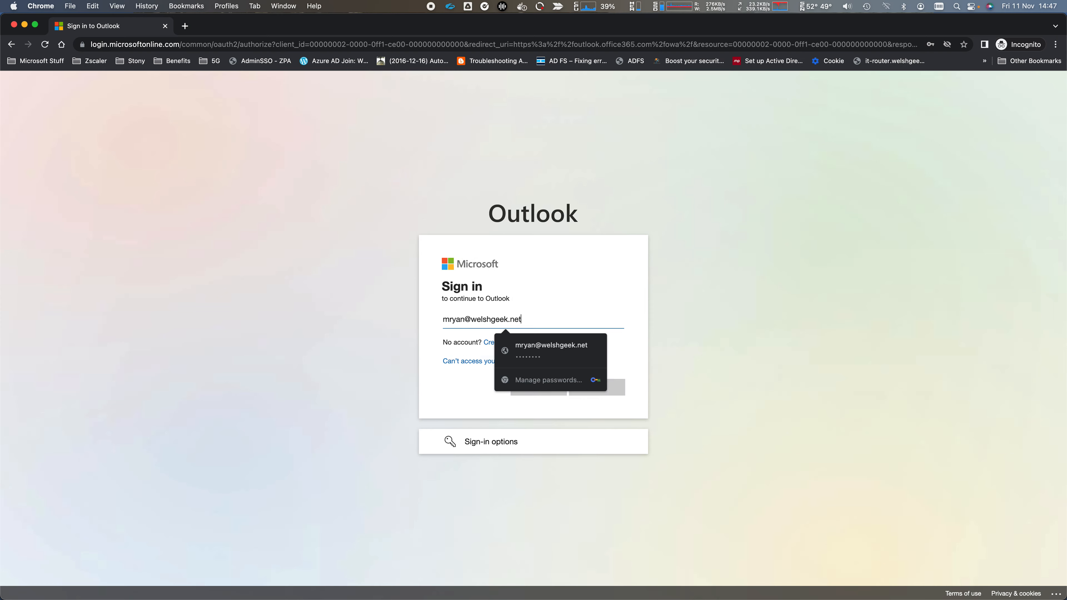
key("Return")
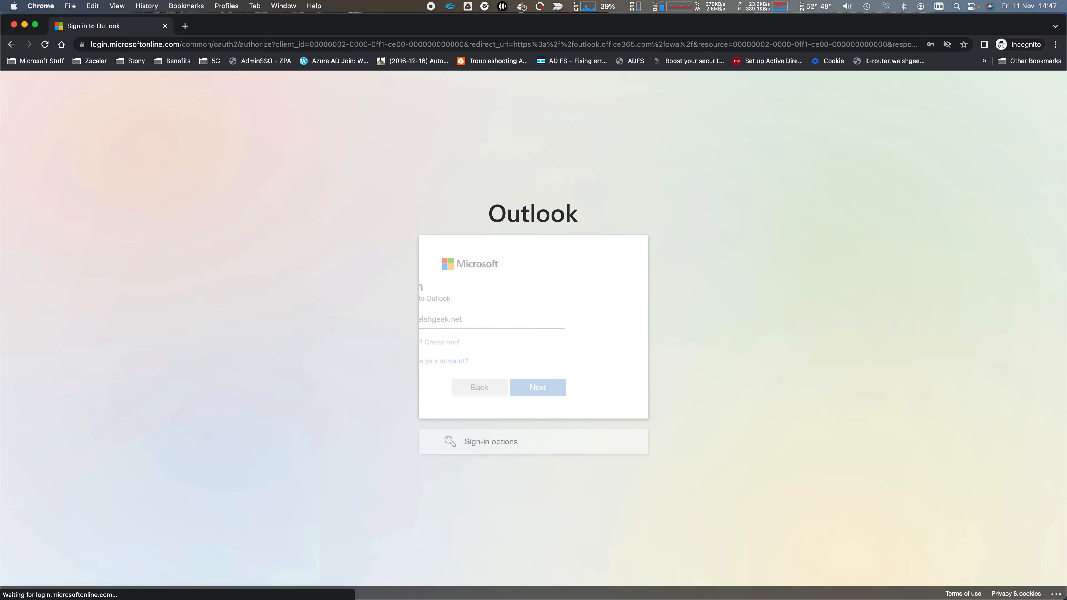
type("••••••••")
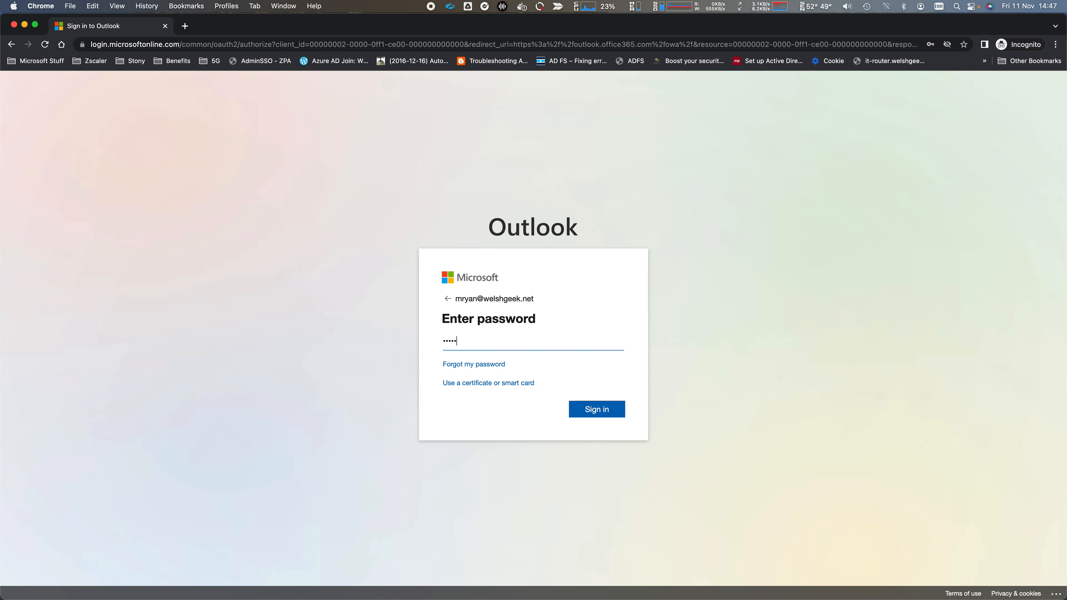
key("Return")
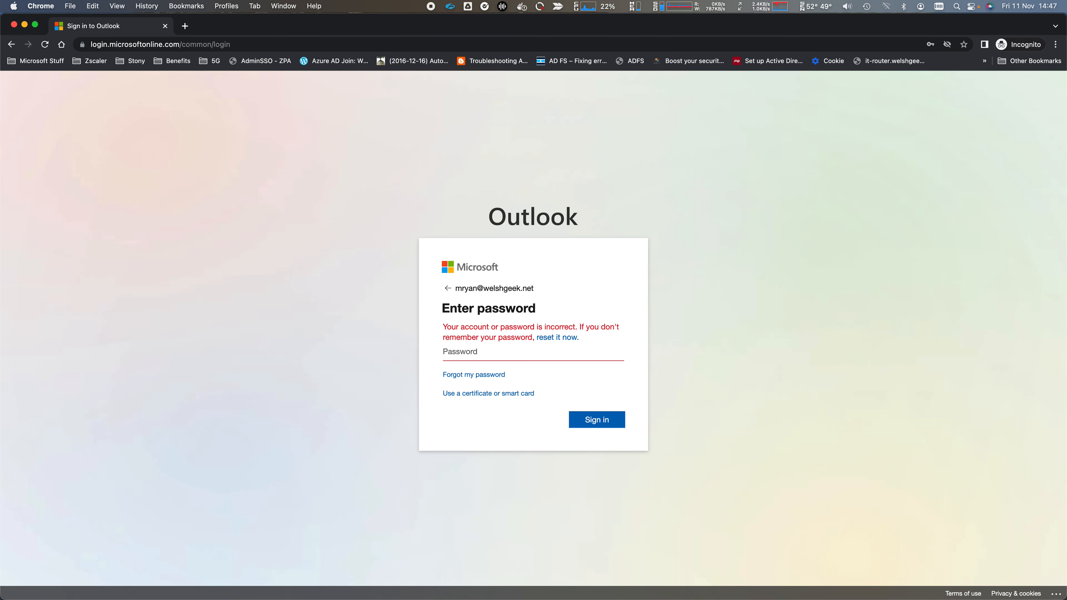
- Re-enter the password after the error, confirm the administrator block page, and close the window
type("••••••••")
key("Return")
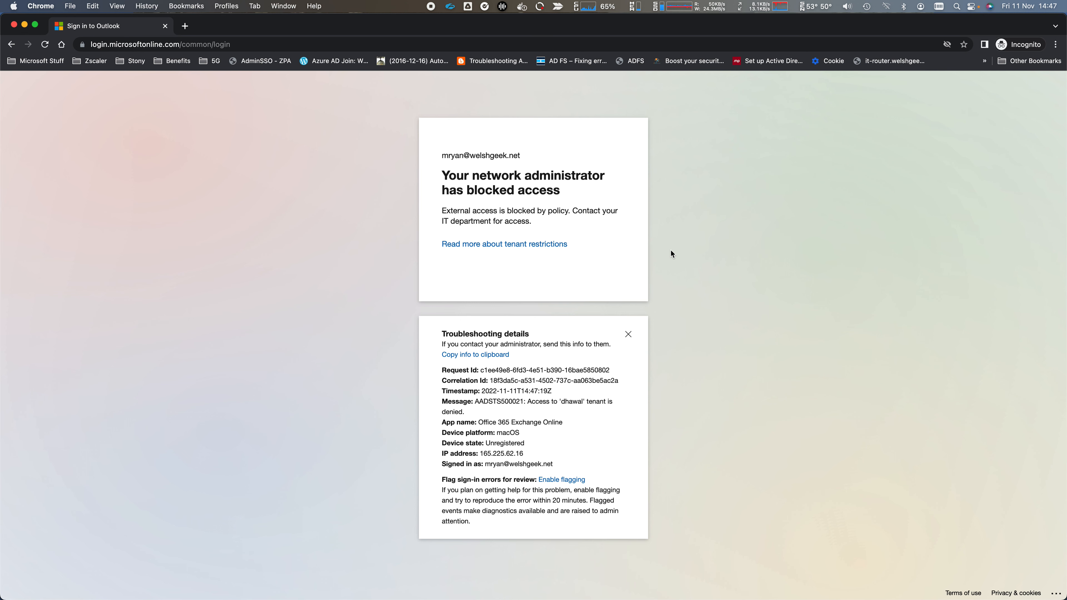
key("super+grave")
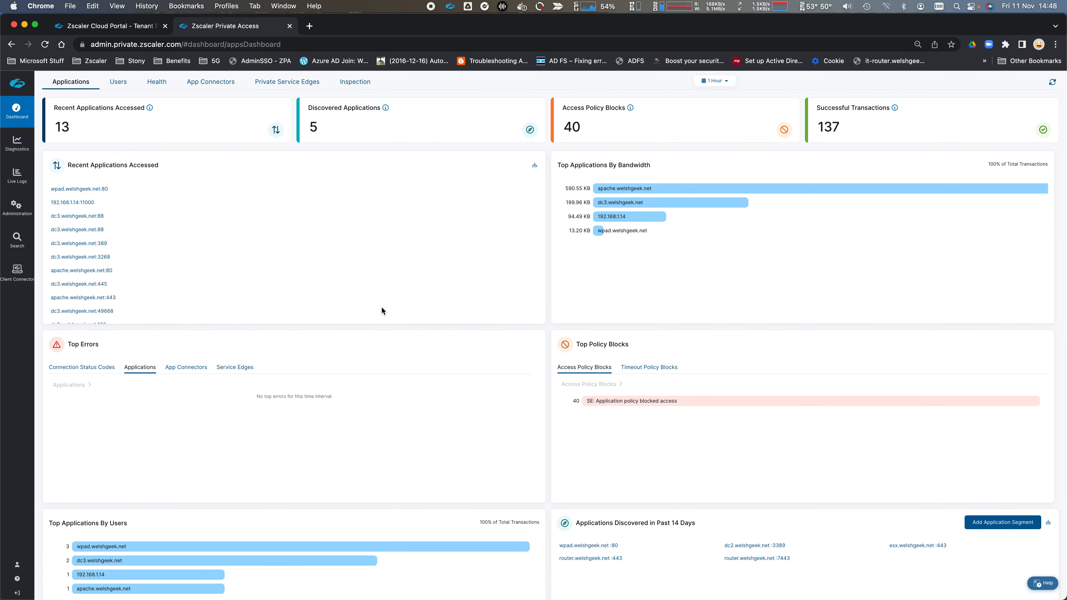
- In ZPA Application Segments, expand the Apache segment and open it for editing
mouse_move(28, 209)
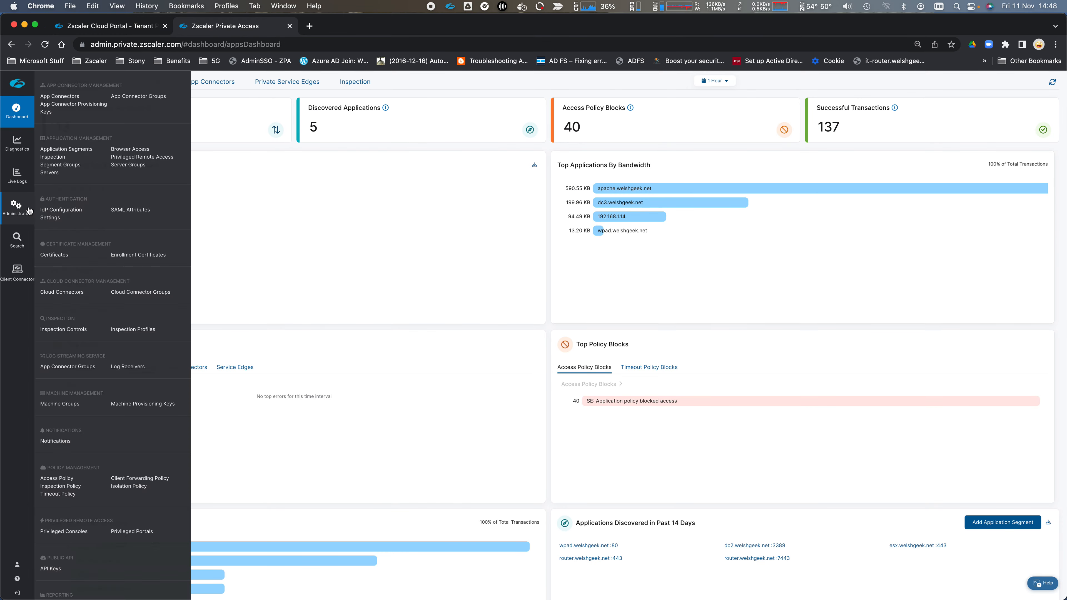
left_click(66, 149)
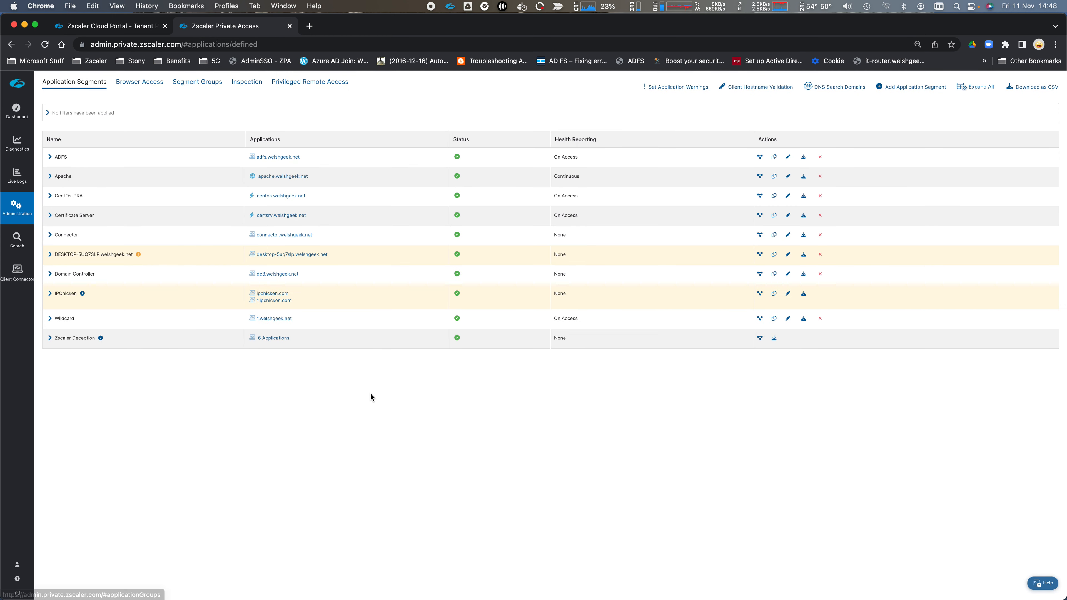
double_click(279, 157)
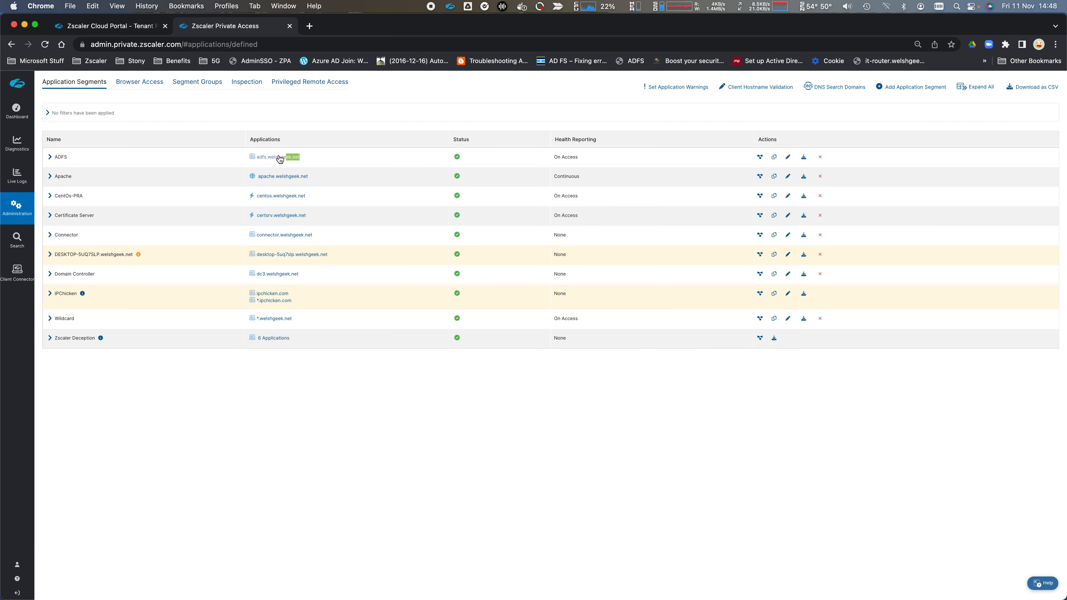
left_click_drag(306, 196, 263, 201)
left_click(337, 214)
left_click(57, 177)
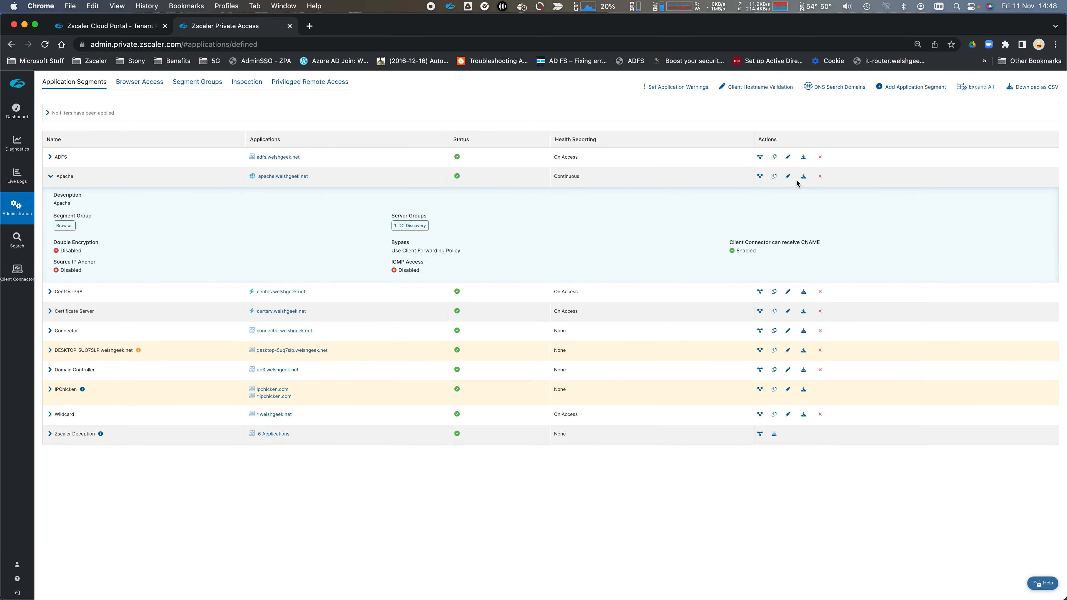
left_click(788, 176)
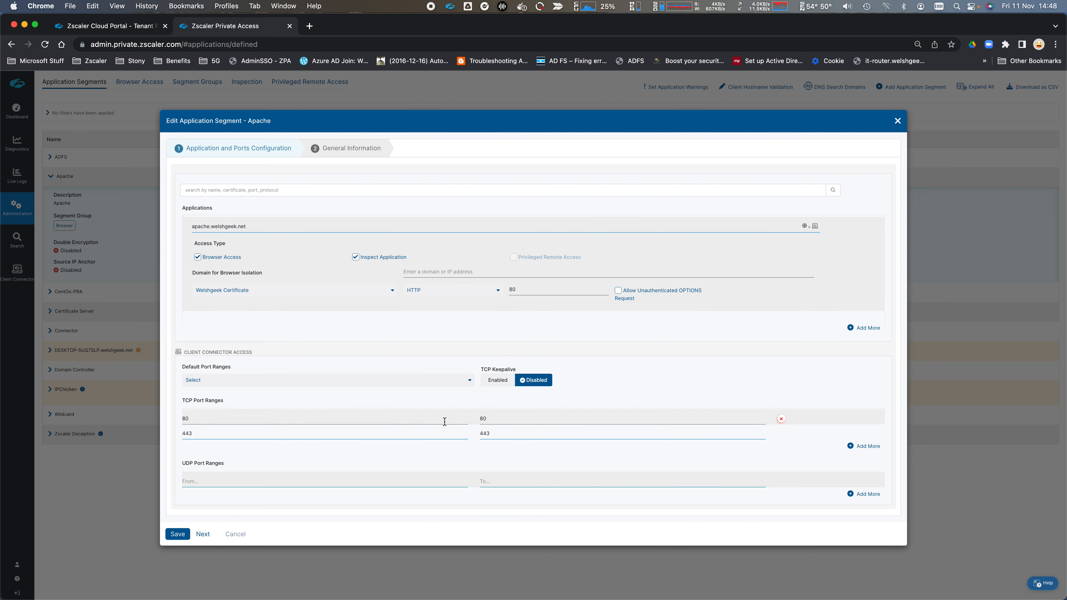
- Inspect the Apache segment's TCP port ranges 80 and 443, then cancel the editor
left_click(429, 434)
left_click(512, 437)
left_click(237, 540)
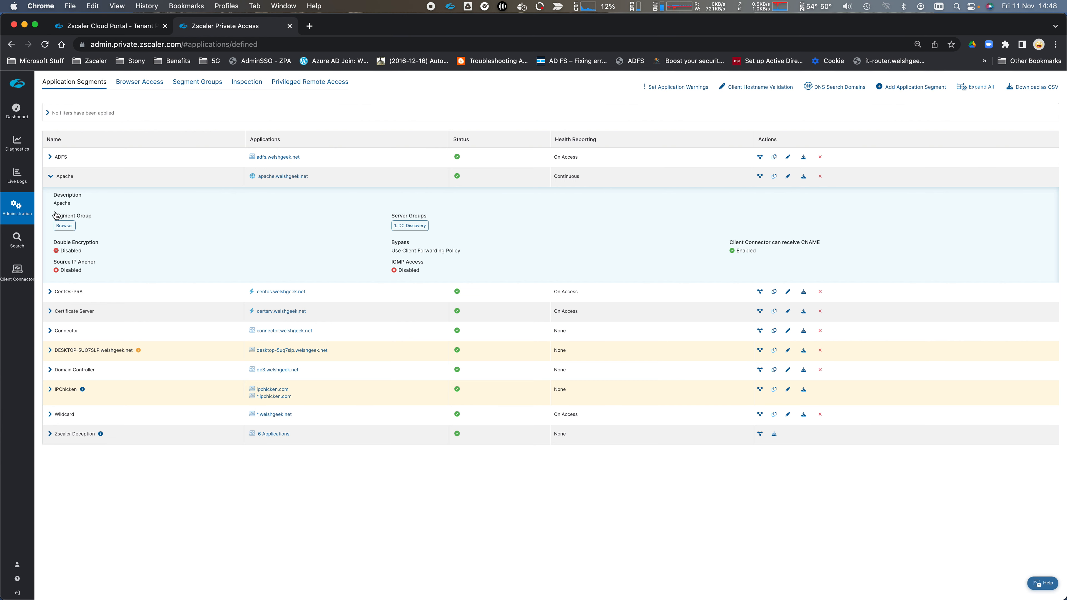
- Review the Apache rule's SAML ismanaged = true criterion, cancel, and open the Apache CBI rule
mouse_move(16, 209)
left_click(67, 479)
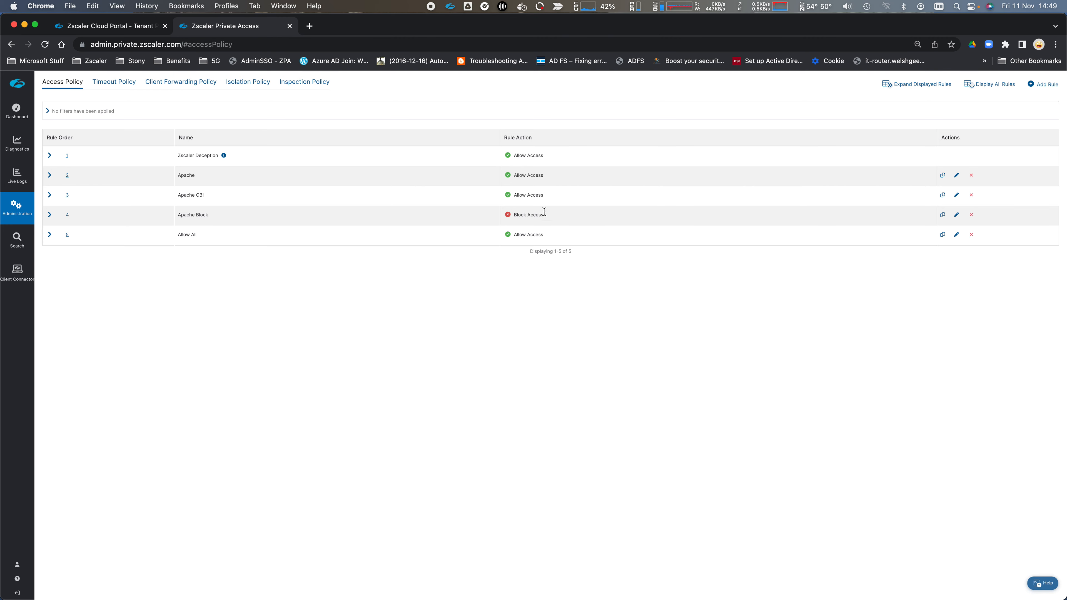
left_click(958, 177)
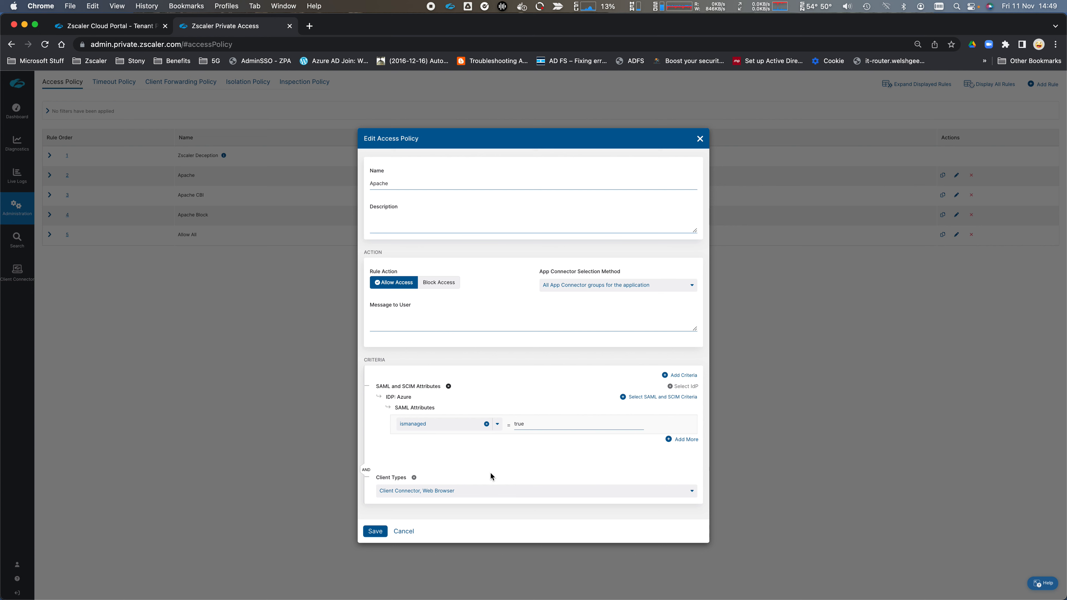
mouse_move(413, 478)
left_click(404, 532)
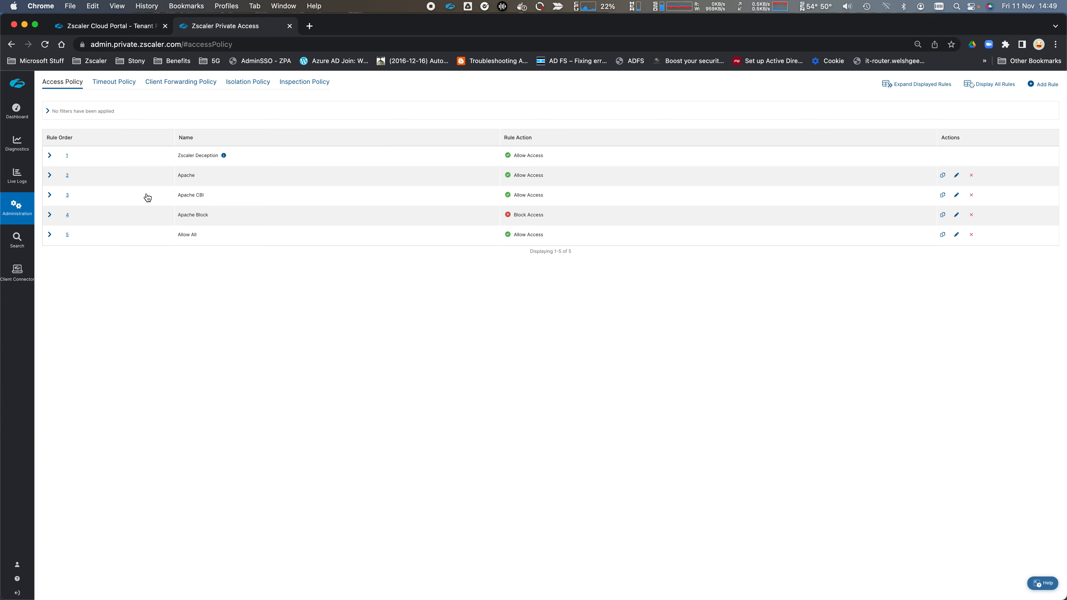
left_click(957, 196)
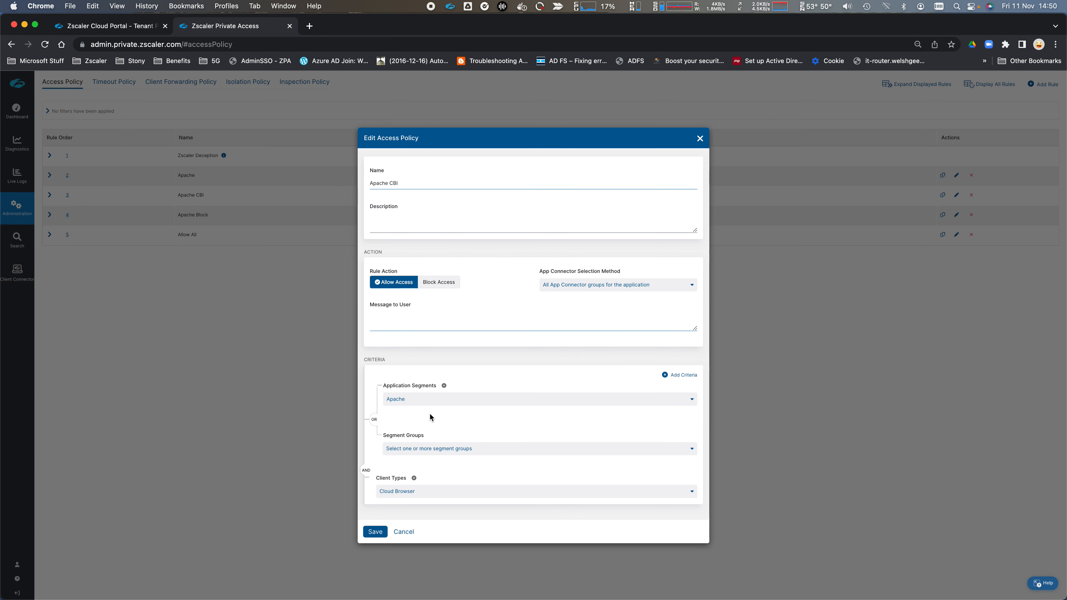
- Review the Apache CBI and Apache Block rules unchanged, then go to the Isolation Policy rules
left_click(404, 533)
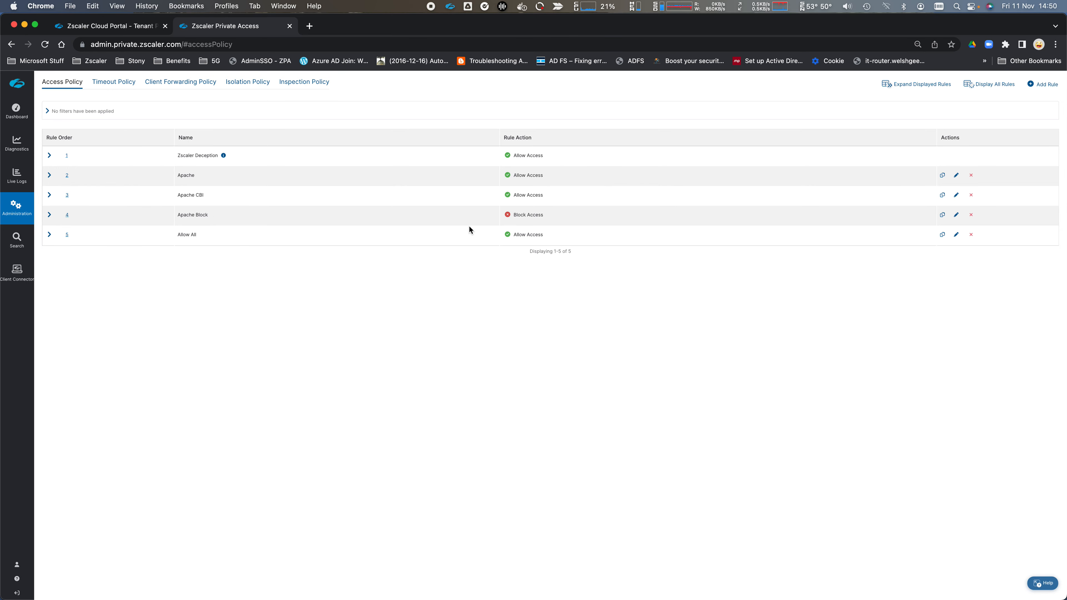
left_click(957, 214)
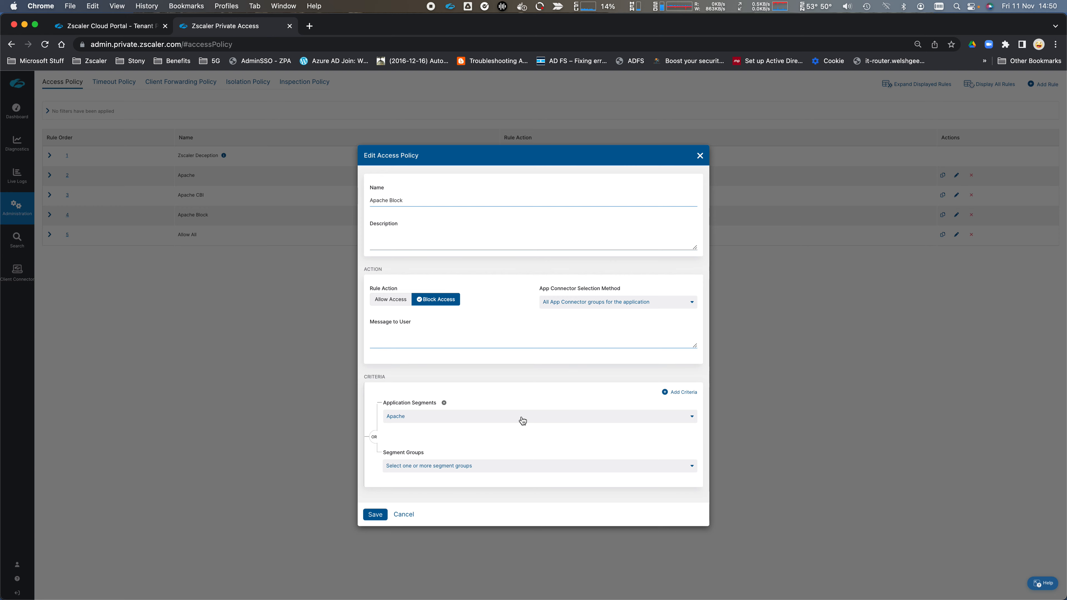
left_click(410, 514)
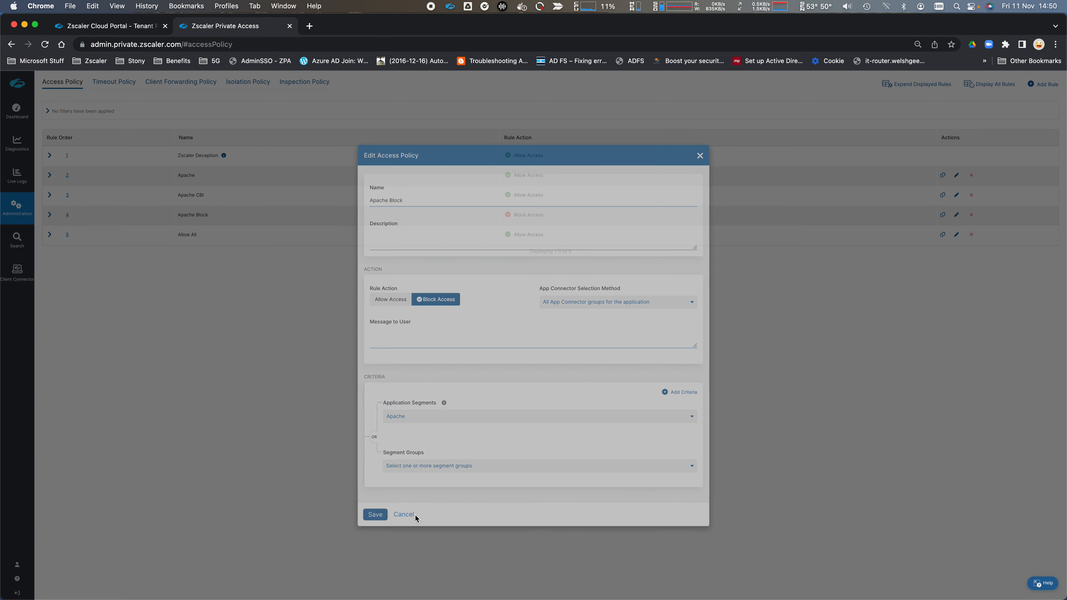
left_click(252, 85)
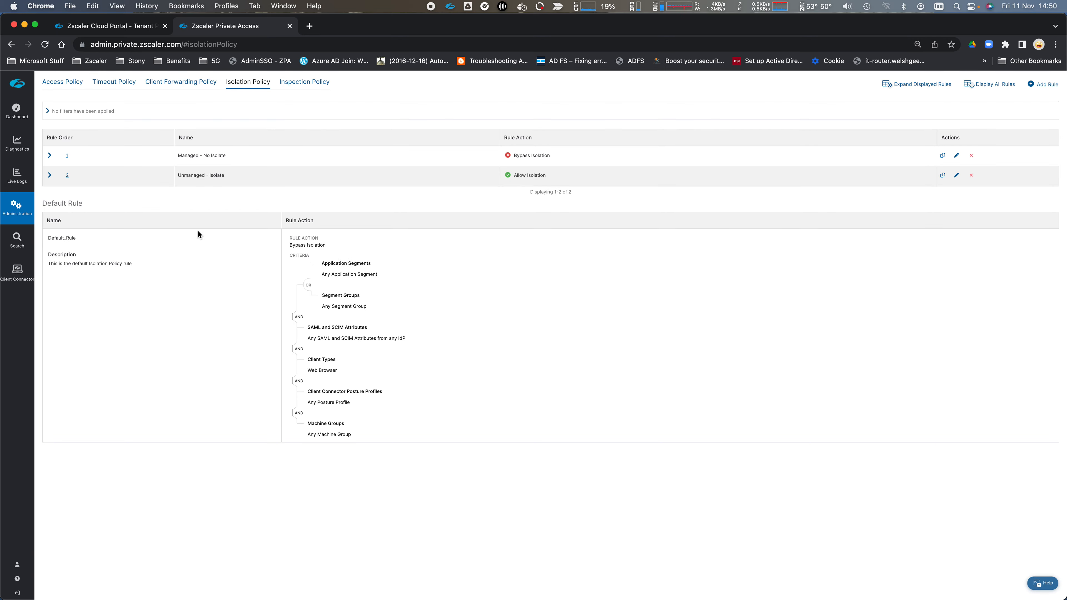
left_click(956, 156)
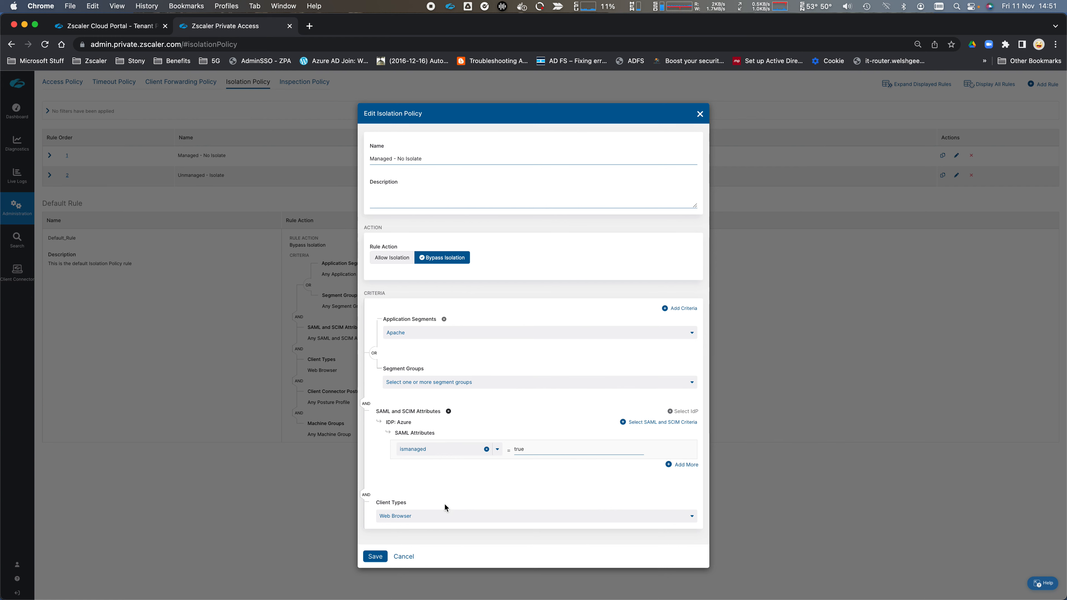
left_click(403, 559)
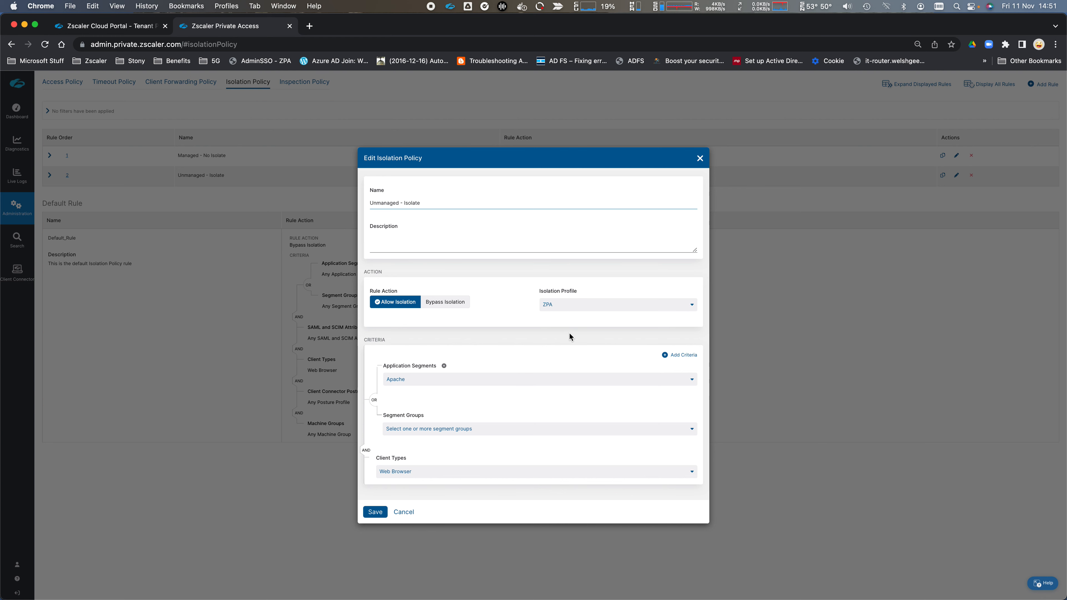
left_click(404, 512)
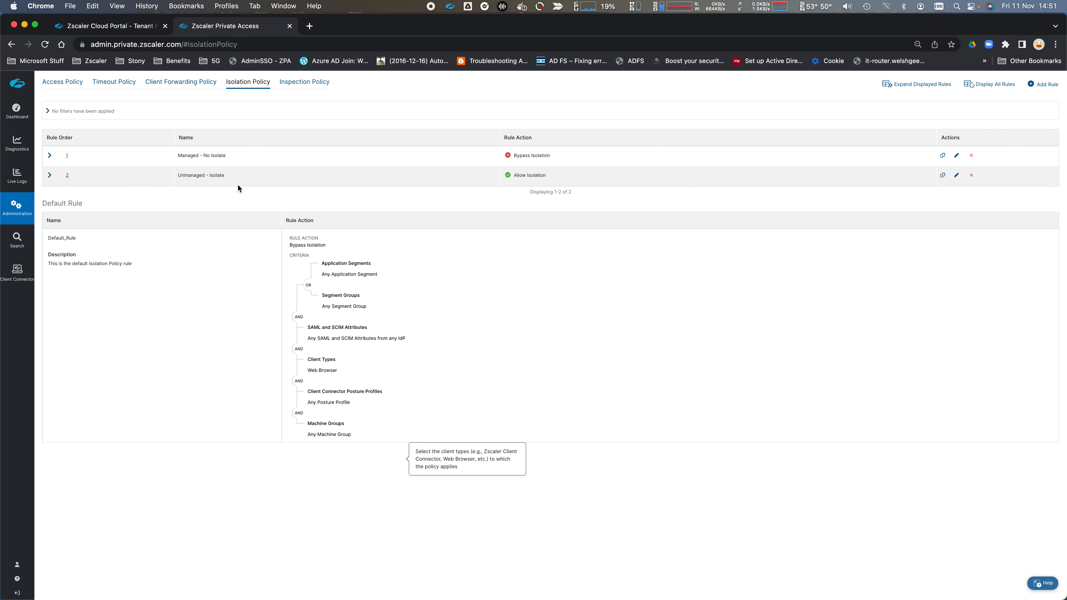
left_click(73, 84)
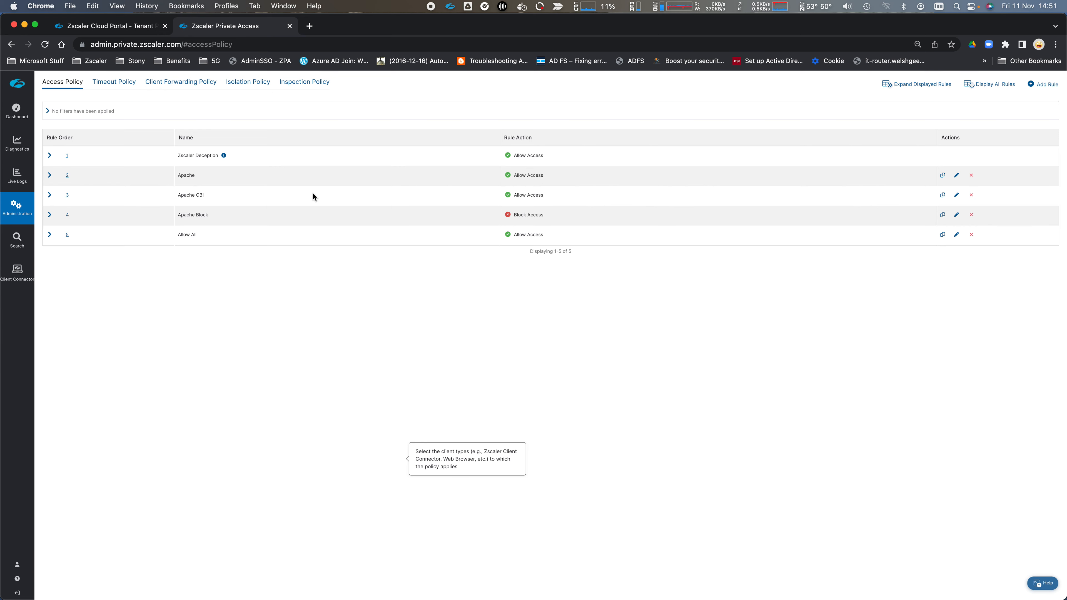
key("super+t")
- Check in Zscaler Client Connector that Private Access is on
left_click(450, 7)
left_click(462, 25)
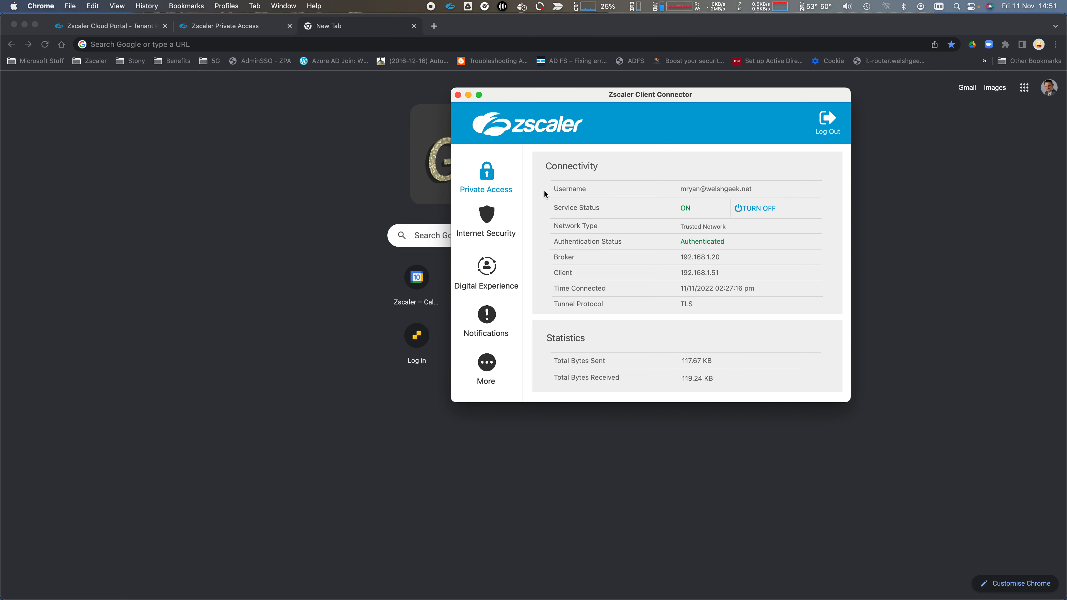
left_click(458, 95)
- Try apache.welshgeek.net in the new tab, which fails with ERR_CONNECTION_CLOSED
type("a")
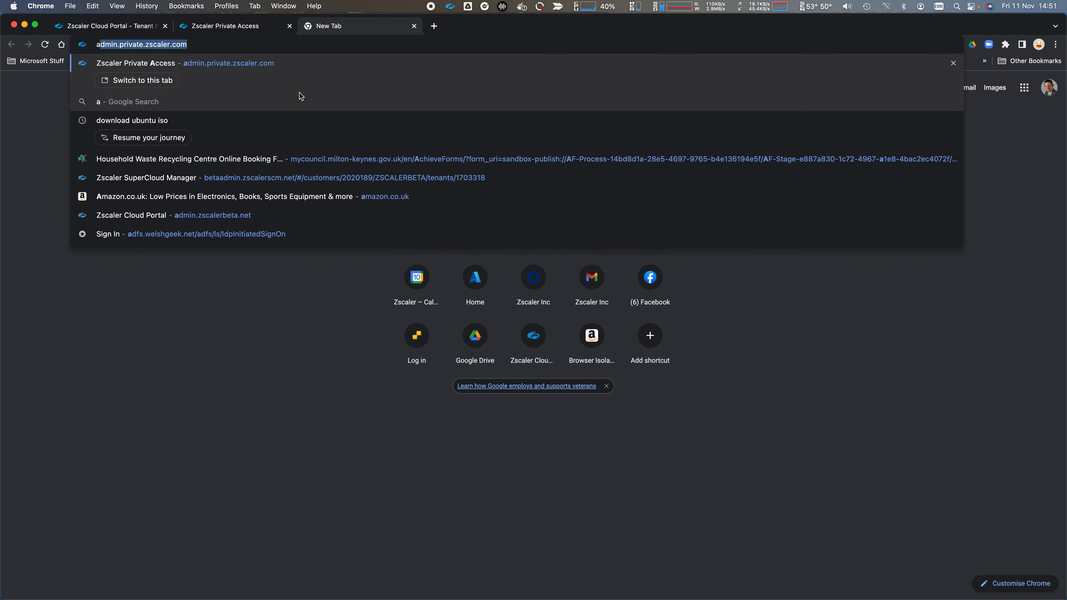
type("pache.welshgeek.net")
key("Return")
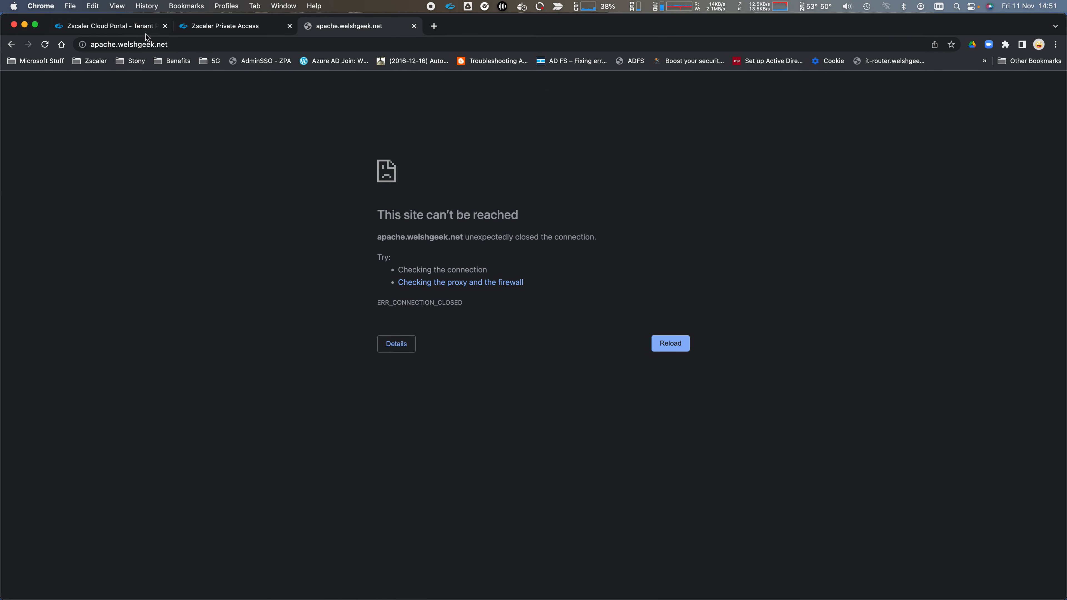
left_click(136, 28)
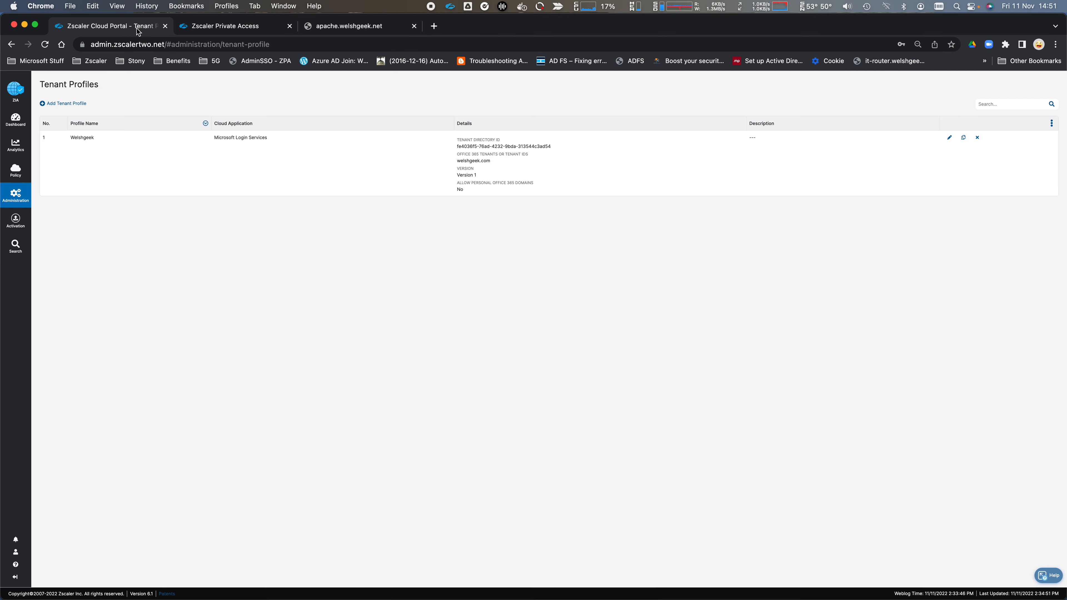
- In the ZPA Access Policy, expand the Apache Block, Apache CBI and Apache rules to show their criteria
left_click(205, 30)
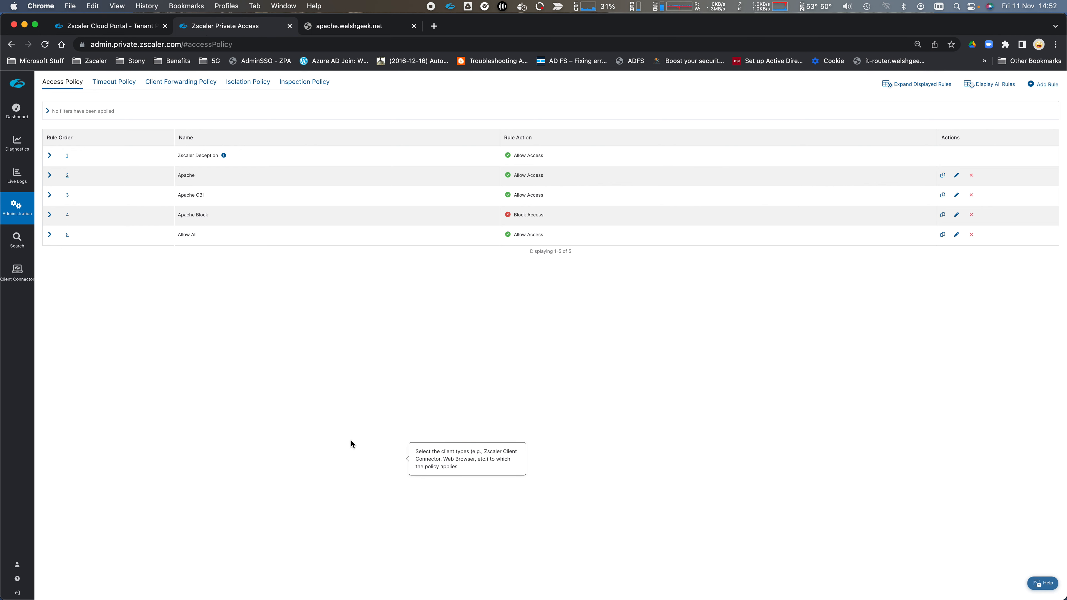
left_click(50, 215)
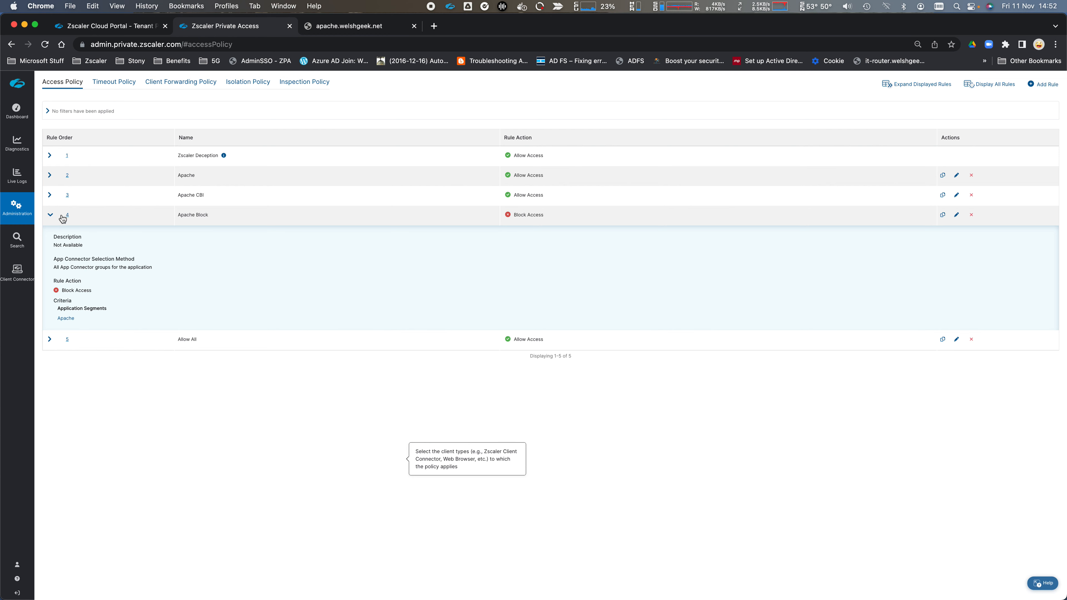
left_click(50, 195)
left_click(50, 175)
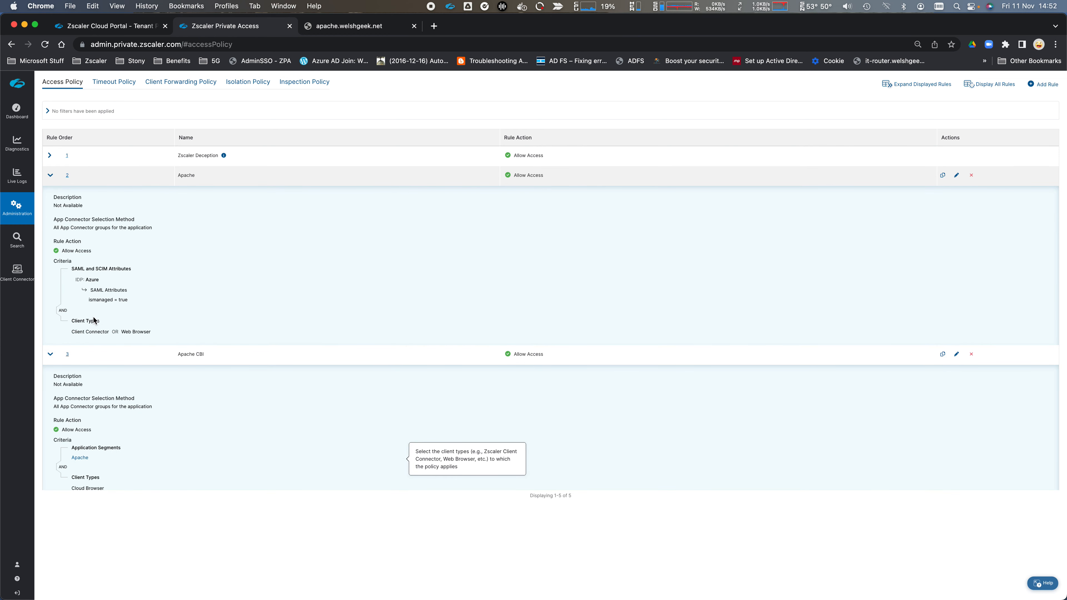
scroll(122, 418, "down", 2)
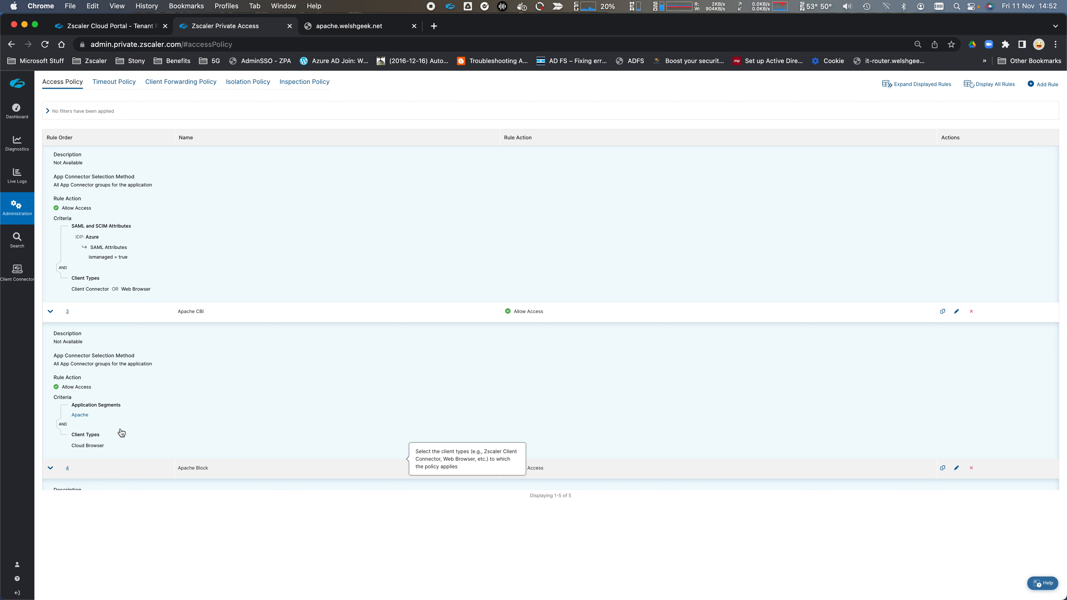
- In the Managed No ZCC remote desktop, check Zscaler Client Connector's status from the tray
key("super+Tab")
key("super+Tab")
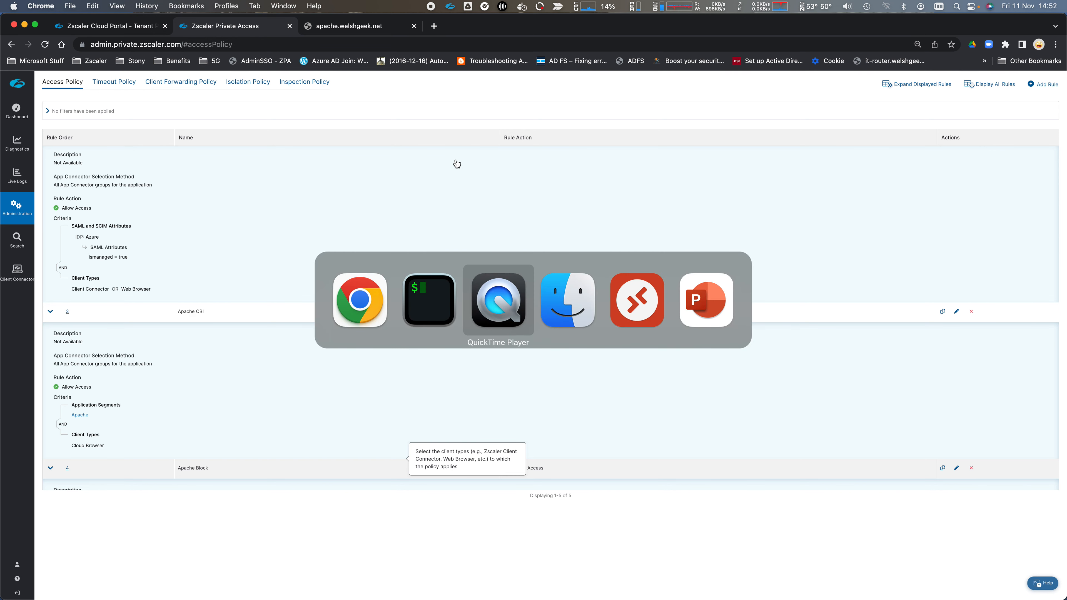
key("super+Tab")
key("super+Tab")
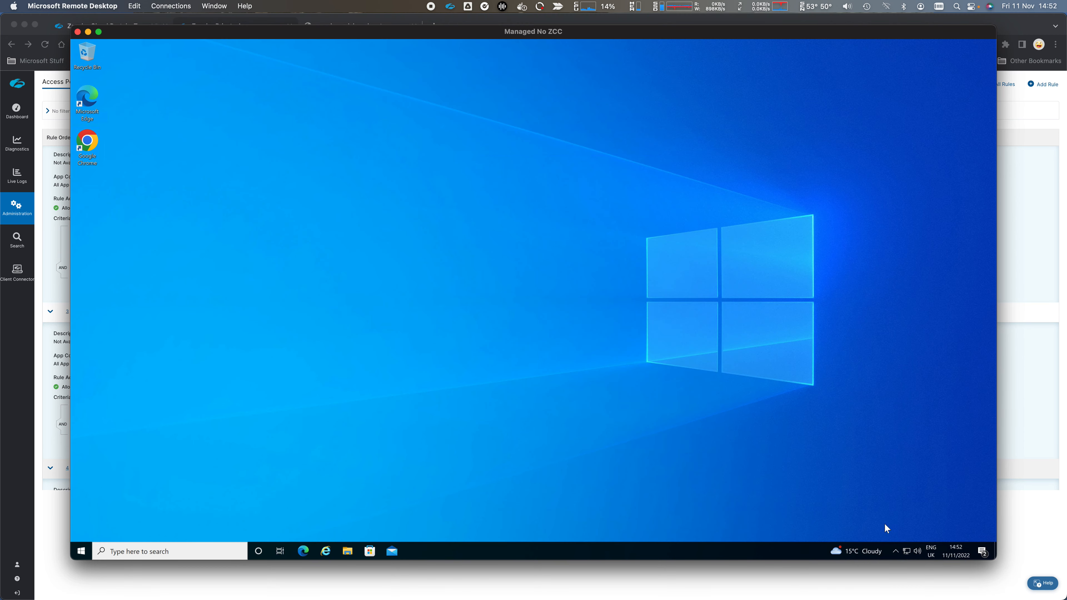
left_click(896, 551)
right_click(894, 533)
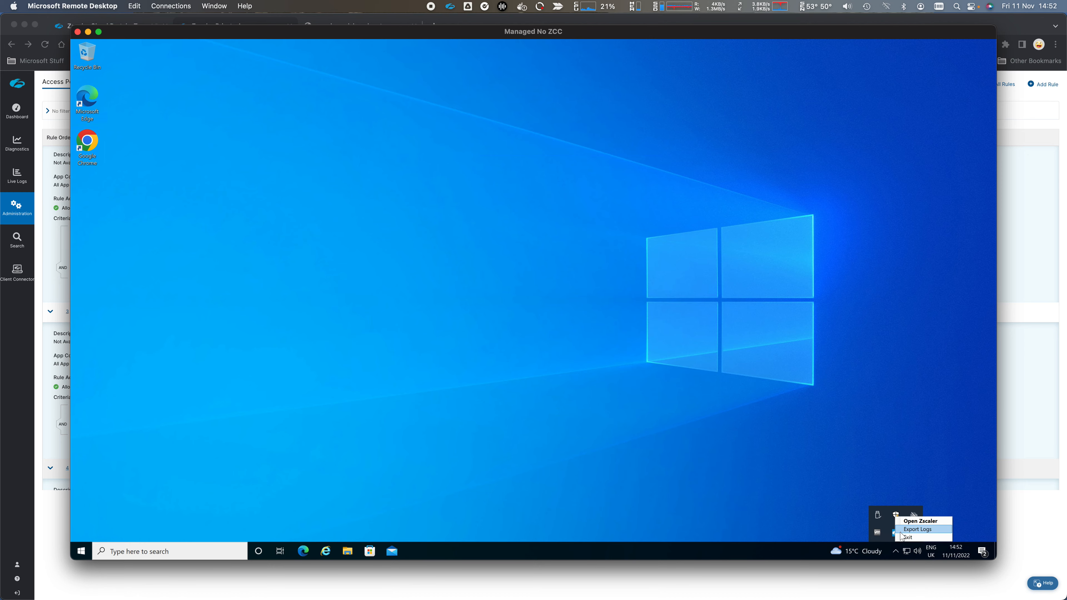
left_click(921, 522)
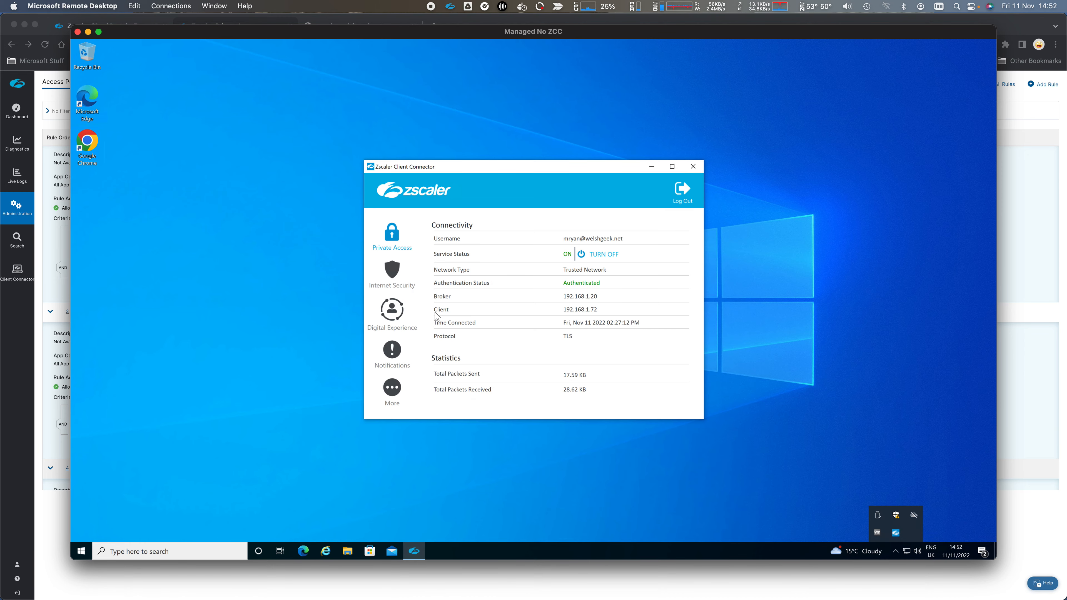
left_click(652, 166)
- Load a previously used SAML test address in Internet Explorer, then close it
left_click(329, 556)
type("samlsp.private.zscaler.com/")
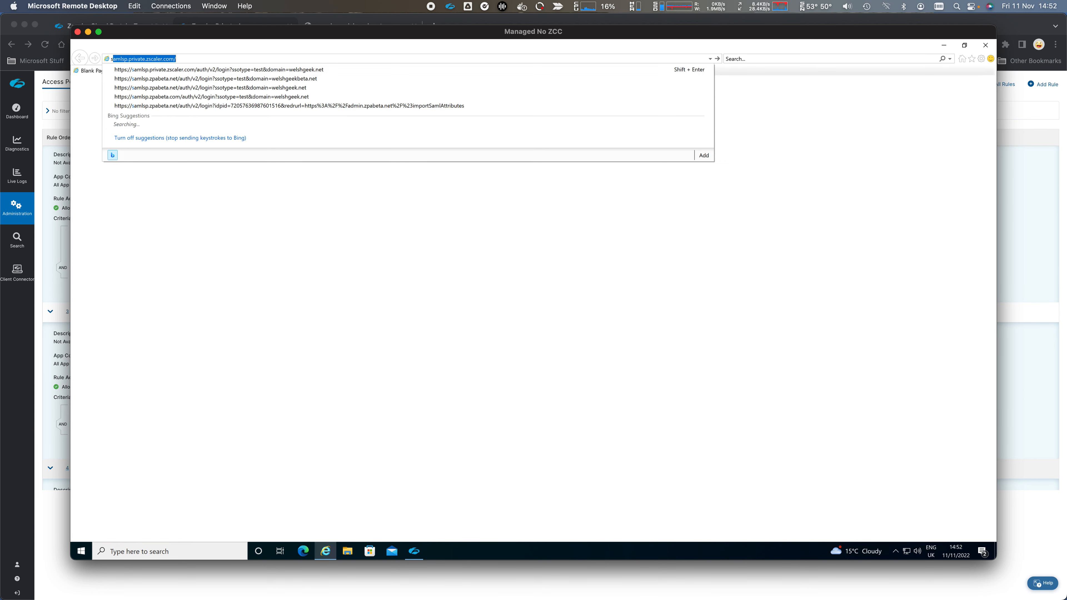
key("Down")
key("Down")
key("Down")
key("Down")
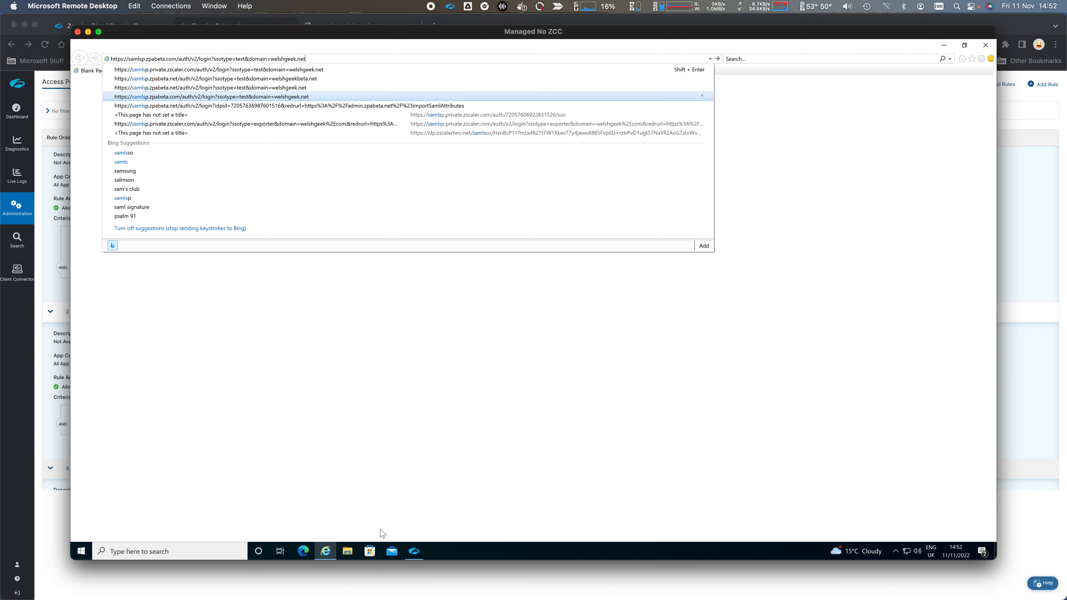
key("Return")
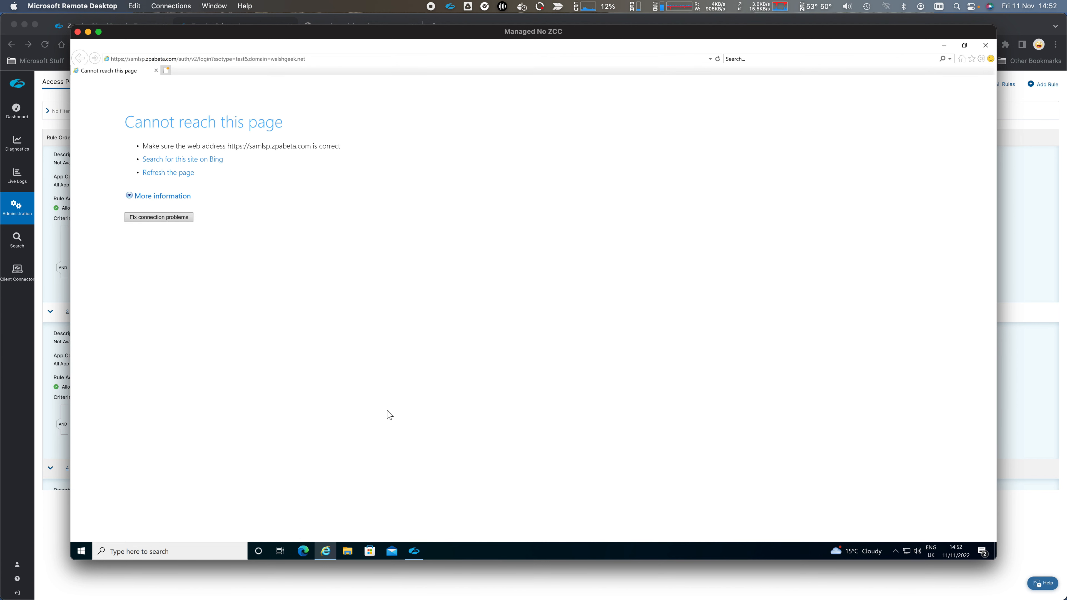
left_click(985, 48)
- Open the samlsp.private.zscaler.com SAML test in fresh Internet Explorer, reaching the tenant-restrictions blocked page
left_click(326, 554)
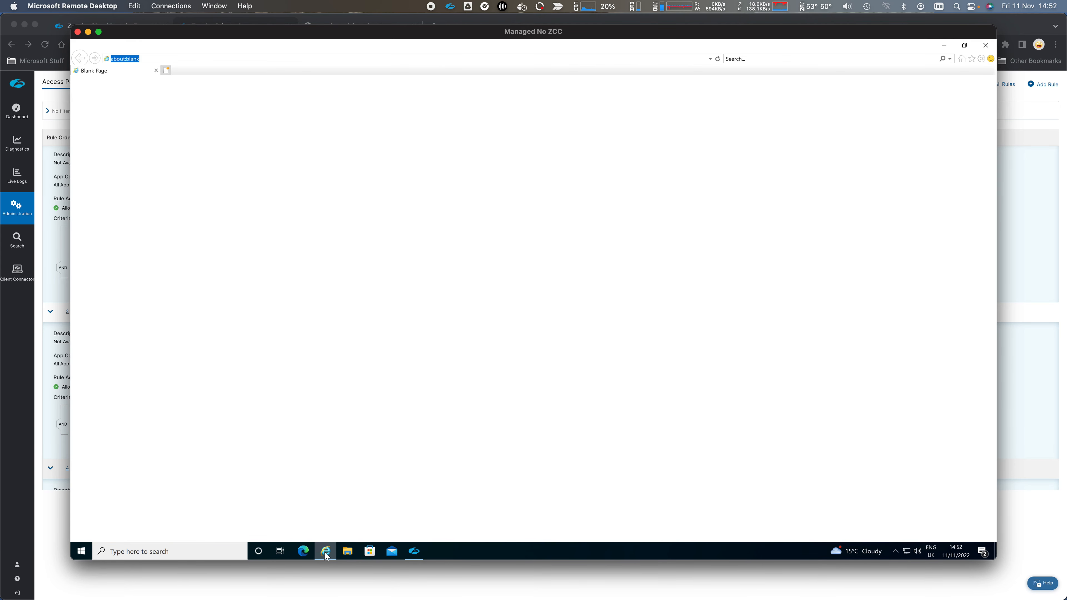
type("samlsp")
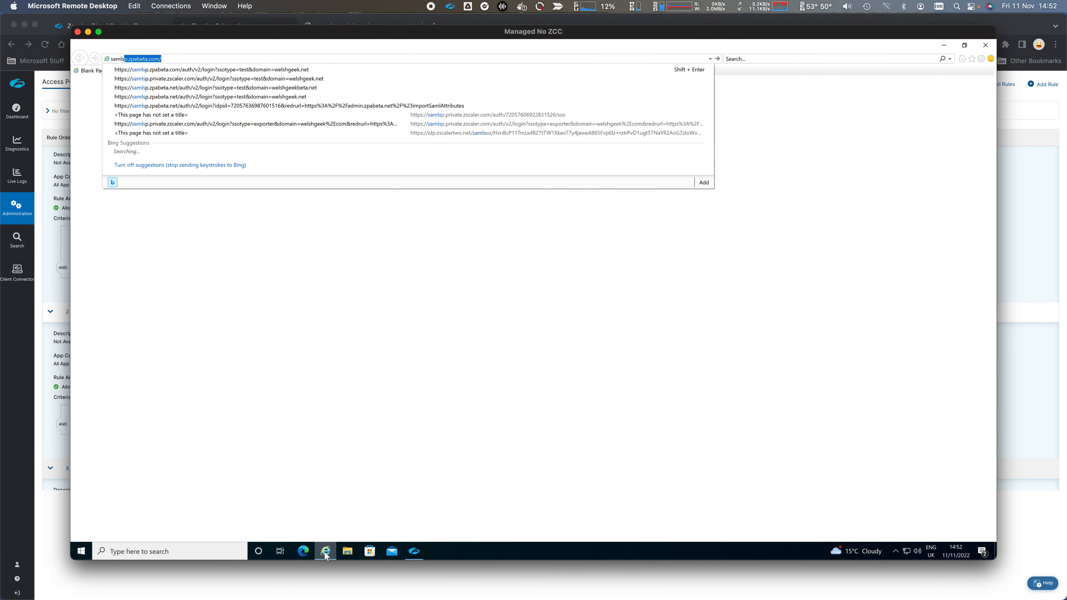
type(".private.zscaler")
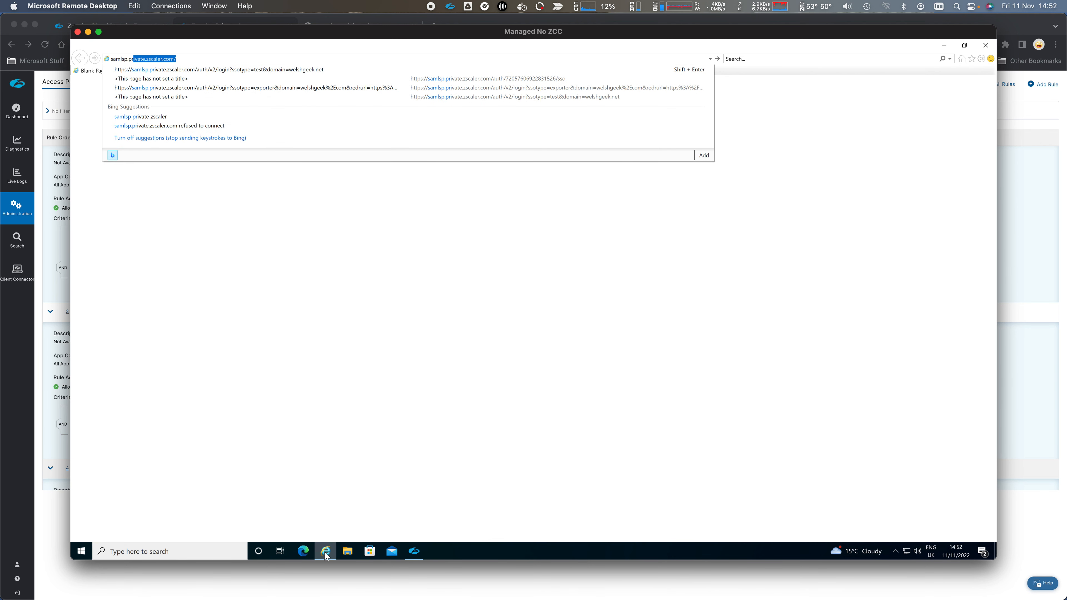
key("Return")
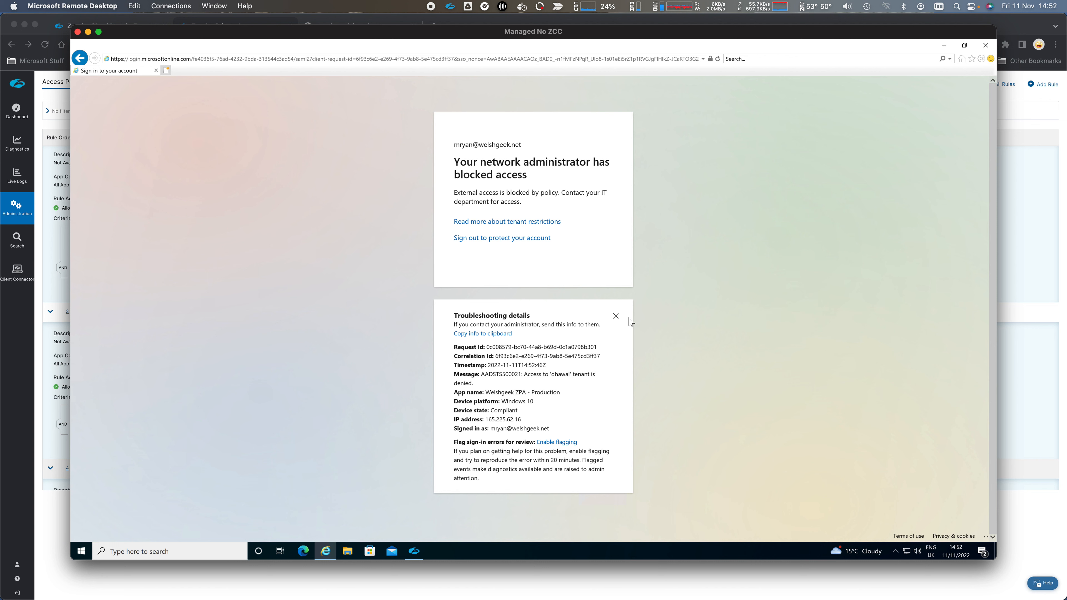
left_click(616, 316)
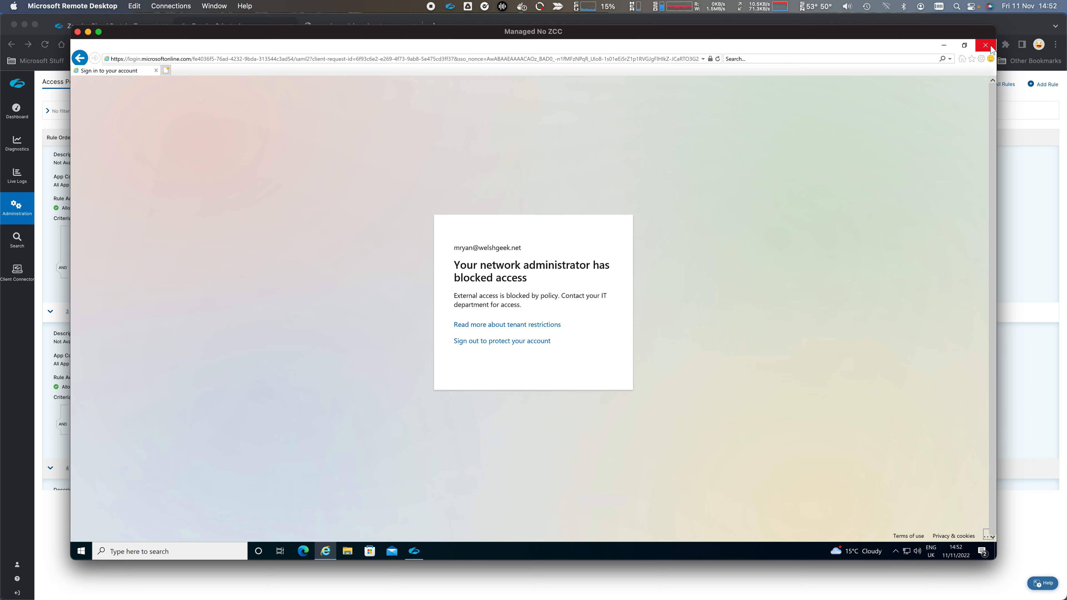
key("super+Tab")
- In the Welshgeek tenant profile, replace welshgeek.com with welshgeek.net and save
left_click(128, 26)
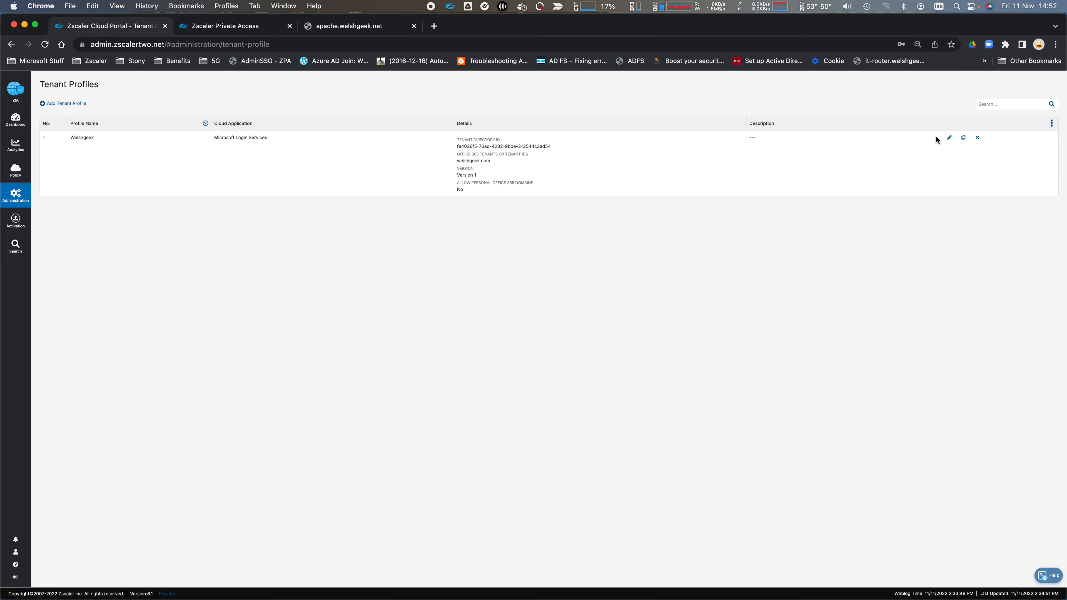
left_click(950, 138)
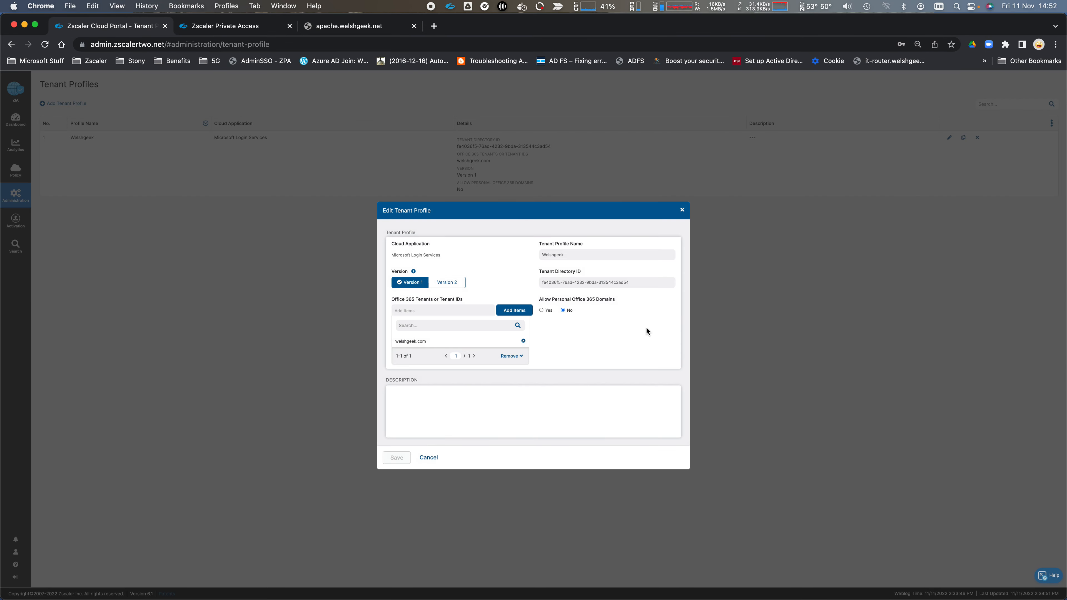
left_click(524, 341)
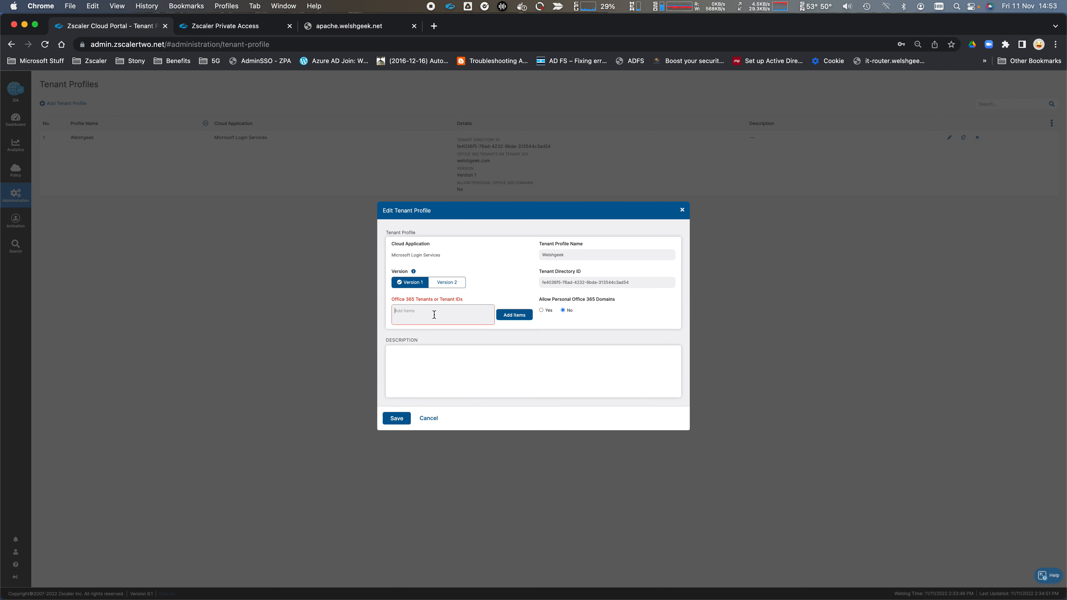
left_click(434, 315)
type("welshgeek.net")
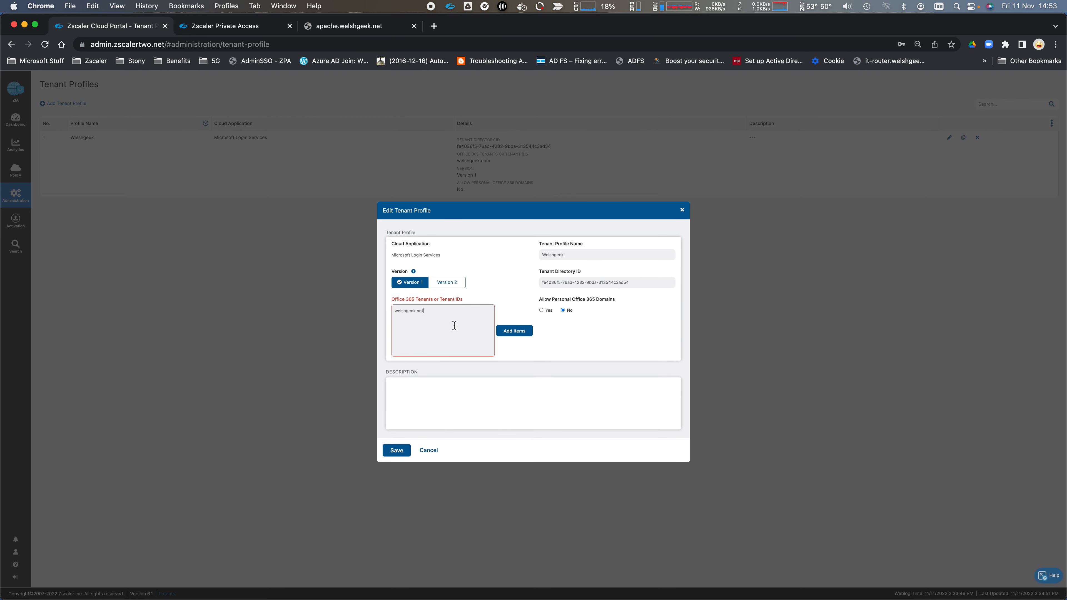
left_click(515, 331)
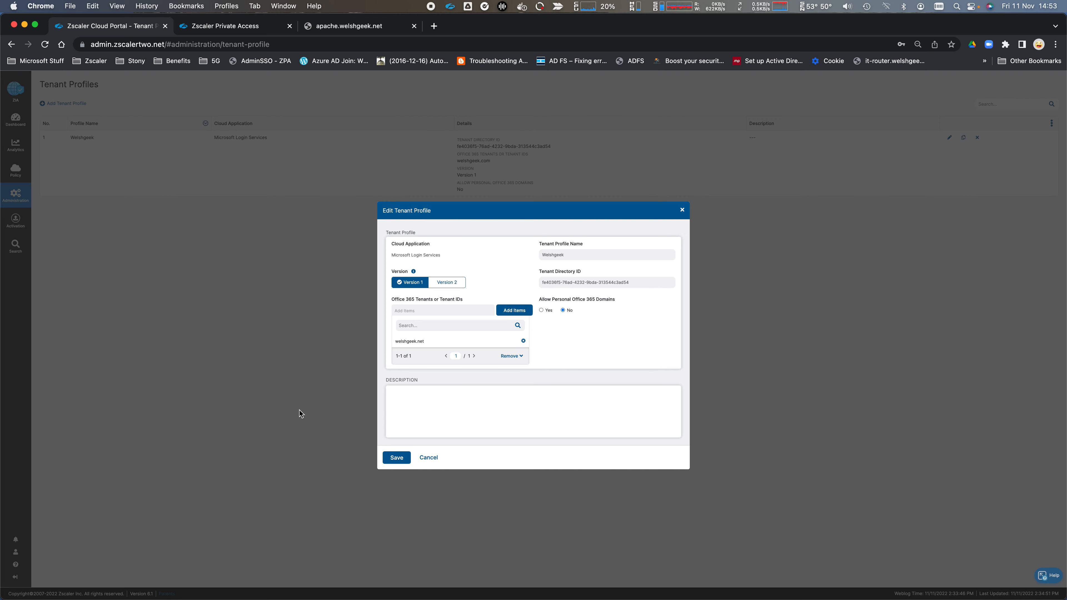
left_click(400, 458)
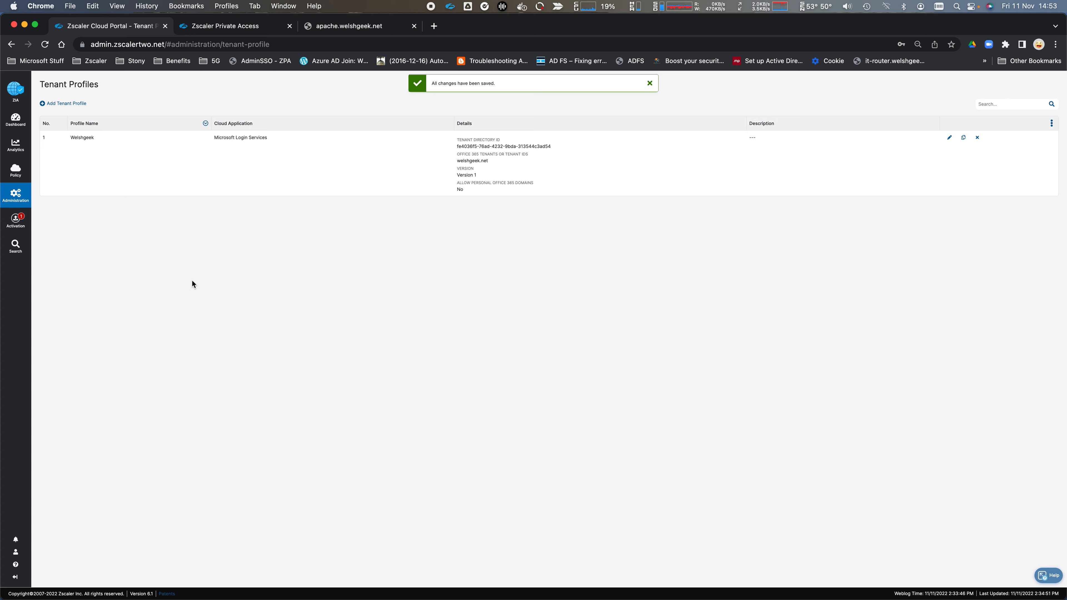
- Activate the saved tenant profile change in ZIA
mouse_move(15, 221)
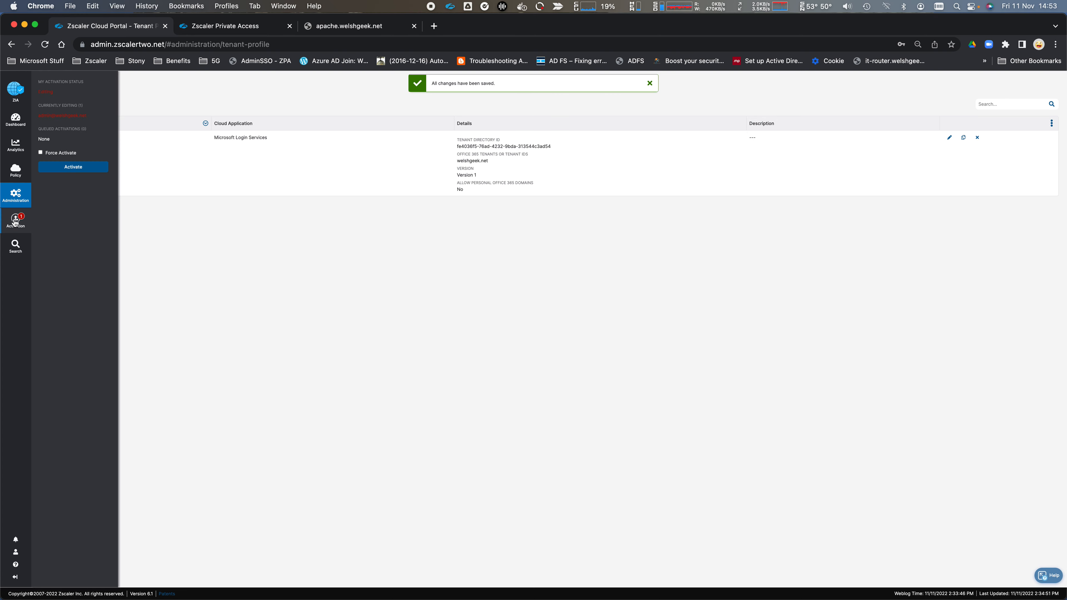
left_click(68, 168)
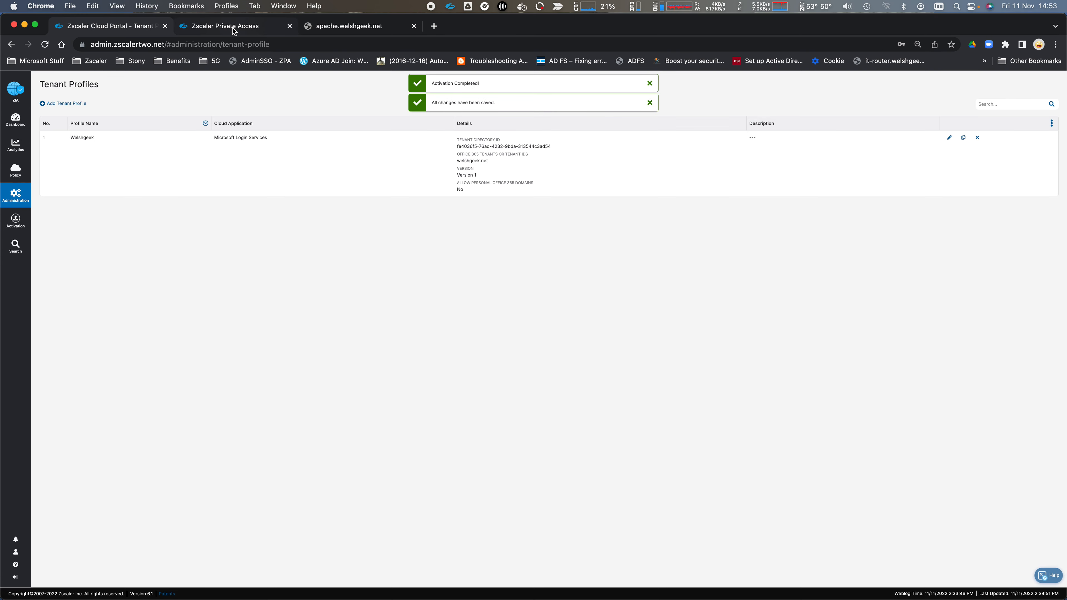
left_click(233, 27)
key("super+Tab")
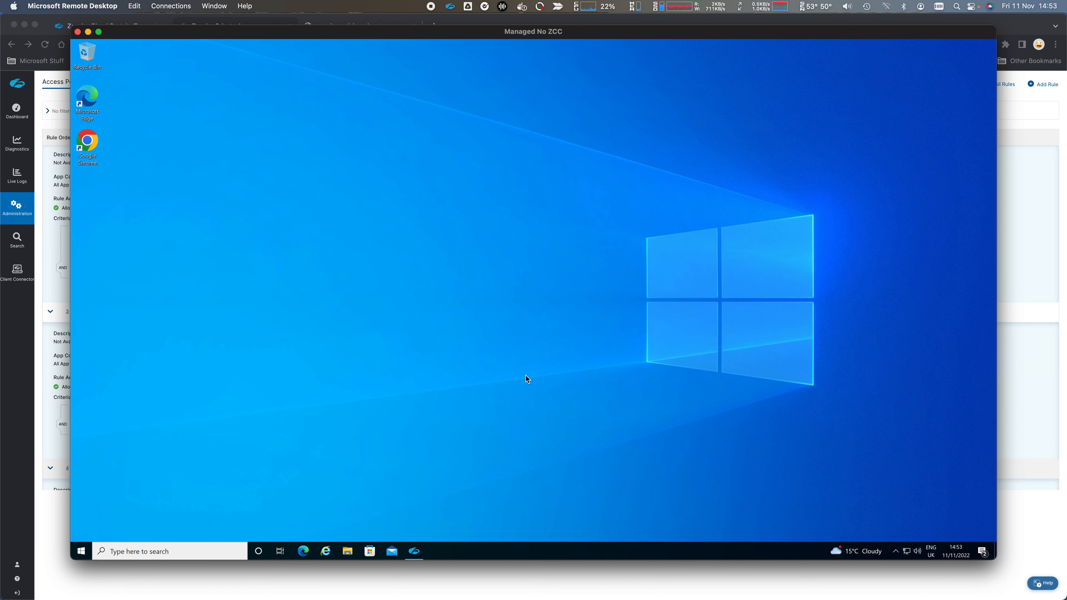
- Run the samlsp.private.zscaler.com SAML test and highlight ismanaged, iscompliant and isknown as true
left_click(326, 551)
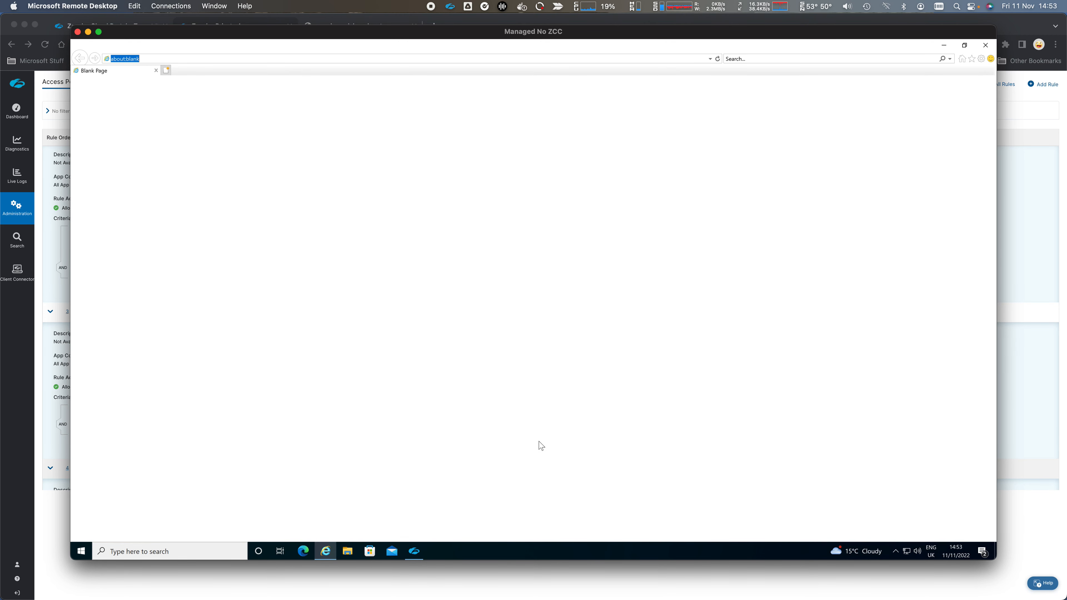
type("samlsp.private.zscaler.com/")
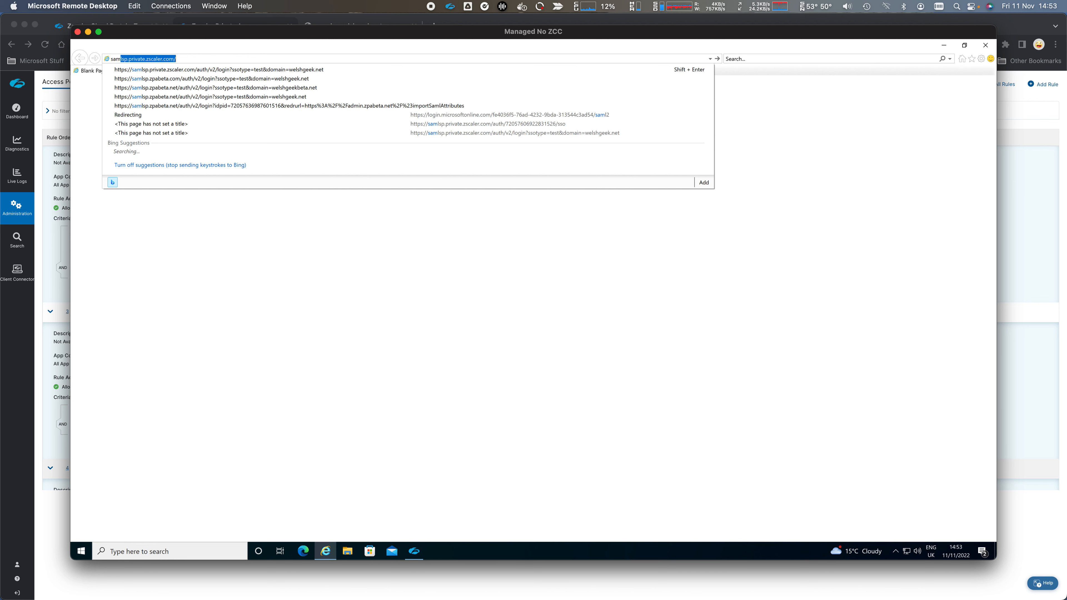
key("Down")
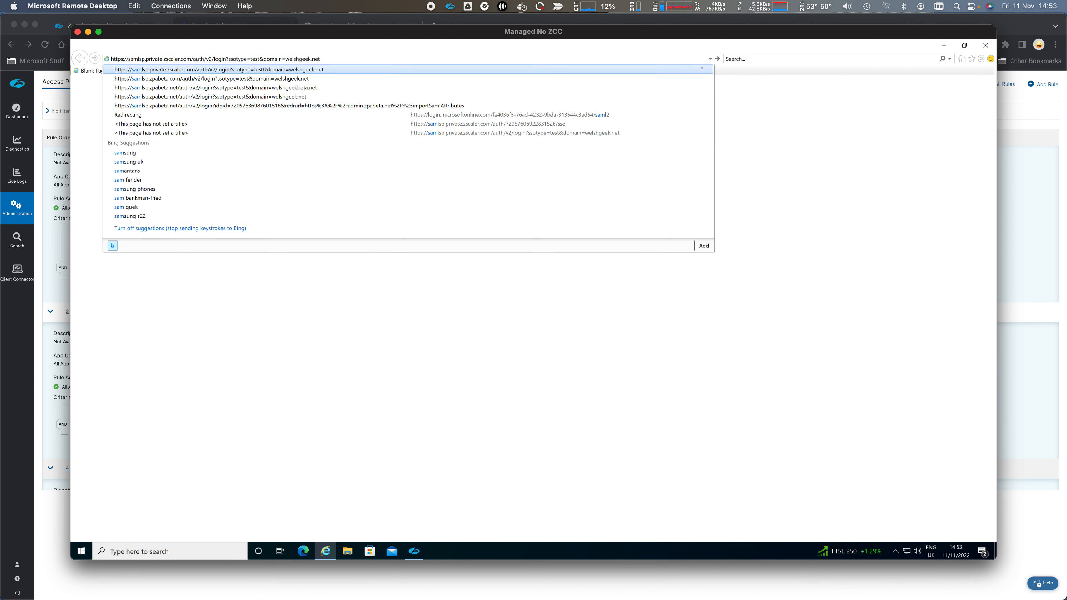
key("Return")
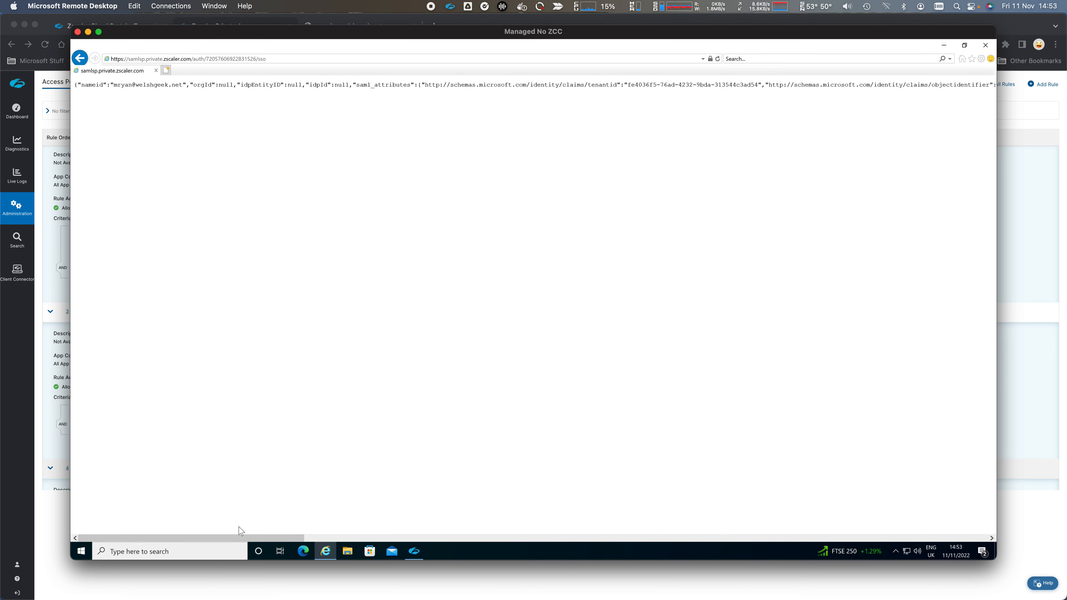
left_click_drag(239, 538, 918, 538)
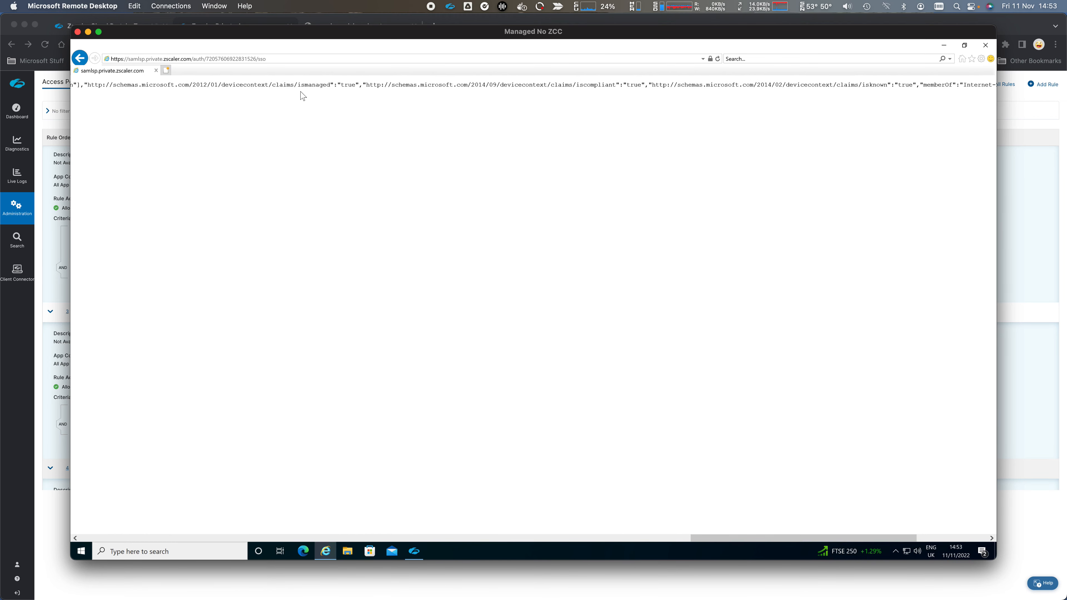
left_click_drag(222, 84, 361, 82)
left_click_drag(573, 84, 631, 88)
left_click_drag(858, 85, 924, 86)
left_click(985, 46)
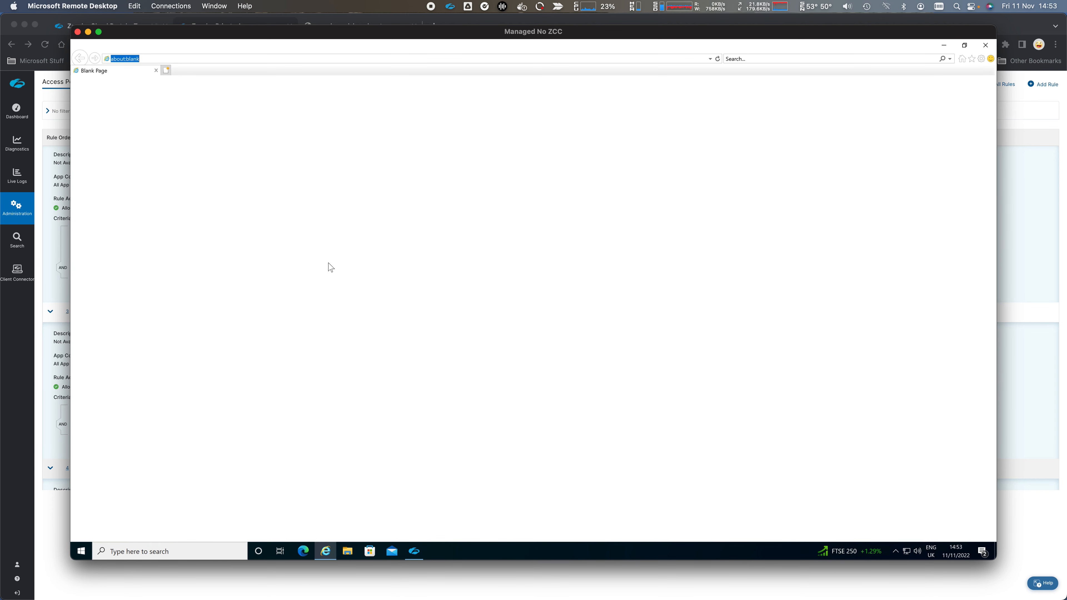
- Load apache.welshgeek.net, showing the Zscaler Private Access page heading
type("apache.welshgeek.net/")
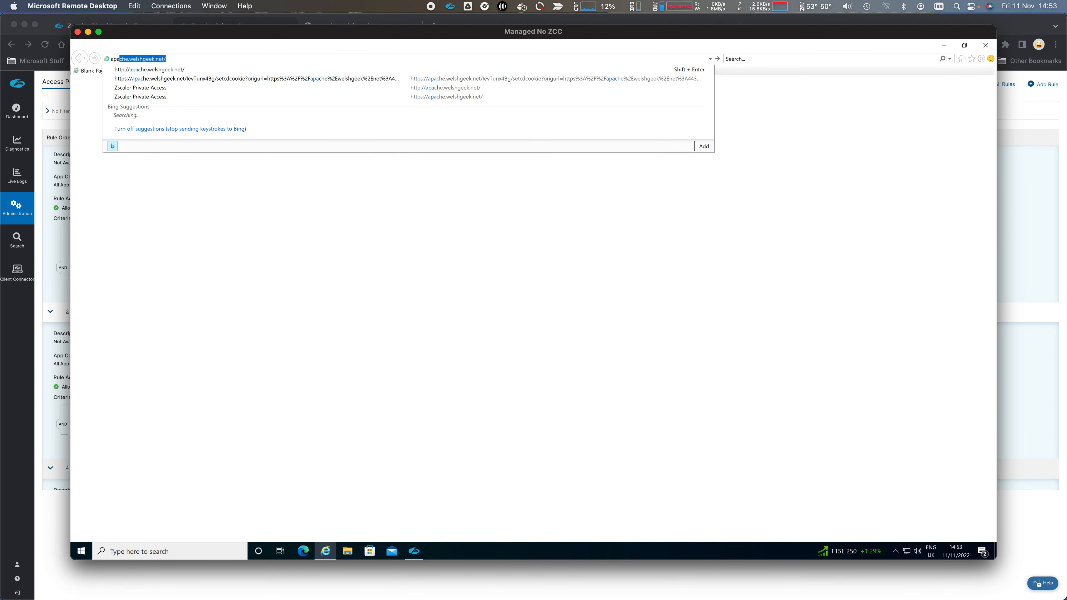
key("Return")
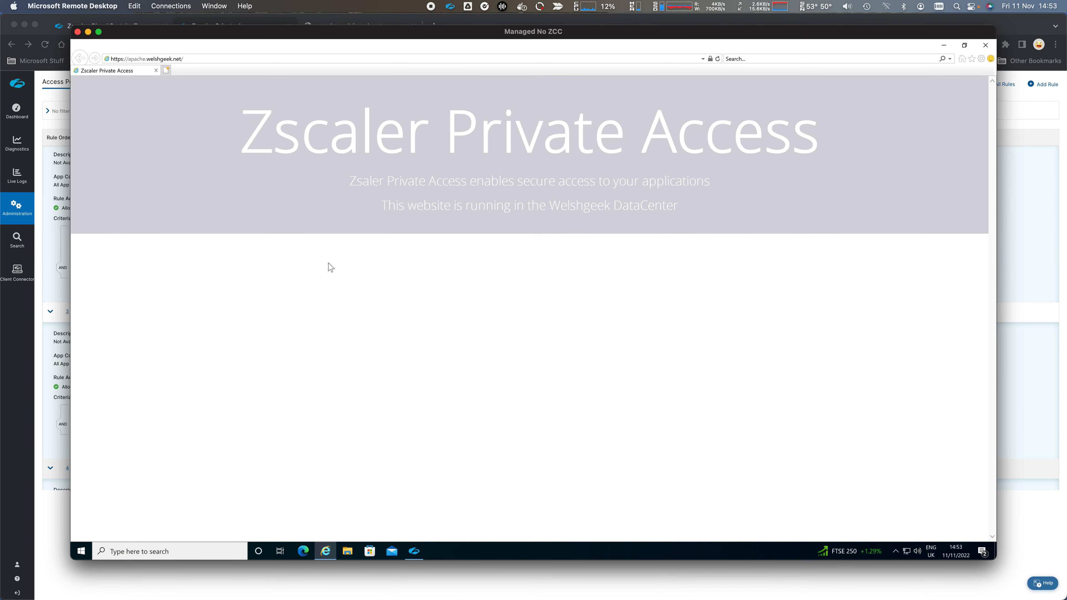
left_click_drag(256, 140, 876, 159)
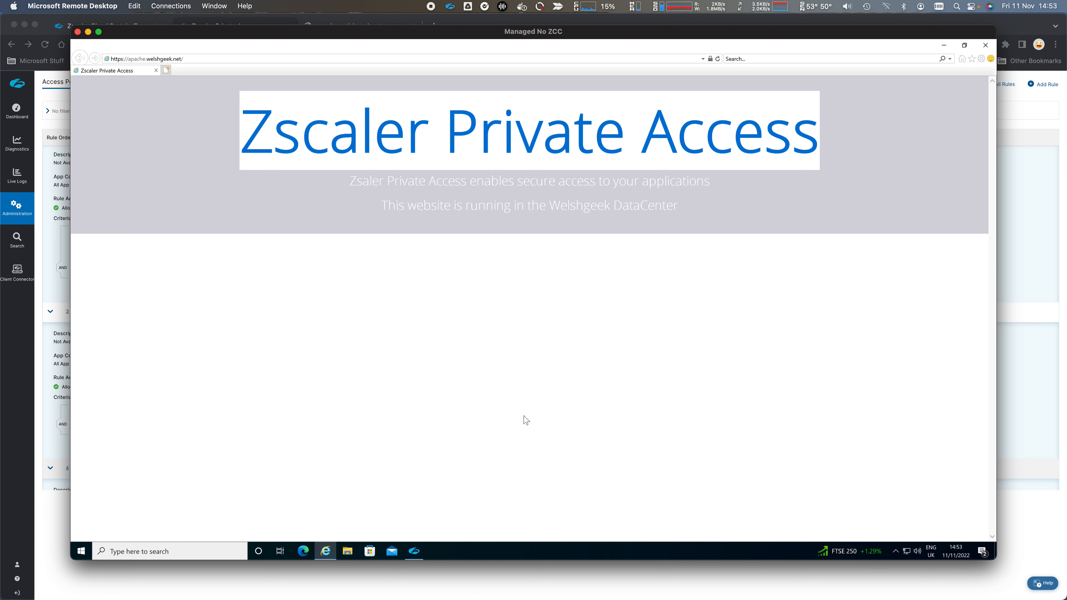
- Open Zscaler Client Connector from the system tray's Zscaler icon
left_click(895, 551)
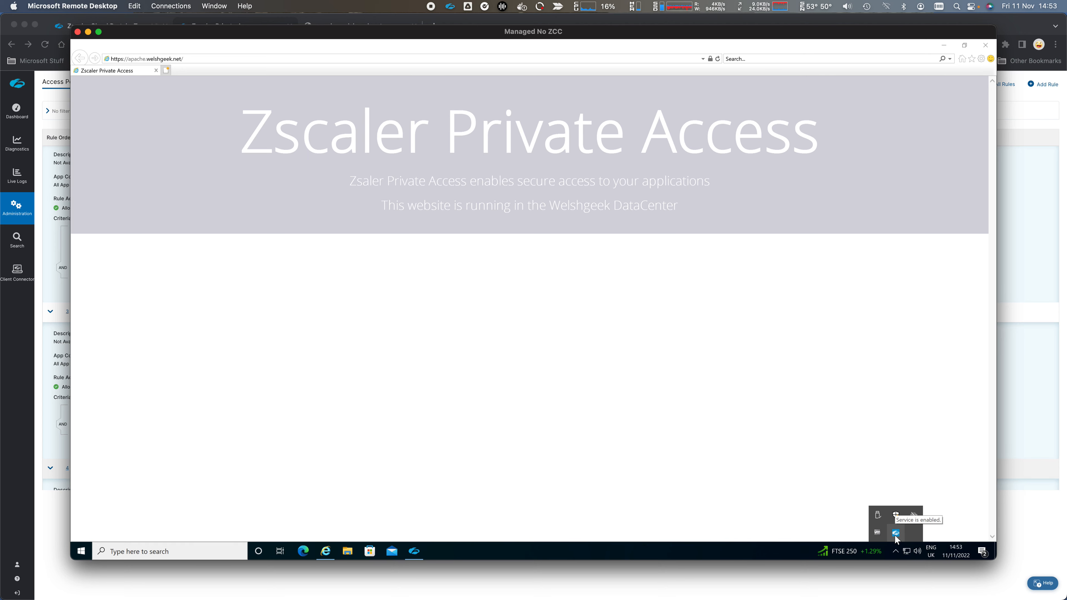
right_click(896, 533)
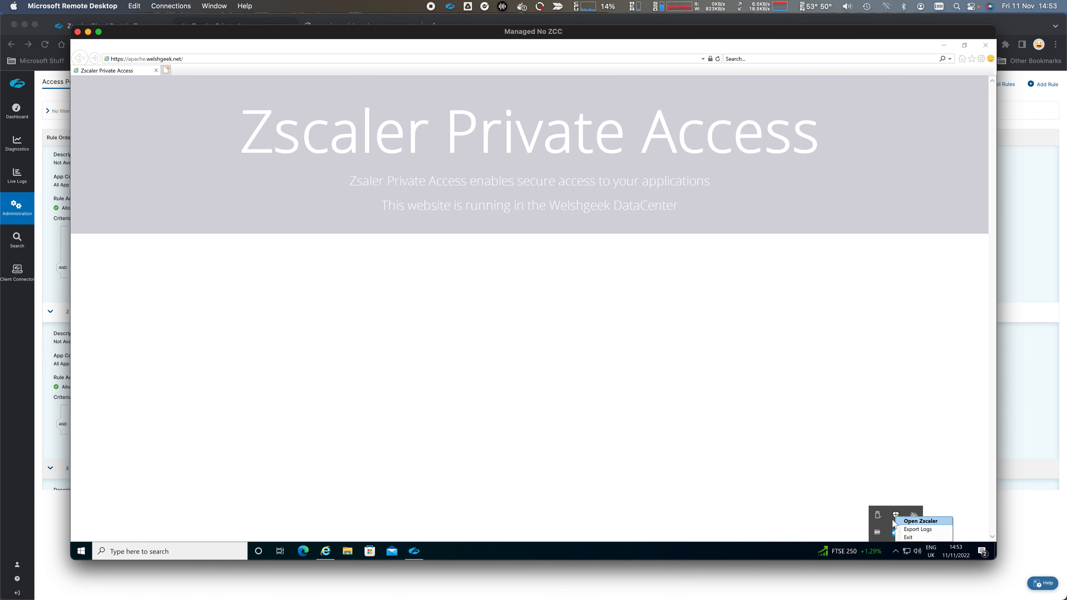
left_click(916, 521)
- Turn off Private Access in Zscaler Client Connector and close it
left_click(598, 255)
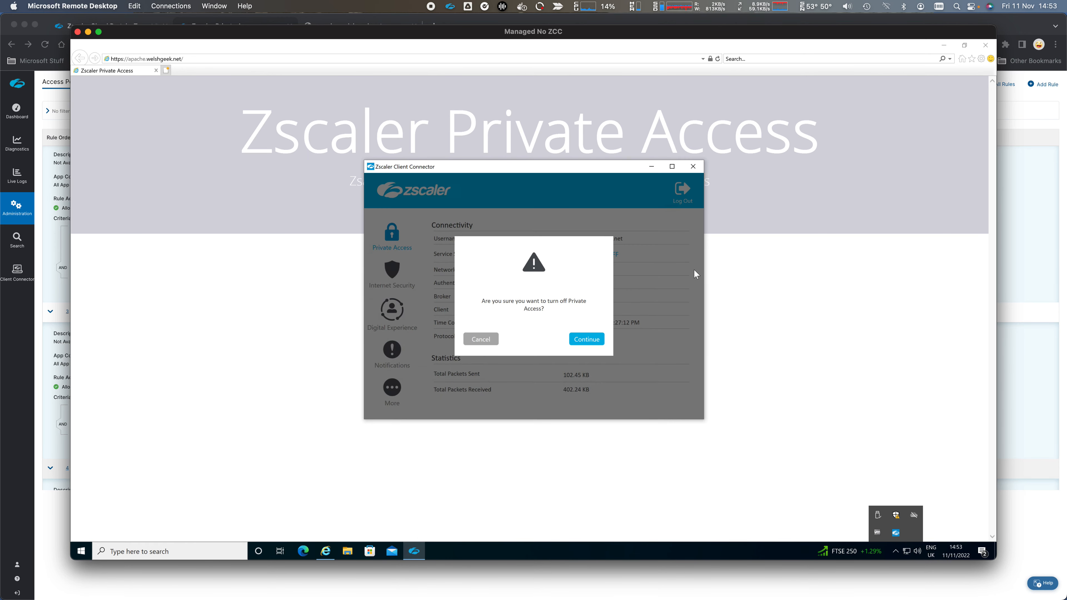
left_click(601, 339)
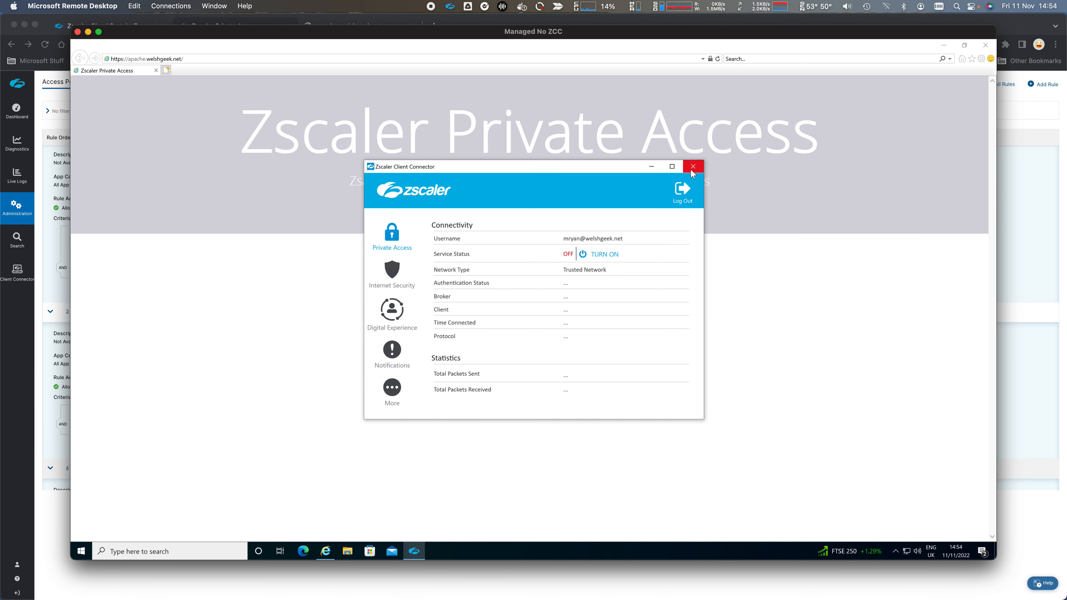
left_click(692, 168)
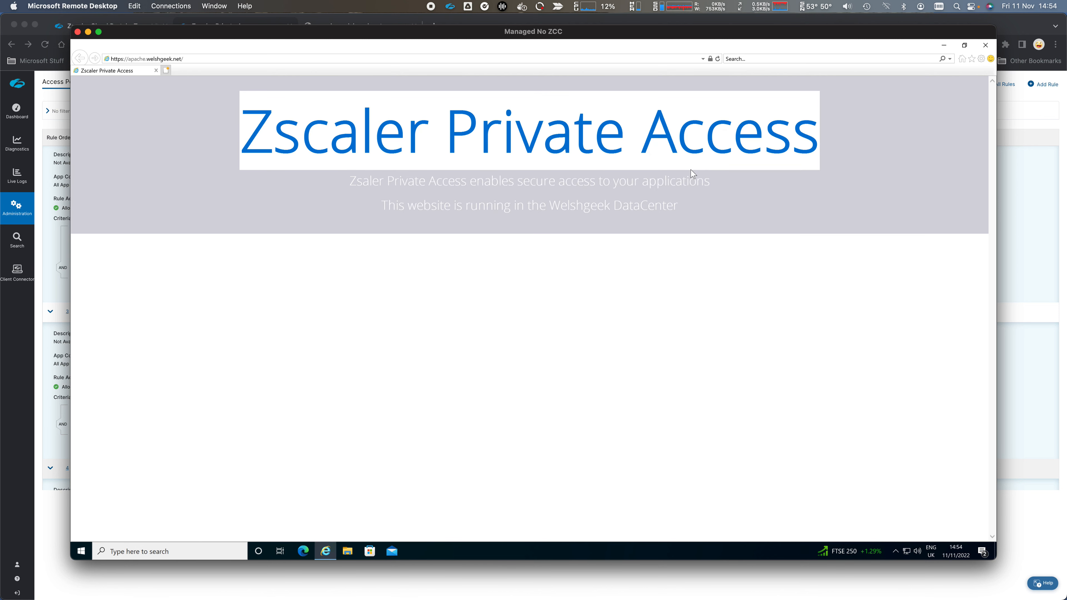
- Reload apache.welshgeek.net in a freshly opened Internet Explorer window
left_click(986, 45)
left_click(324, 554)
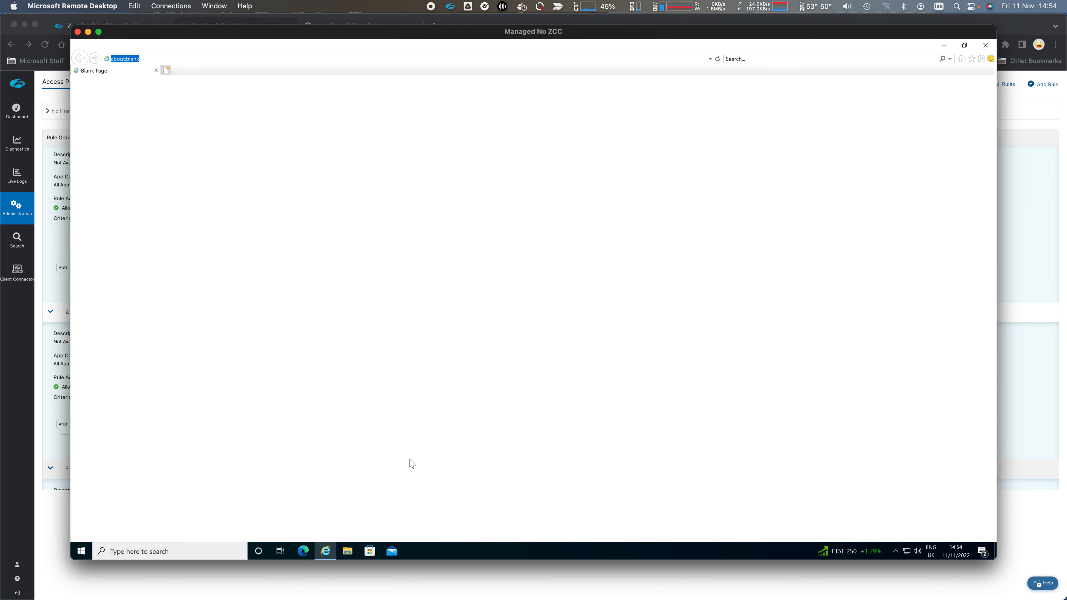
type("apache.welshgeek.net/")
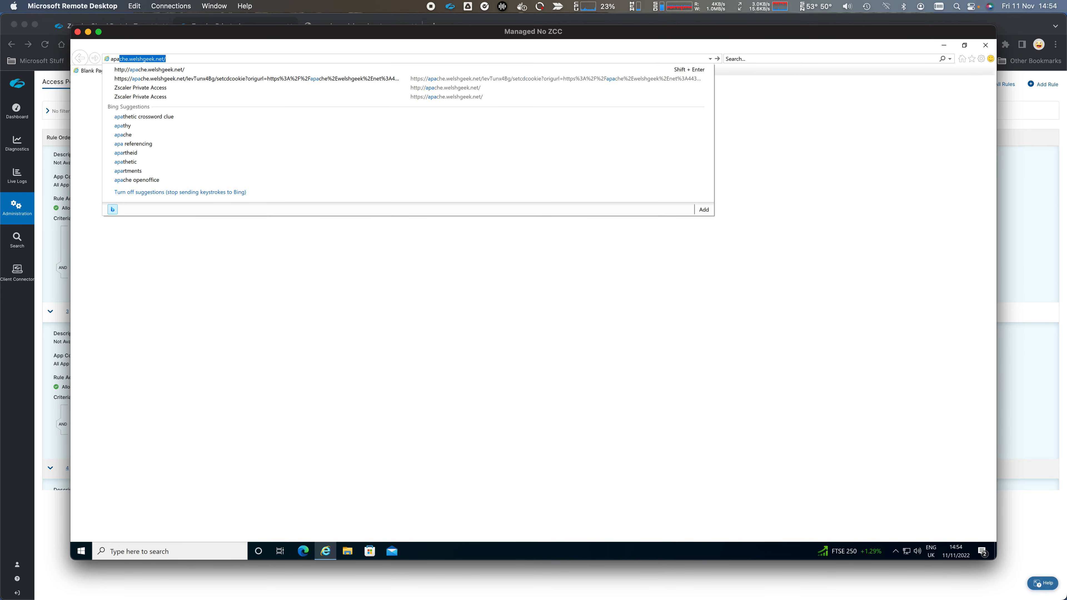
key("Down")
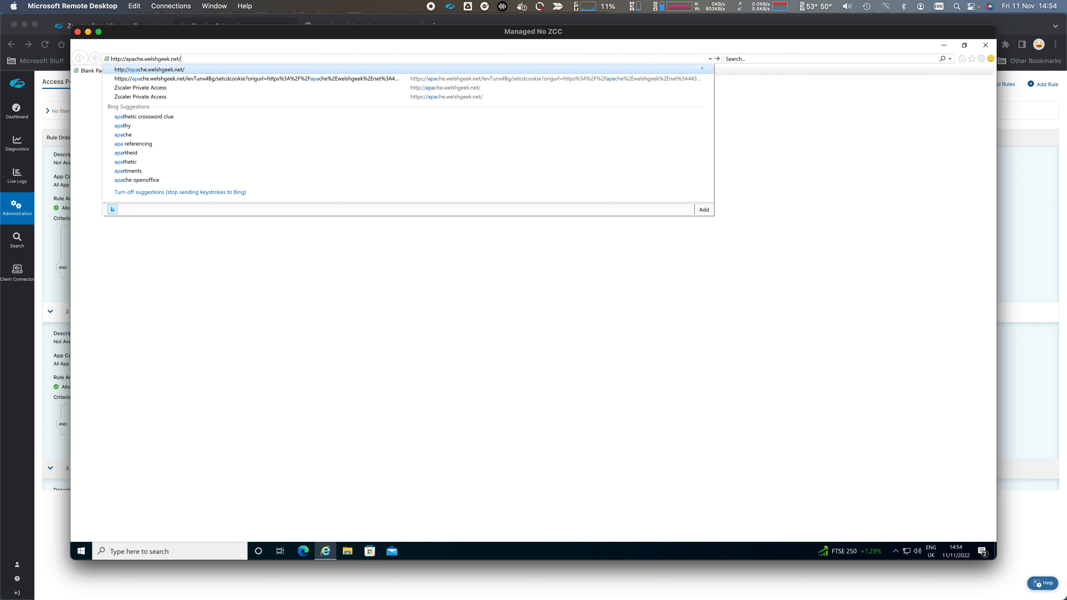
key("Return")
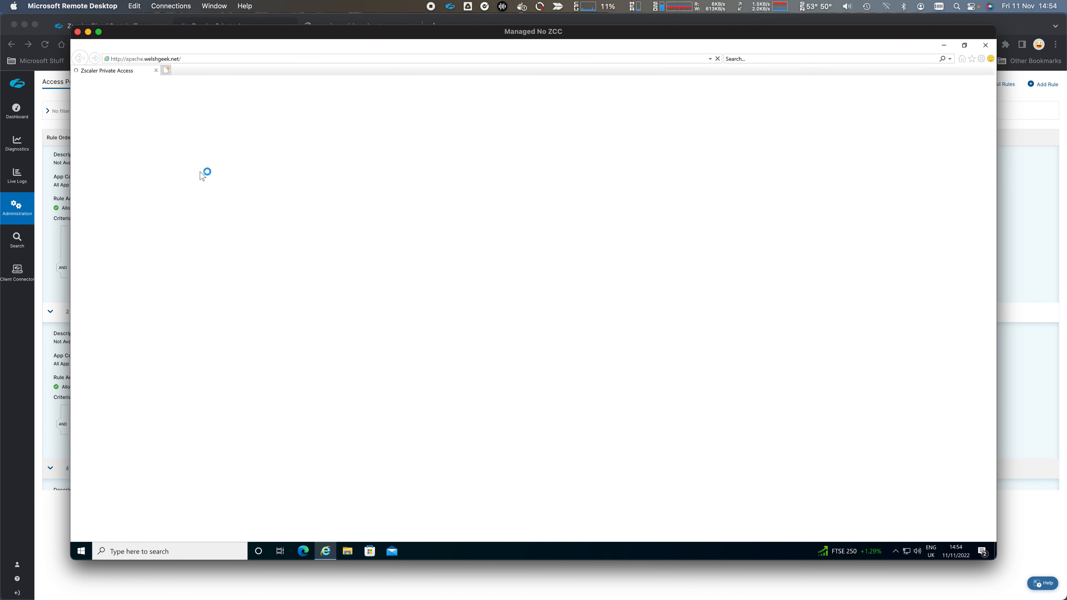
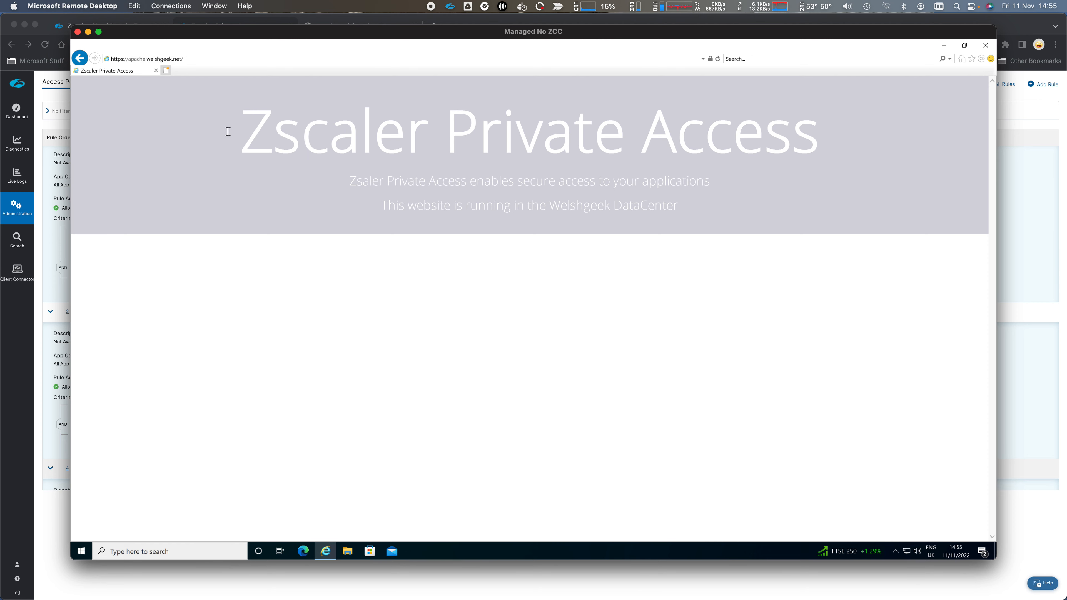
- Highlight the Zscaler Private Access Apache page heading and the apache.welshgeek.net address
left_click_drag(210, 133, 825, 171)
left_click(795, 245)
left_click(120, 59)
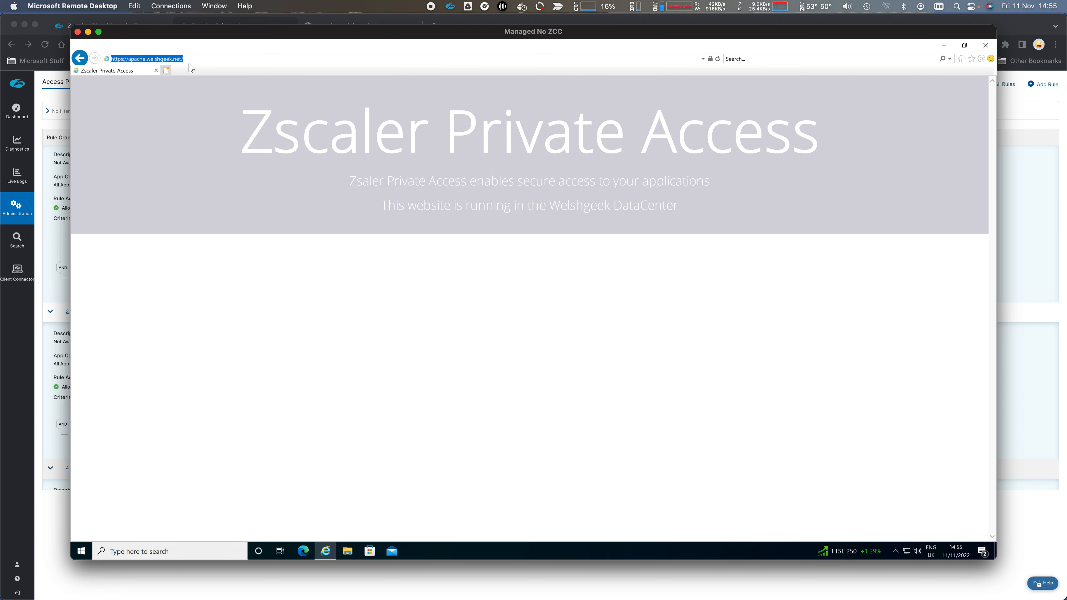
- Check the site certificate's details and its trusted certification path from welshgeek-DC3-CA-2
left_click(710, 59)
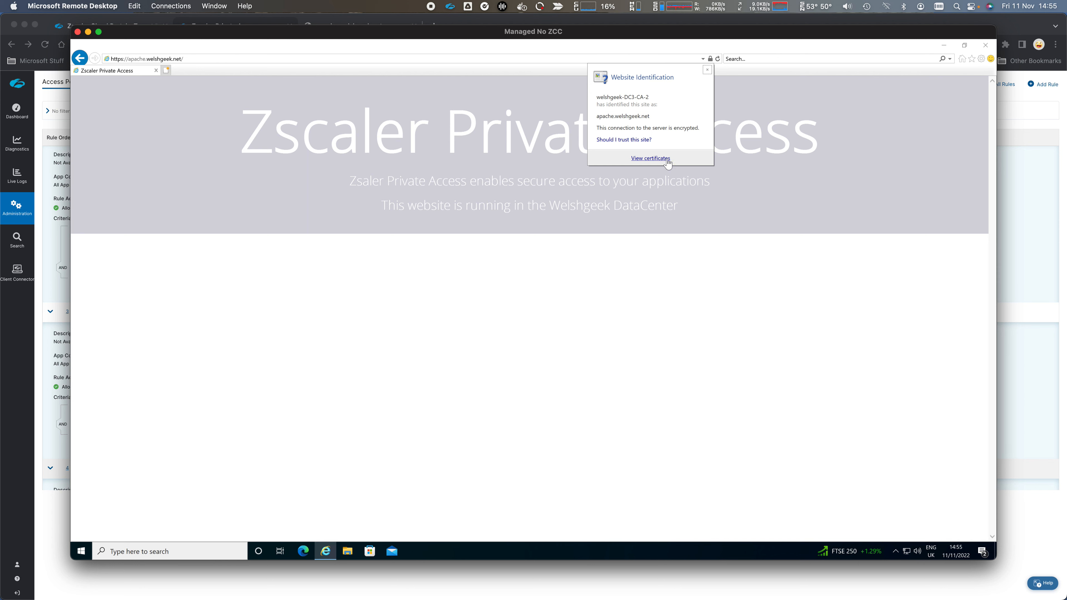
left_click(664, 163)
left_click(116, 108)
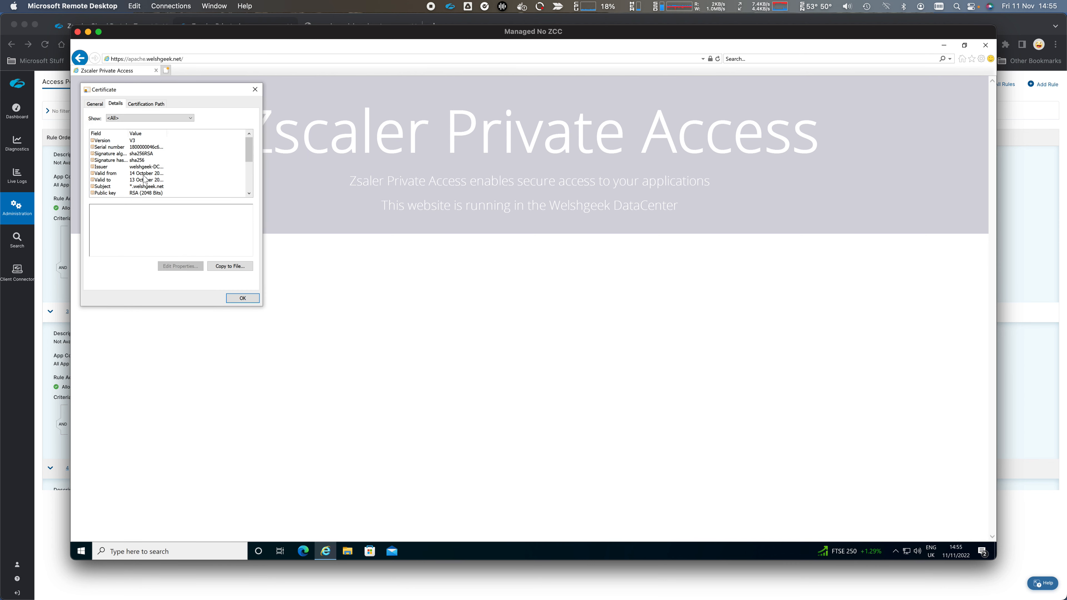
left_click(147, 106)
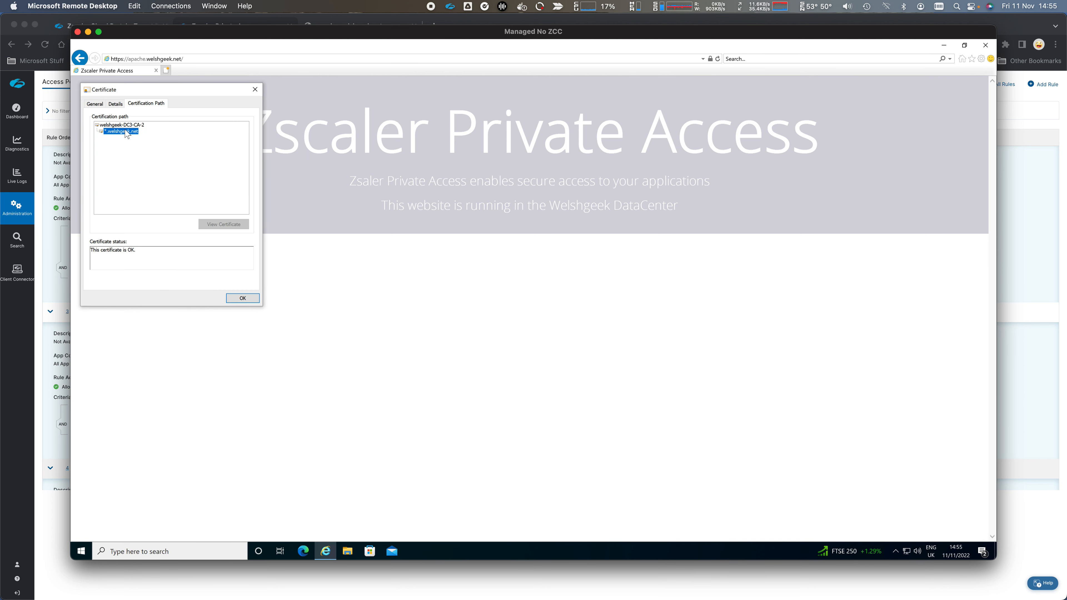
left_click(255, 90)
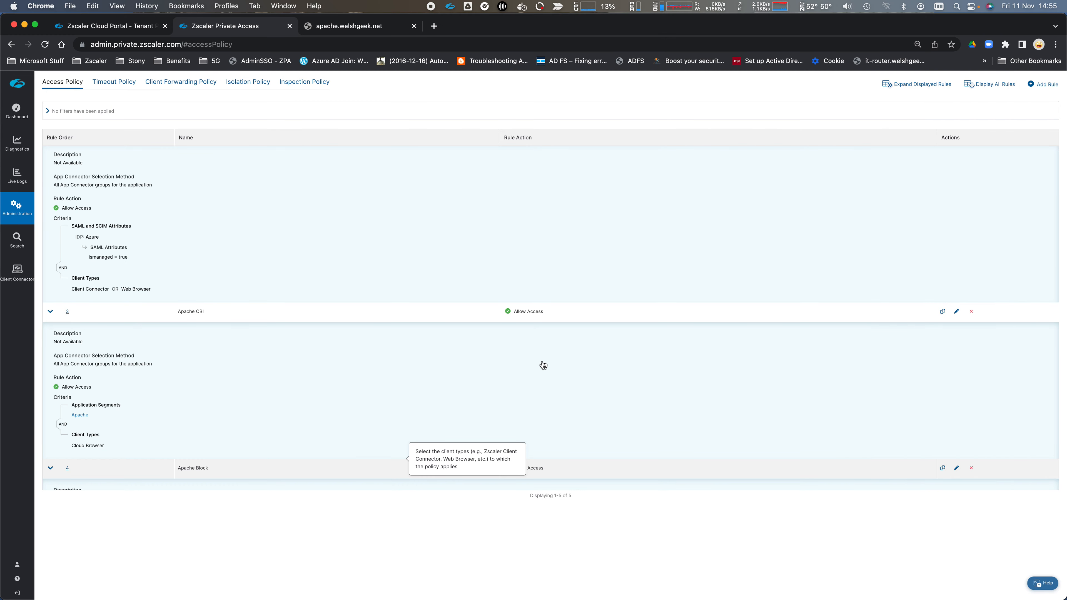
- Move from the remote desktop session to the apache.welshgeek.net tab in Chrome
key("super+Tab")
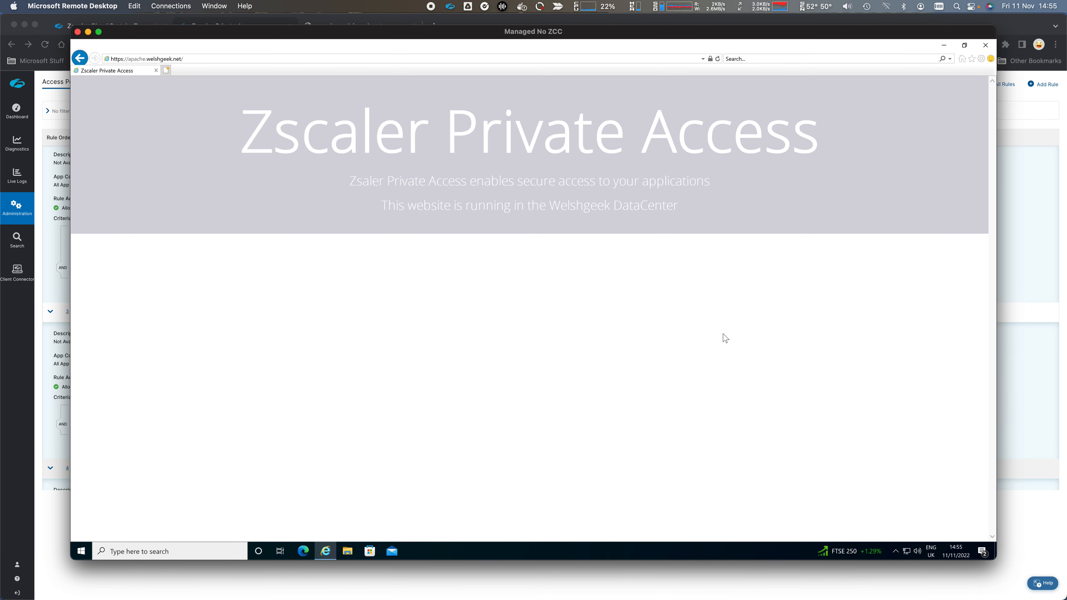
key("super+Tab")
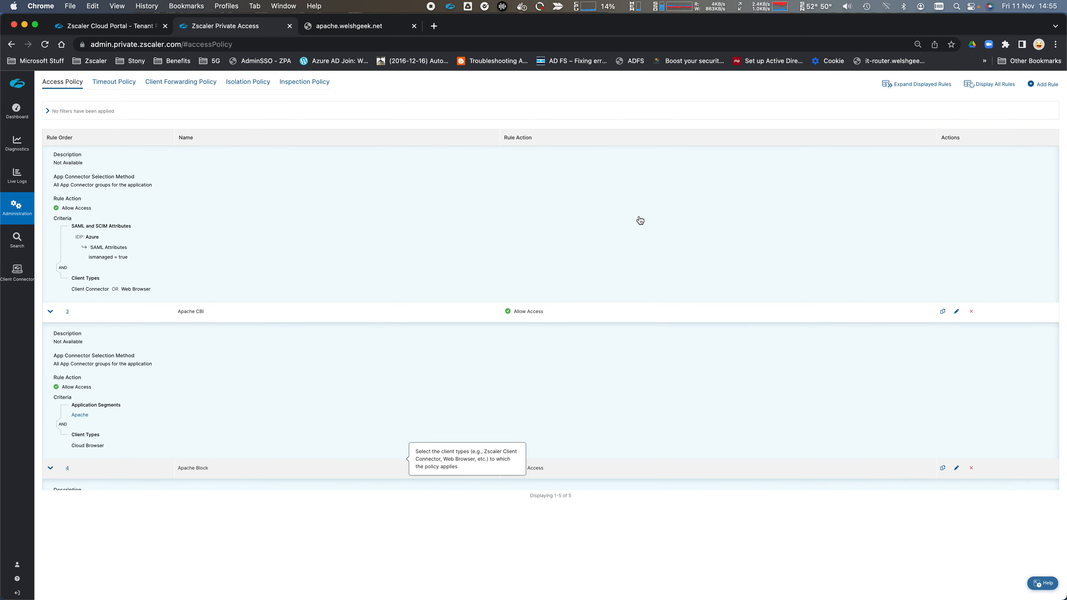
left_click(355, 30)
- Turn off Private Access in Zscaler Client Connector and return to the browser
left_click(450, 7)
left_click(458, 19)
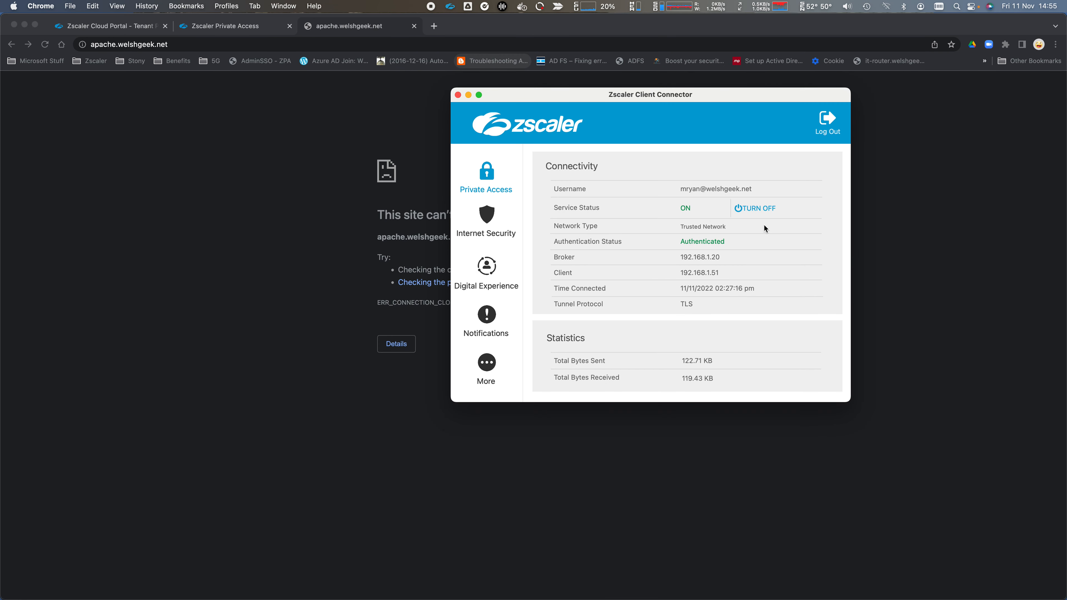
left_click(758, 209)
left_click(617, 212)
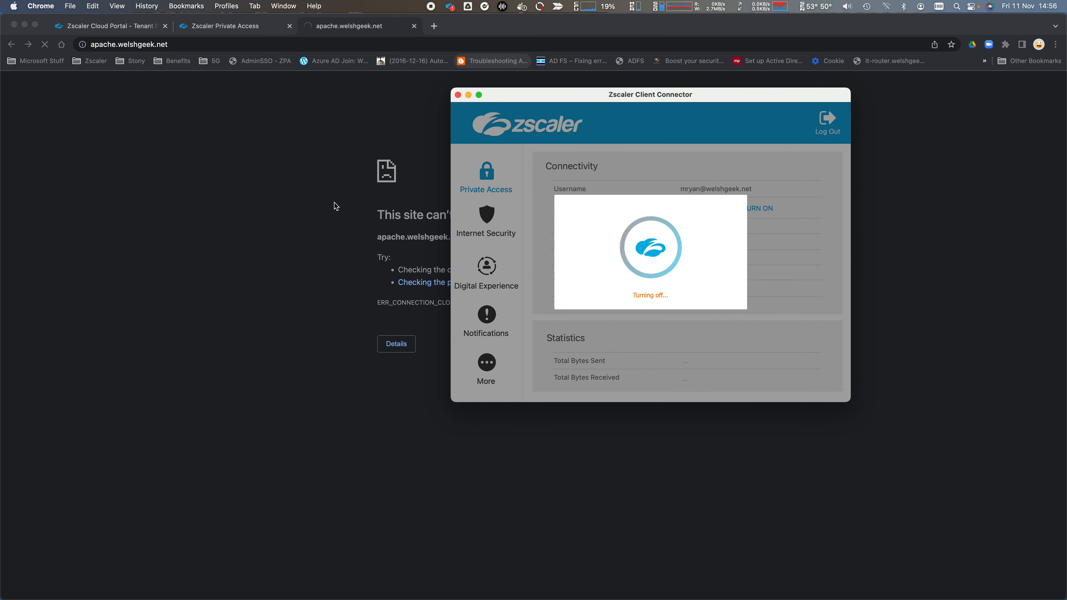
left_click(336, 202)
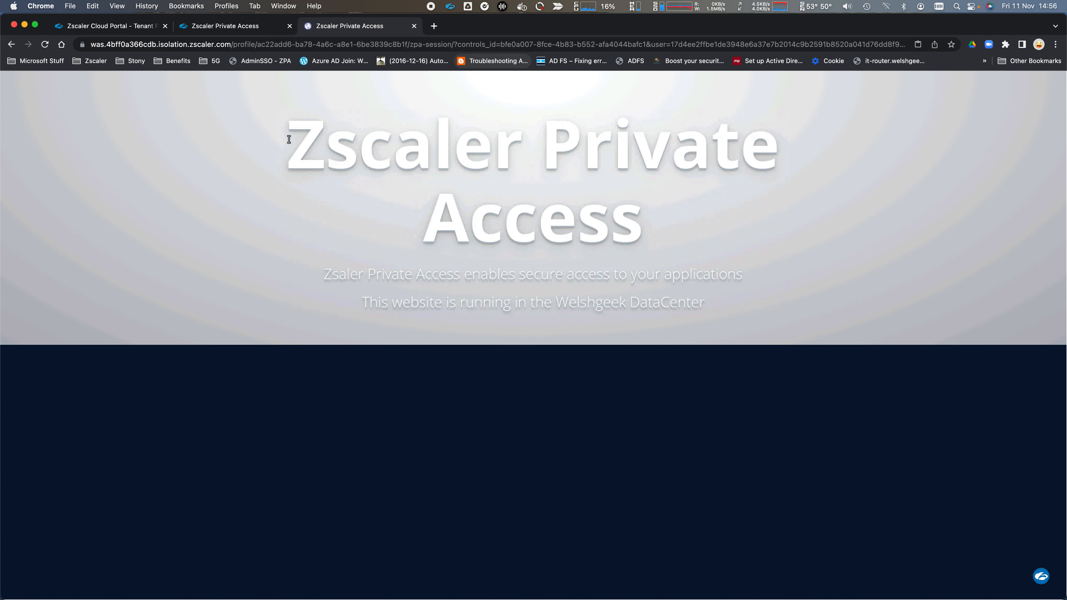
- Show Diagnostics User Activity logs (1660 total, 1371 successful) from the ZPA Access Policy tab
left_click(119, 25)
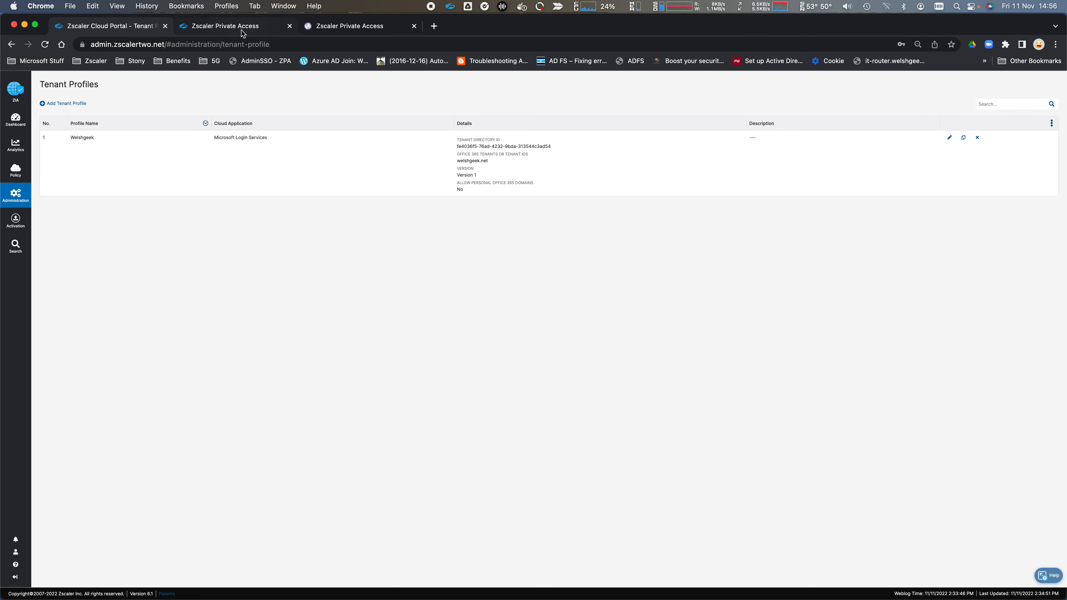
left_click(241, 30)
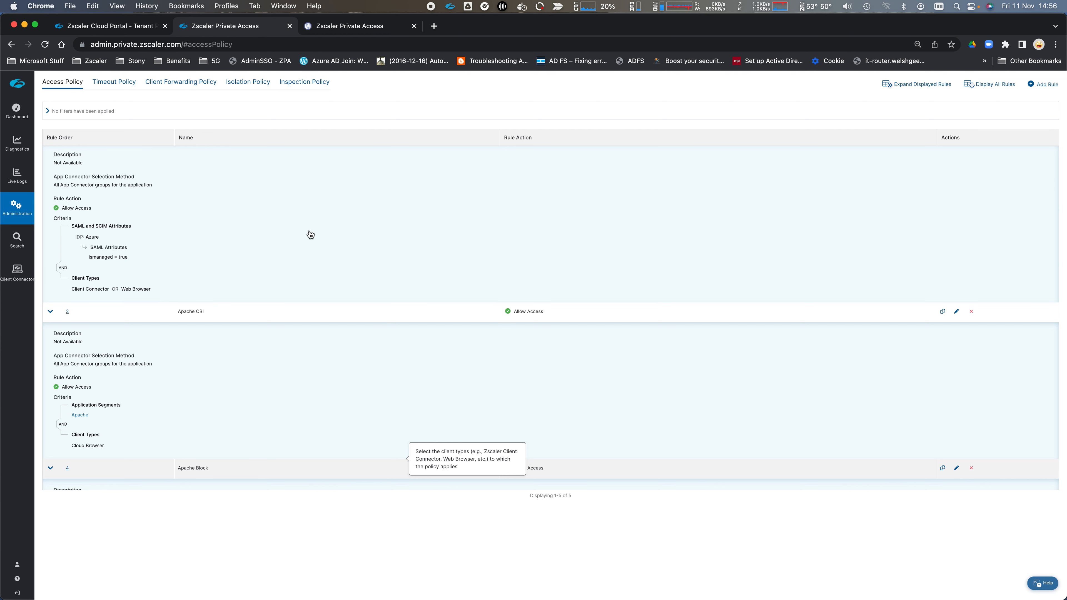
left_click(27, 134)
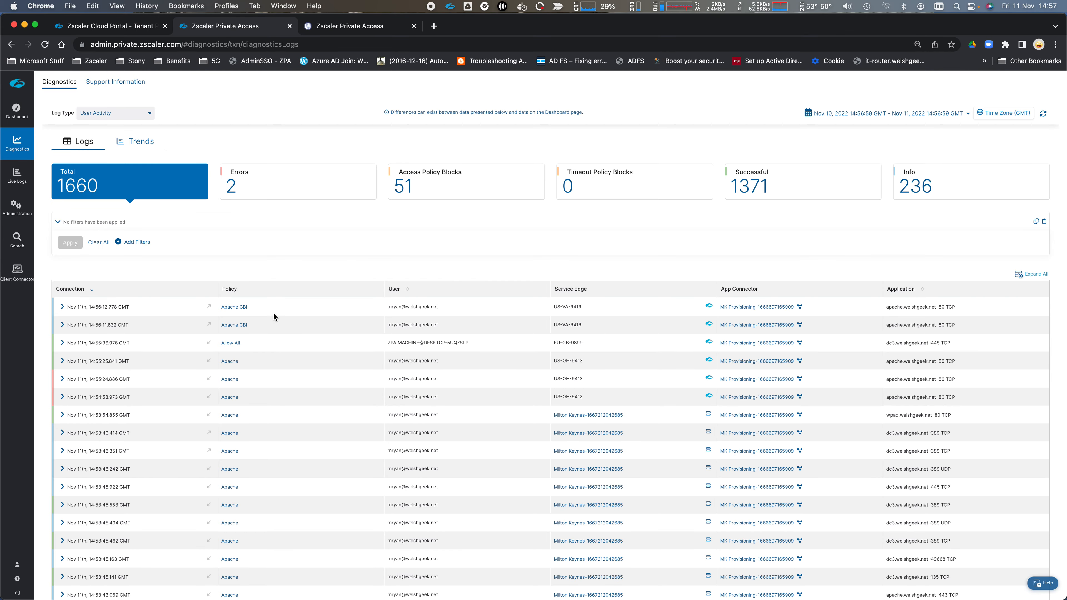
- Expand the 14:56:11.832 Apache CBI log entry and note its Cloud Browser client type
left_click_drag(267, 324, 217, 310)
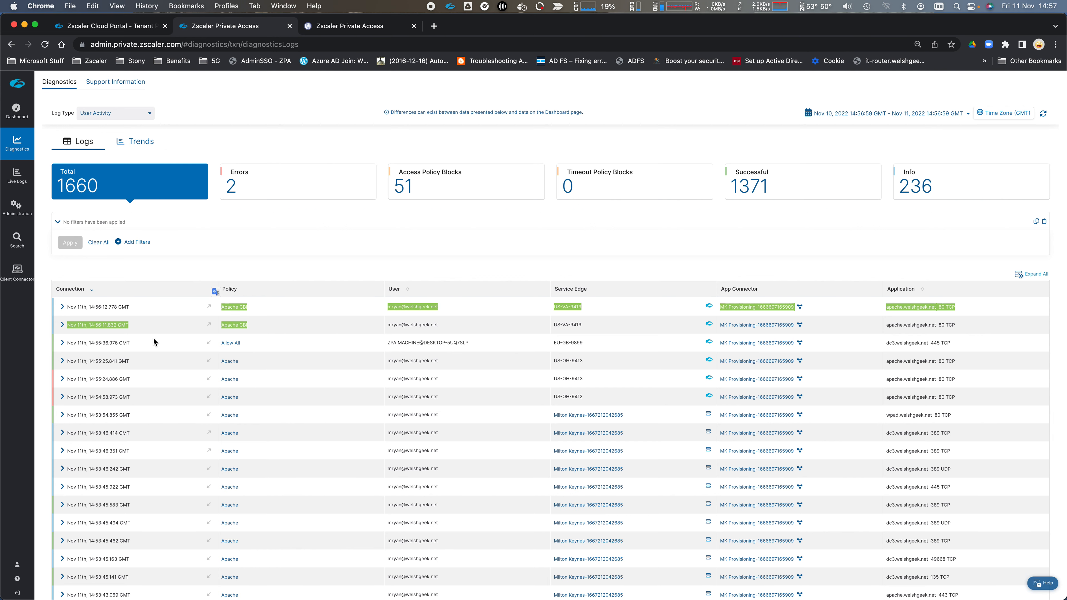
left_click(59, 330)
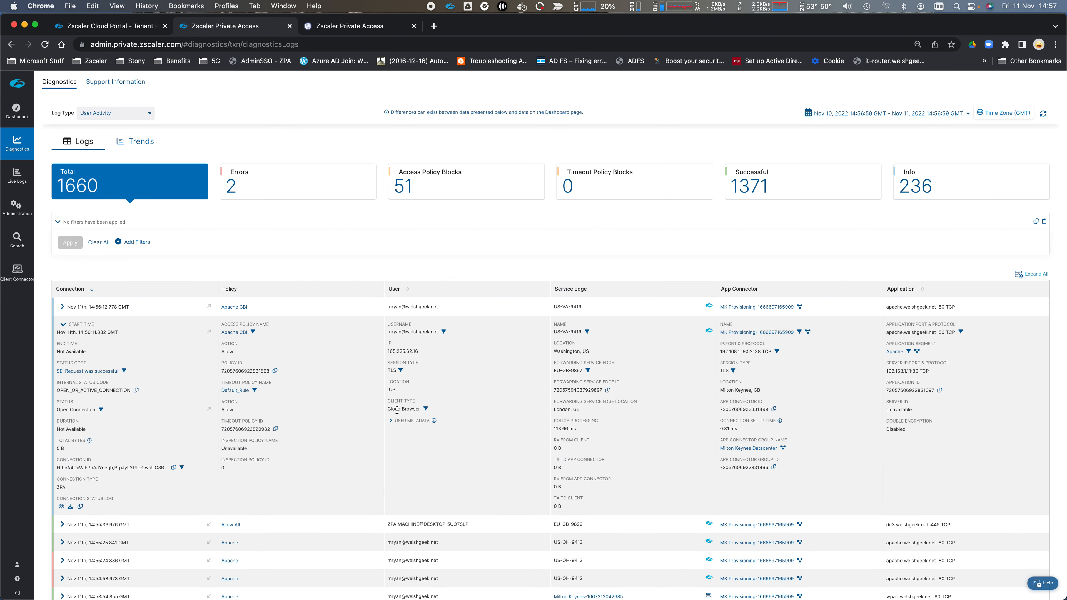
left_click_drag(387, 409, 421, 410)
scroll(469, 397, "down", 3)
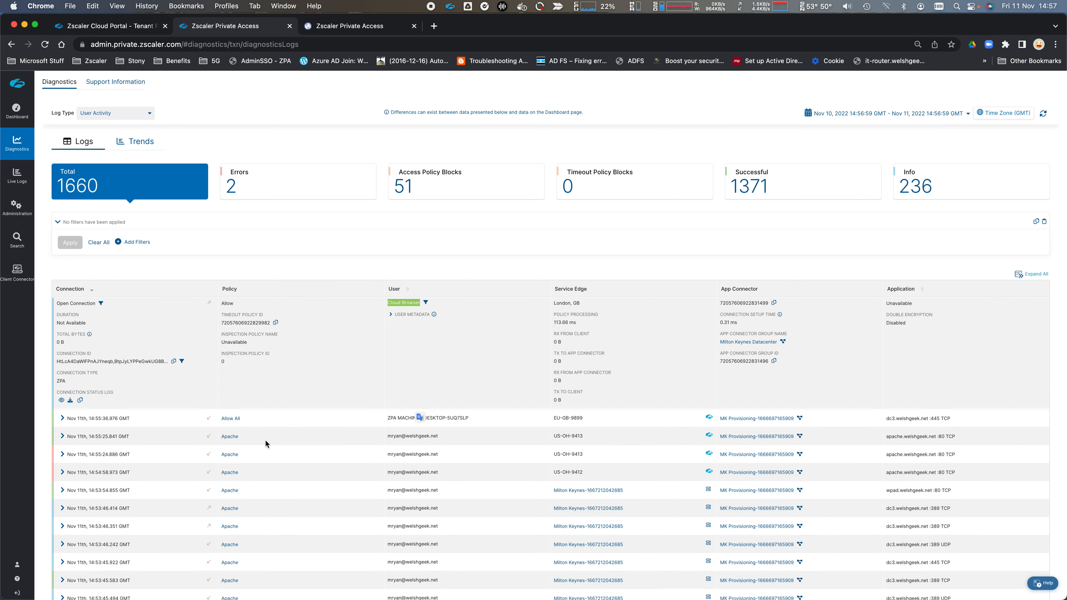
scroll(311, 429, "down", 1)
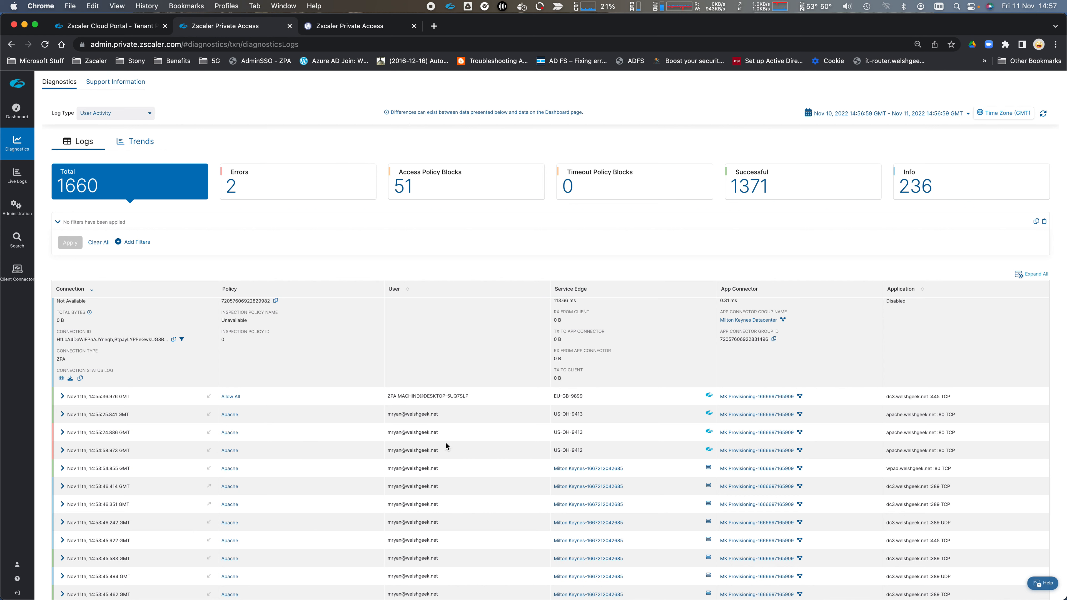
- Expand the 14:55:25.841 Apache log entry and note its Web Browser client type
left_click_drag(446, 451, 378, 417)
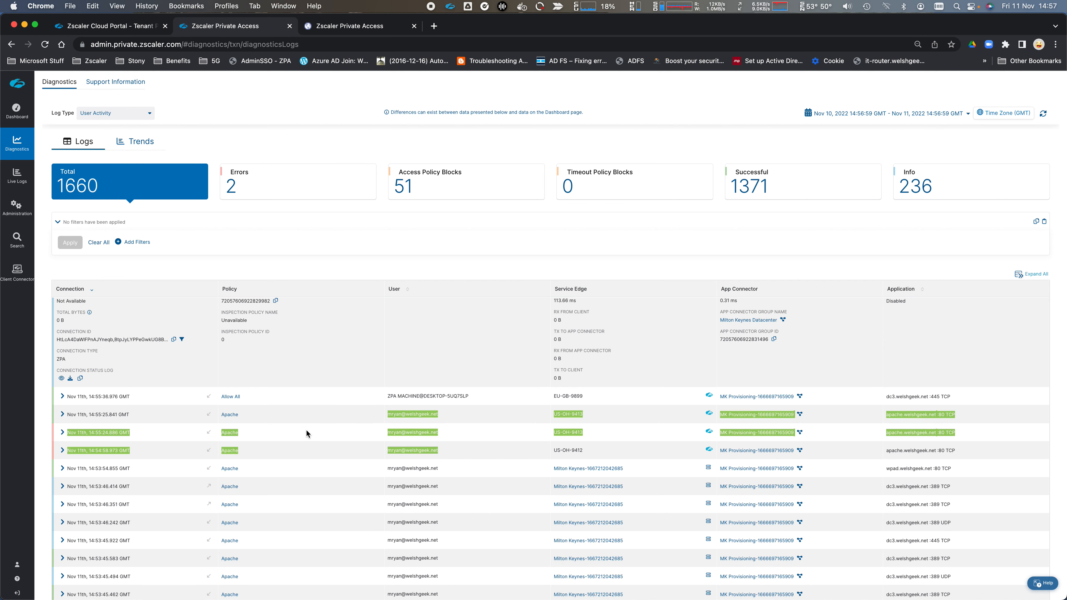
left_click(64, 415)
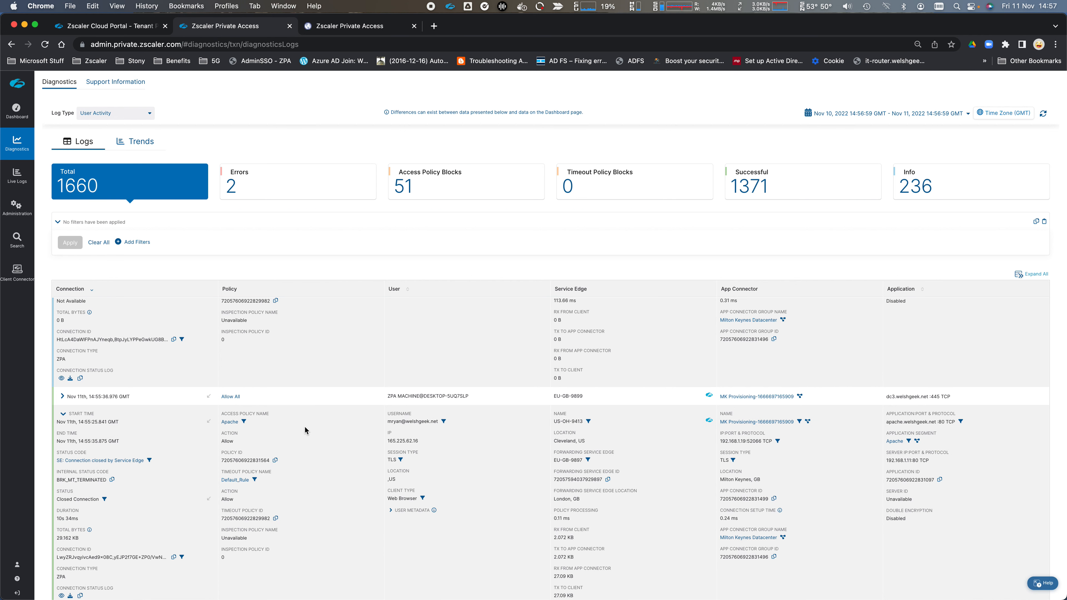
left_click_drag(389, 500, 419, 503)
scroll(134, 518, "down", 2)
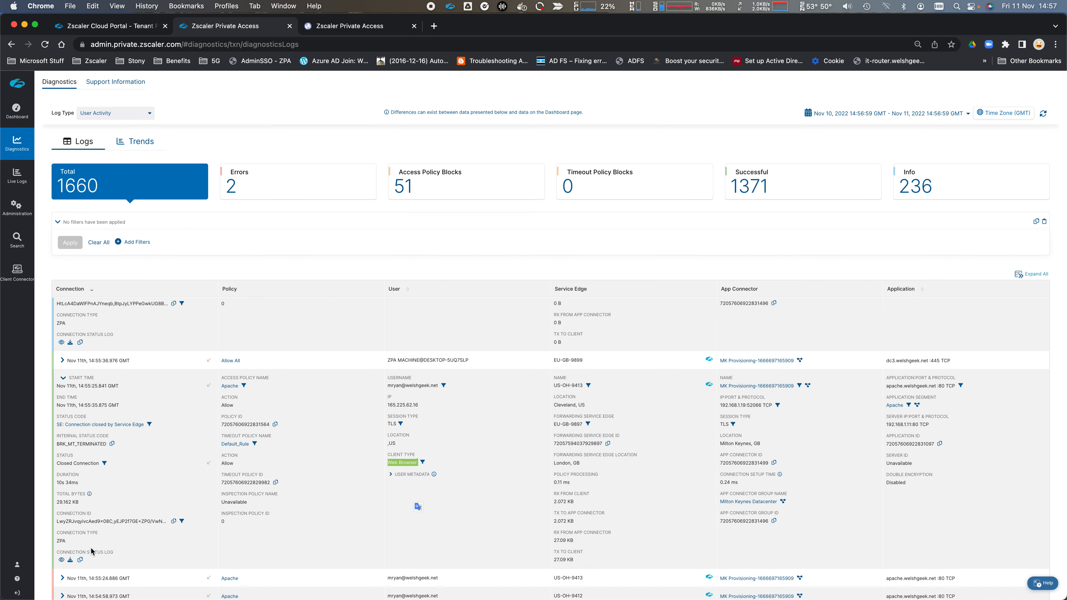
- Review that connection's user metadata SAML attributes, noting the ismanaged value
left_click(391, 474)
scroll(424, 364, "down", 5)
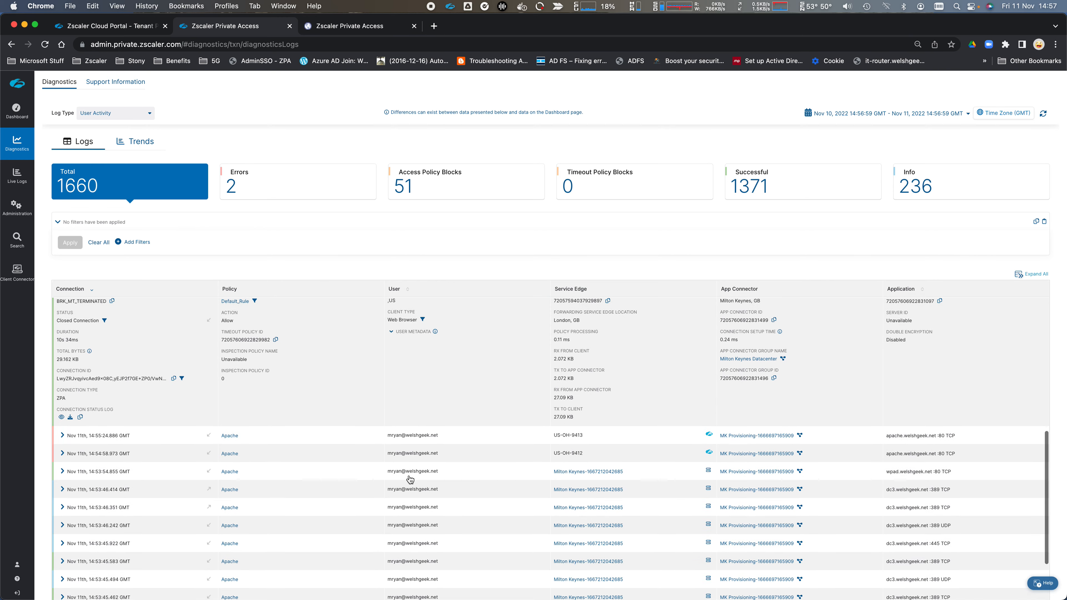
scroll(424, 361, "up", 2)
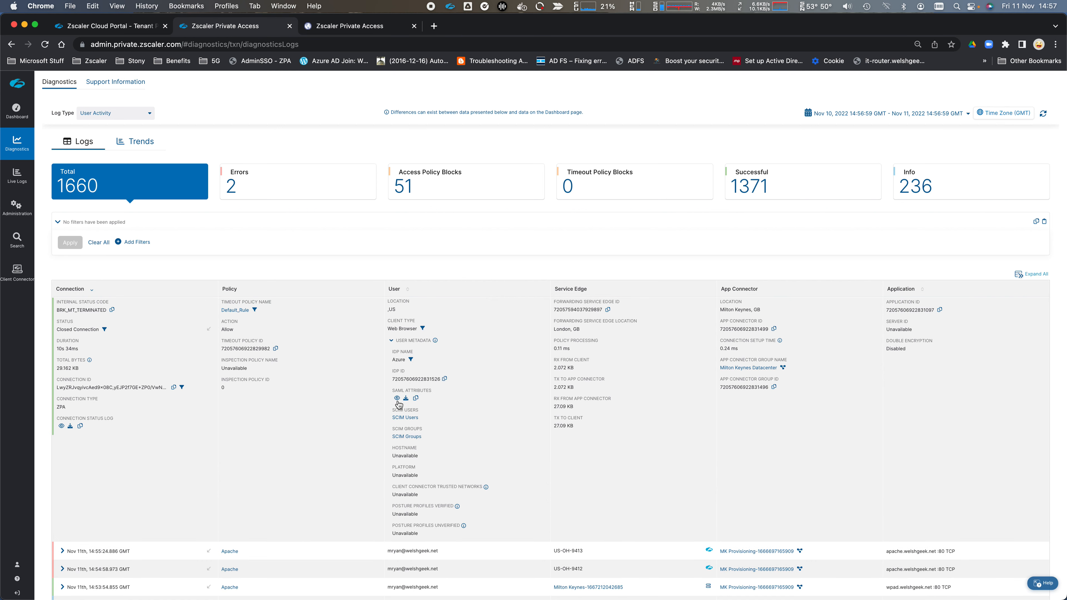
left_click(396, 398)
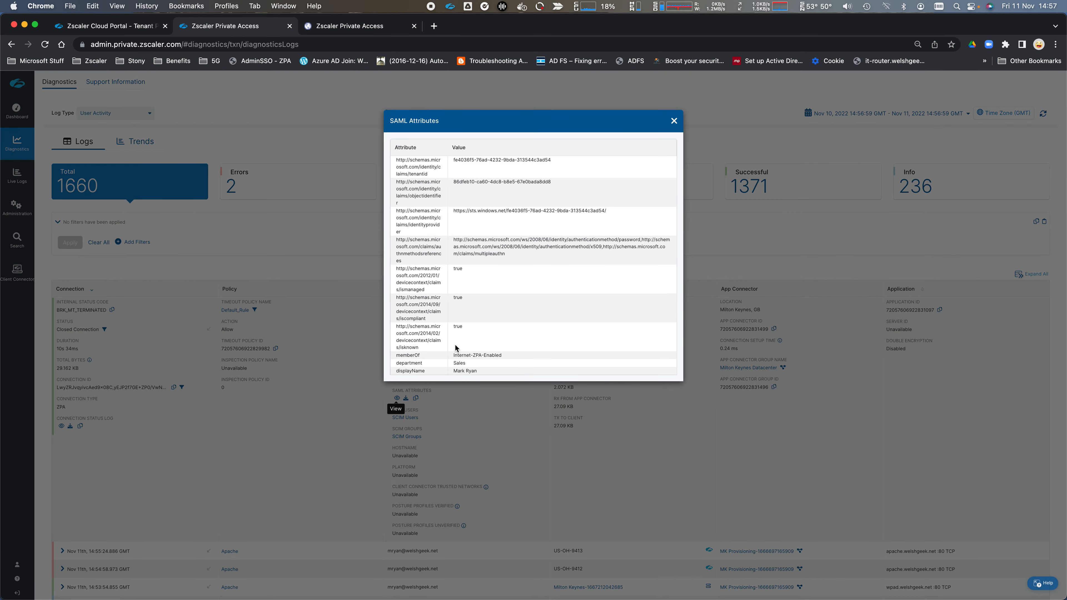
left_click_drag(412, 270, 459, 281)
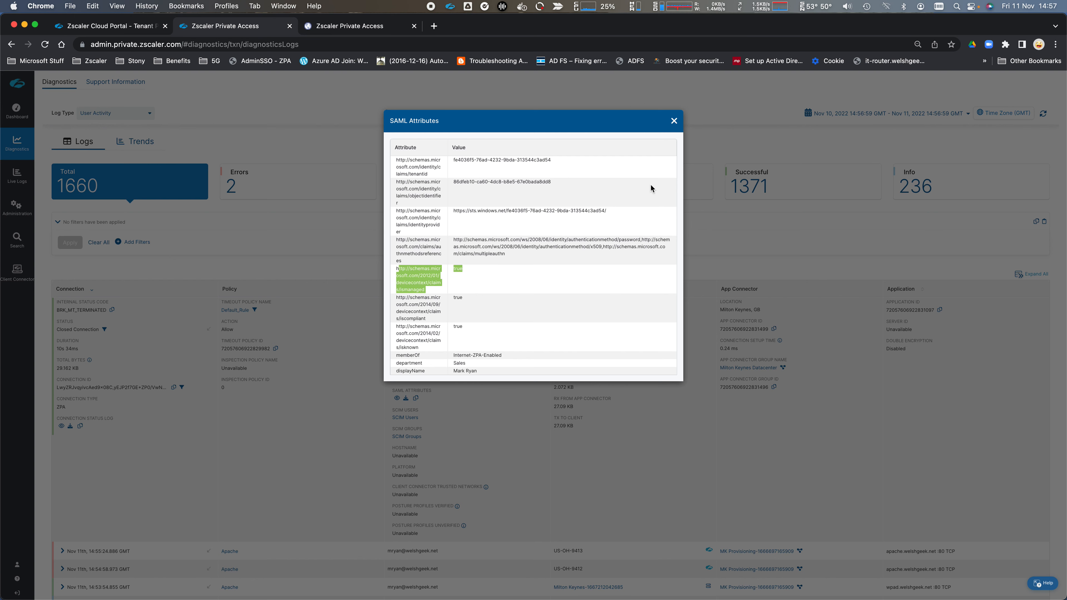
left_click(674, 121)
- Check the SAML attributes of the 14:54:58.973 GMT entry, then collapse it
scroll(496, 431, "down", 3)
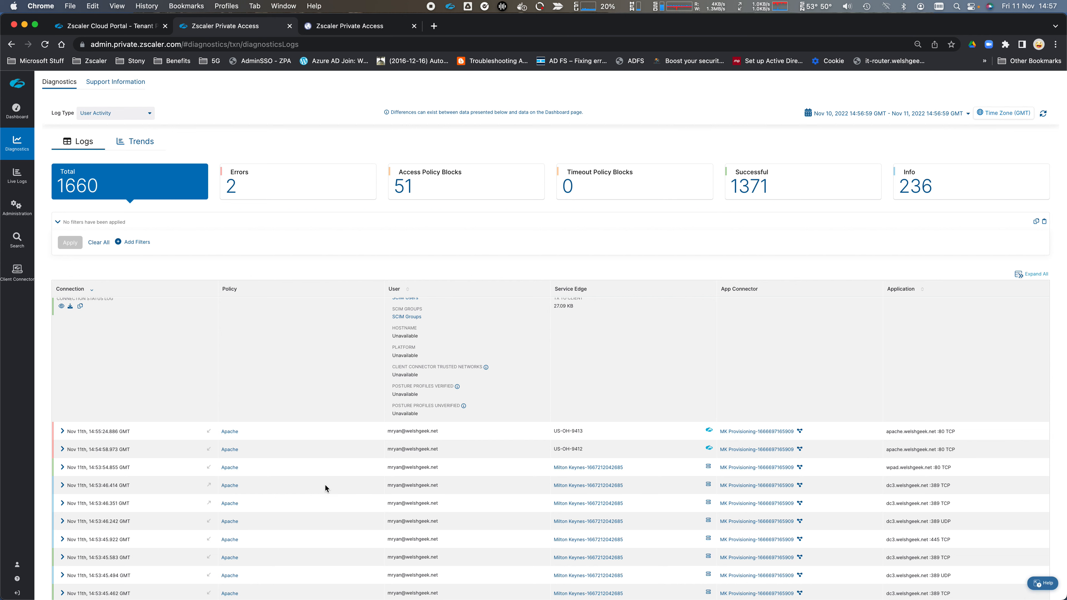
scroll(300, 490, "down", 2)
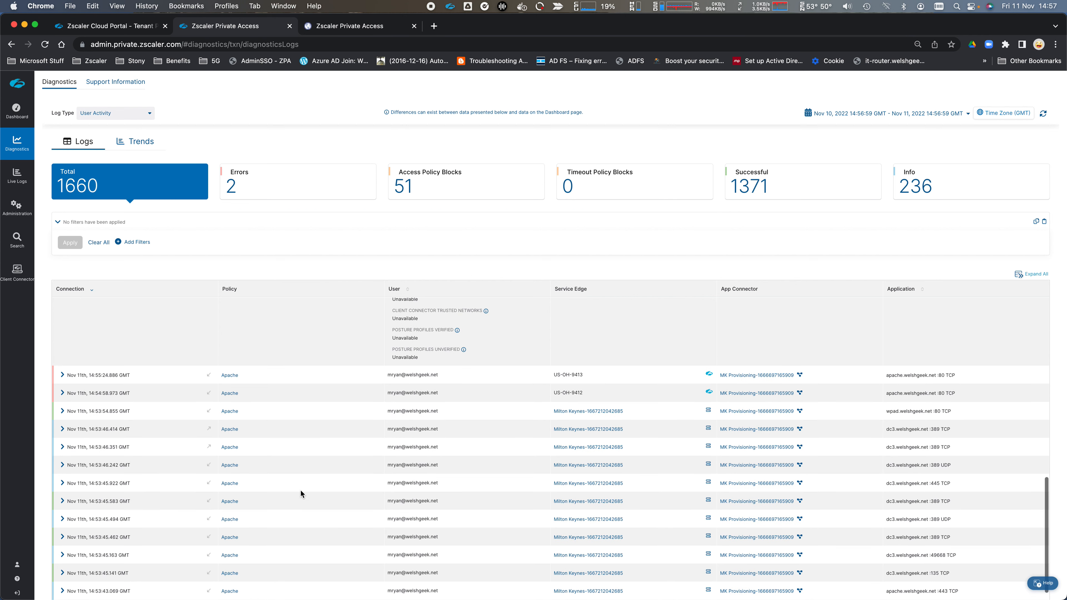
left_click(101, 396)
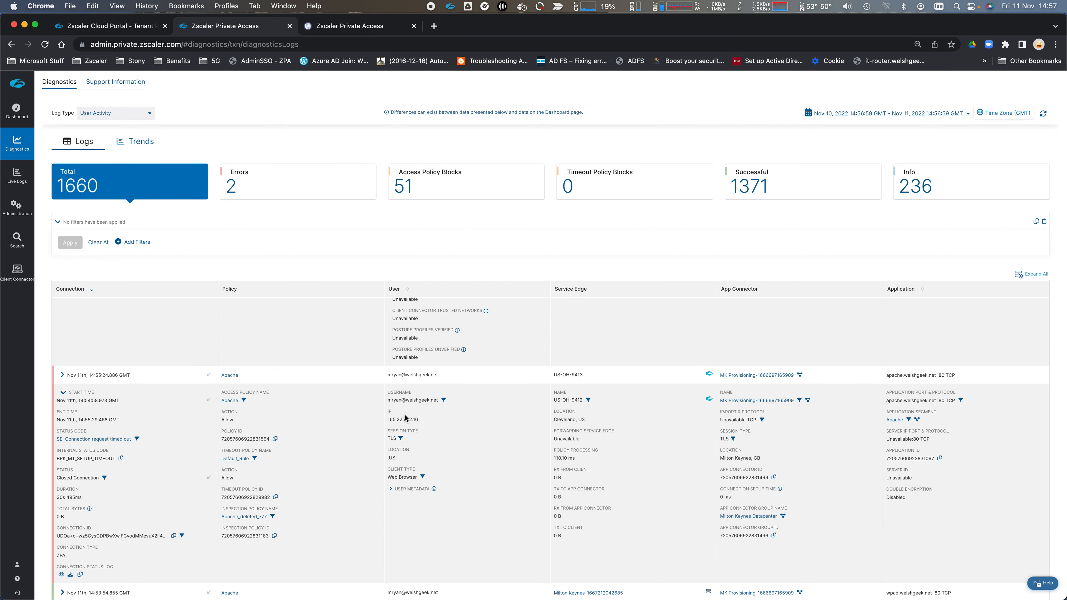
left_click(391, 491)
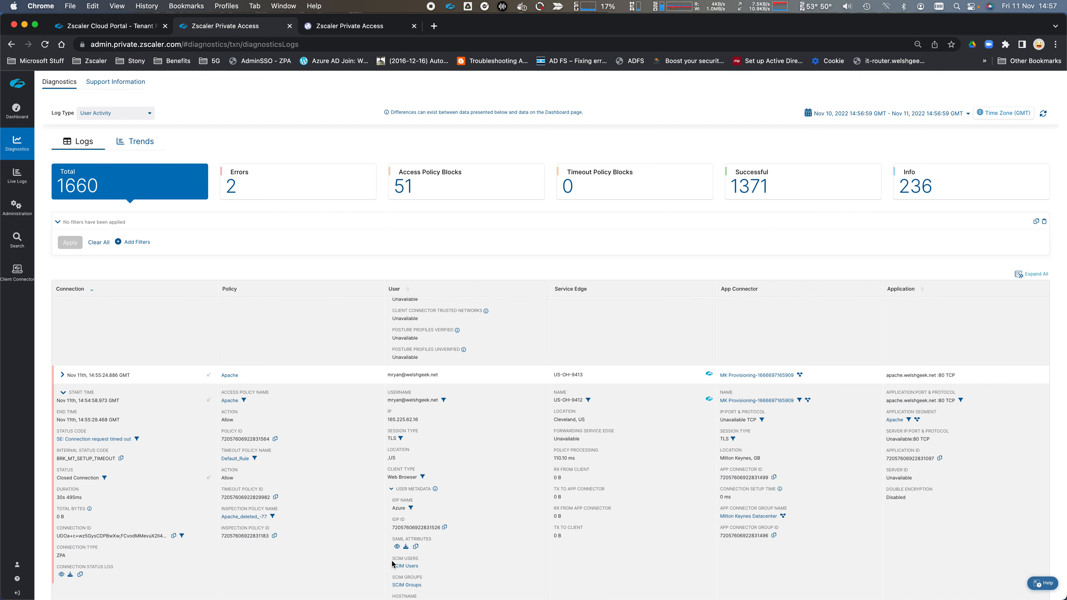
scroll(393, 563, "down", 1)
left_click(397, 530)
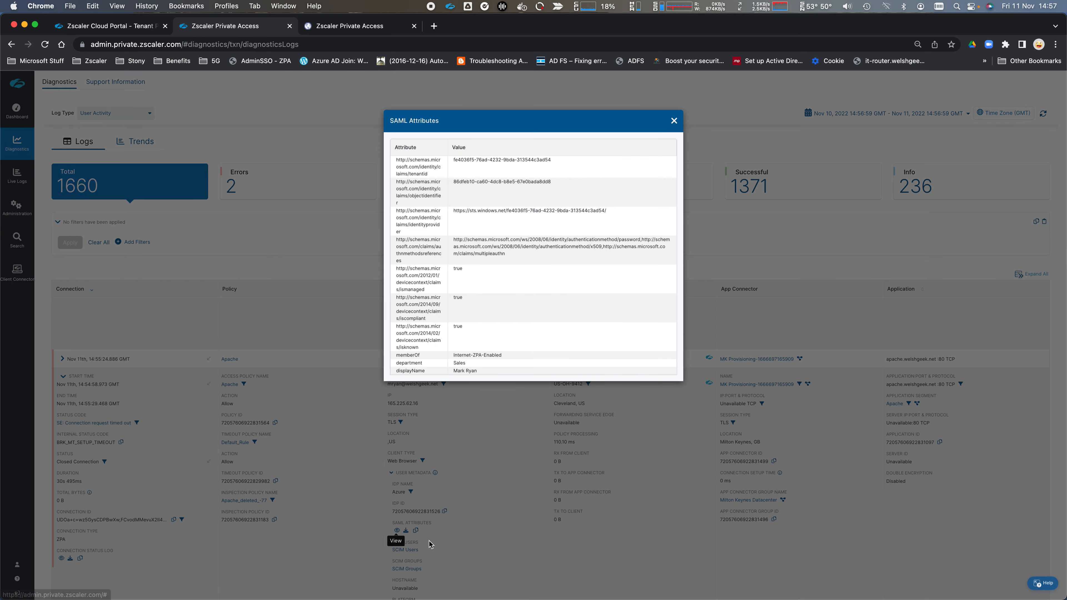
left_click(673, 122)
left_click(63, 377)
scroll(422, 478, "down", 5)
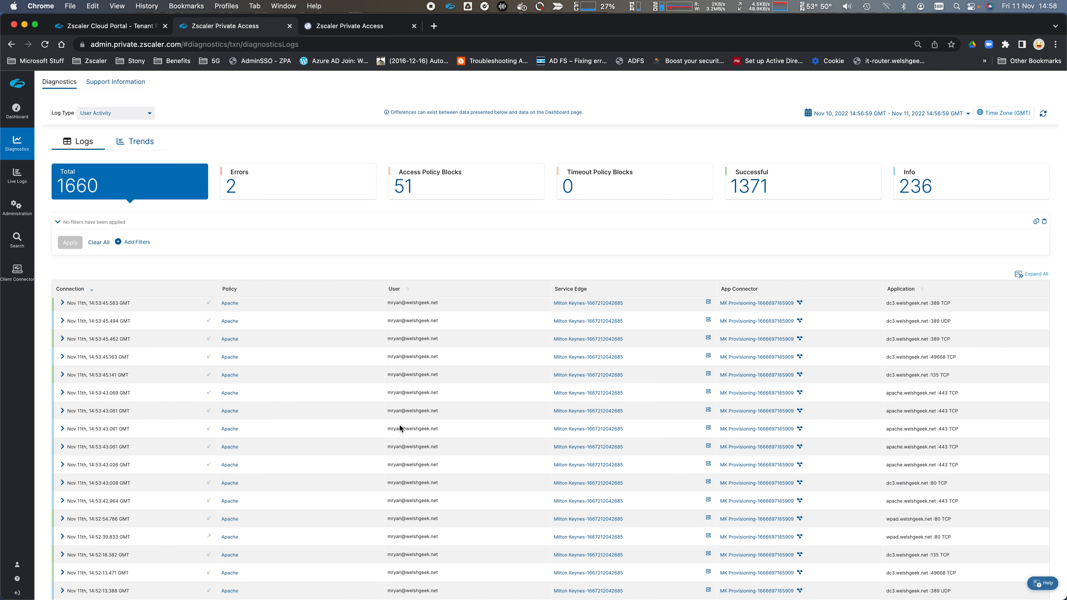
- Review the 14:53:43.069 Client Connector entry's SAML attributes, noting ismanaged is true
left_click(62, 394)
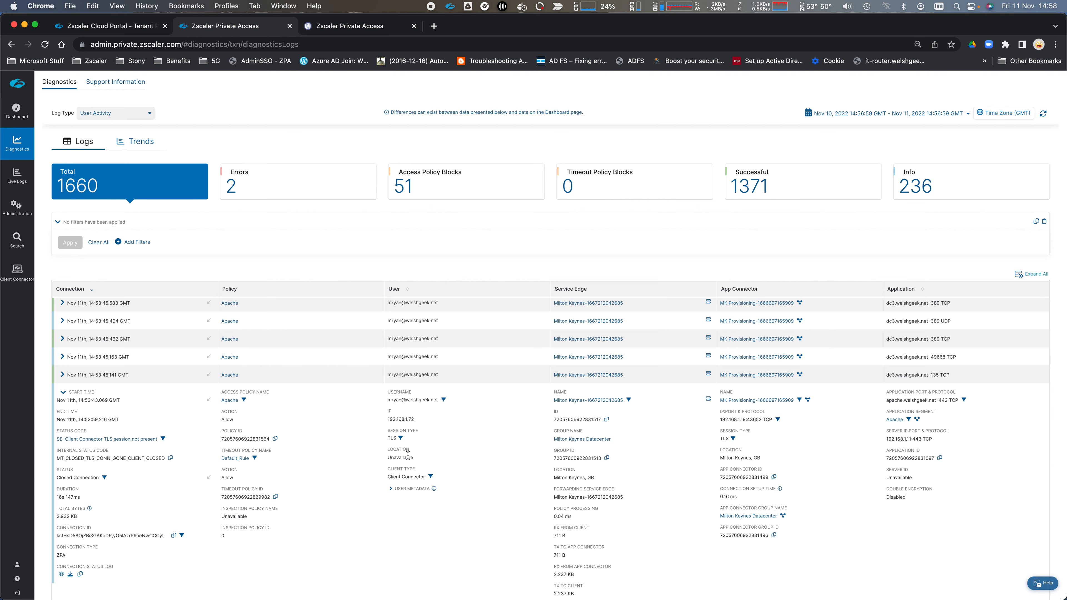
scroll(401, 489, "down", 2)
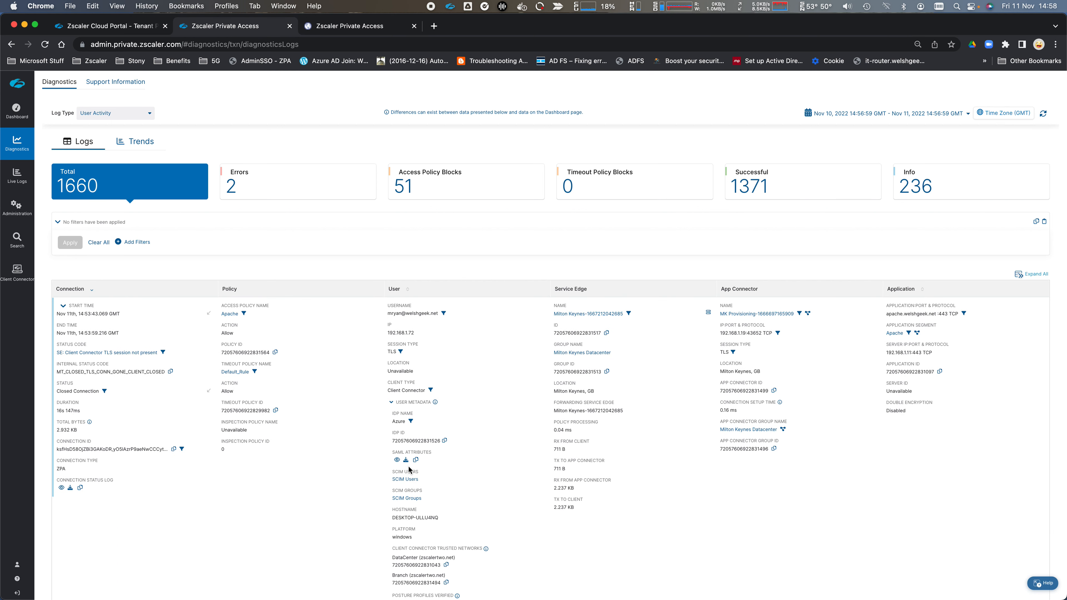
left_click(397, 461)
left_click_drag(477, 284, 395, 268)
left_click(674, 121)
- Scroll through the remaining logs and go to the Client Forwarding Policy page
scroll(443, 435, "down", 3)
scroll(443, 435, "down", 6)
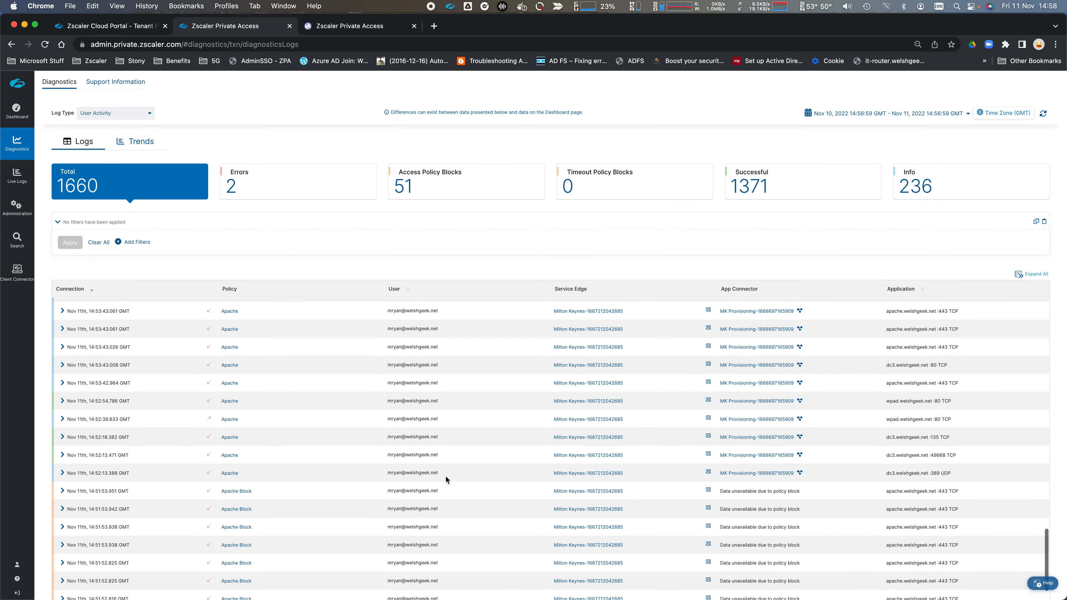
scroll(446, 476, "down", 1)
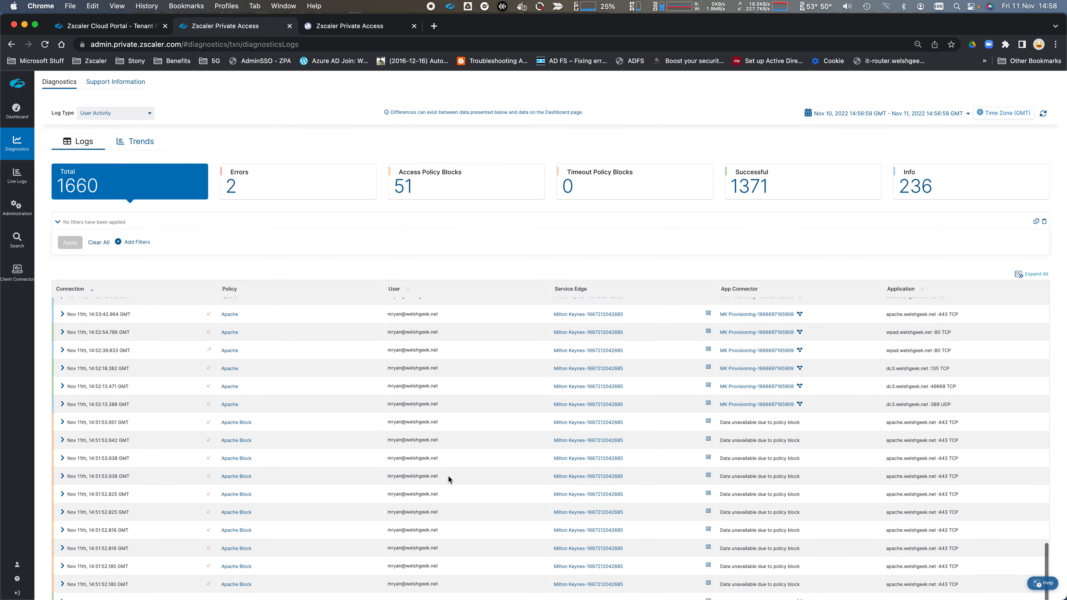
scroll(449, 477, "down", 3)
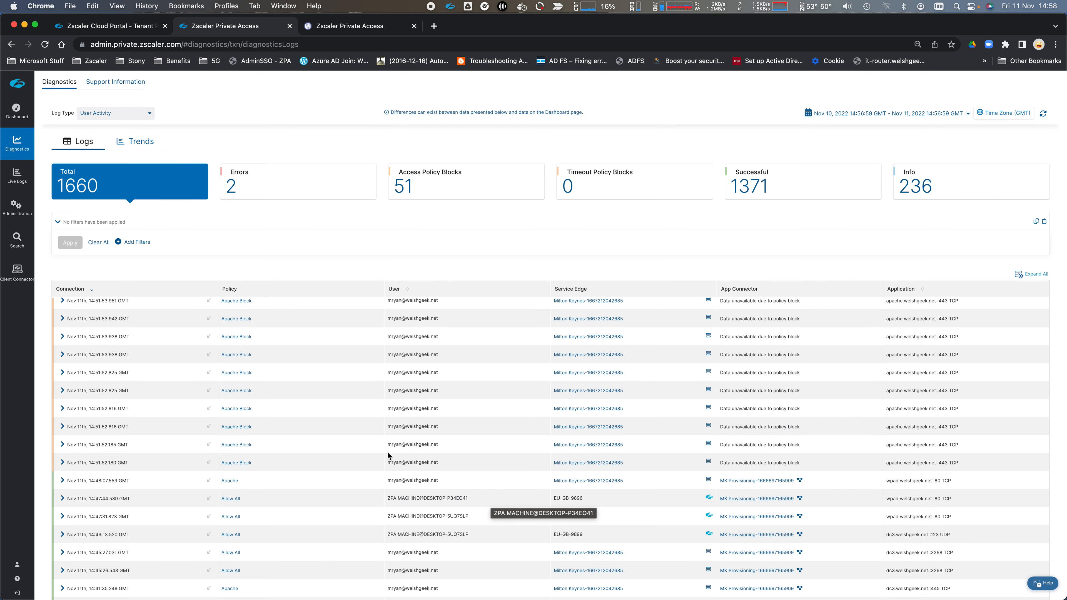
left_click(348, 24)
left_click(269, 26)
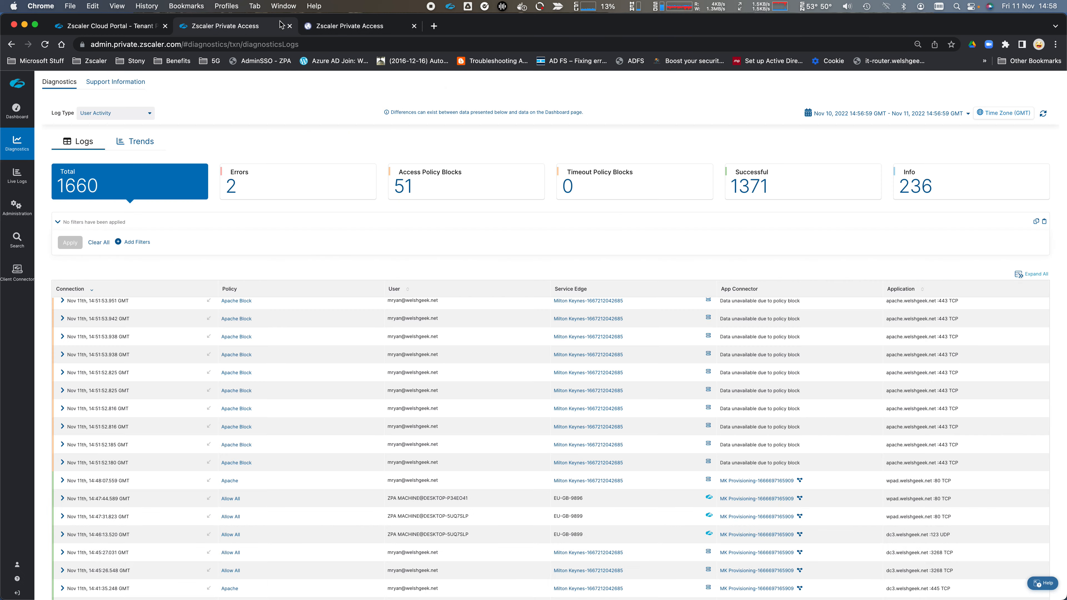
mouse_move(16, 206)
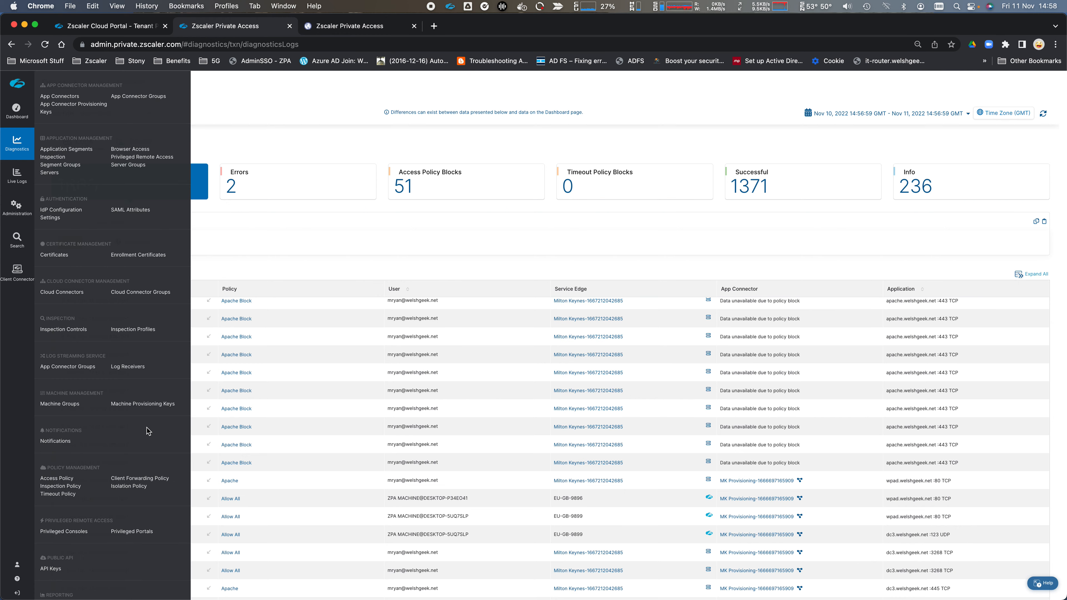
left_click(140, 478)
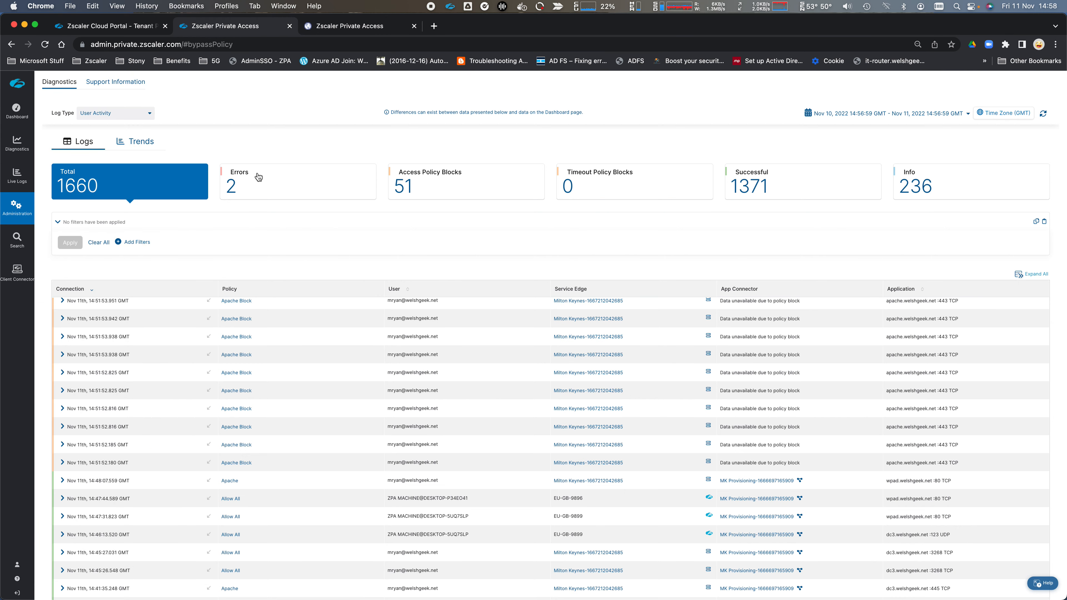